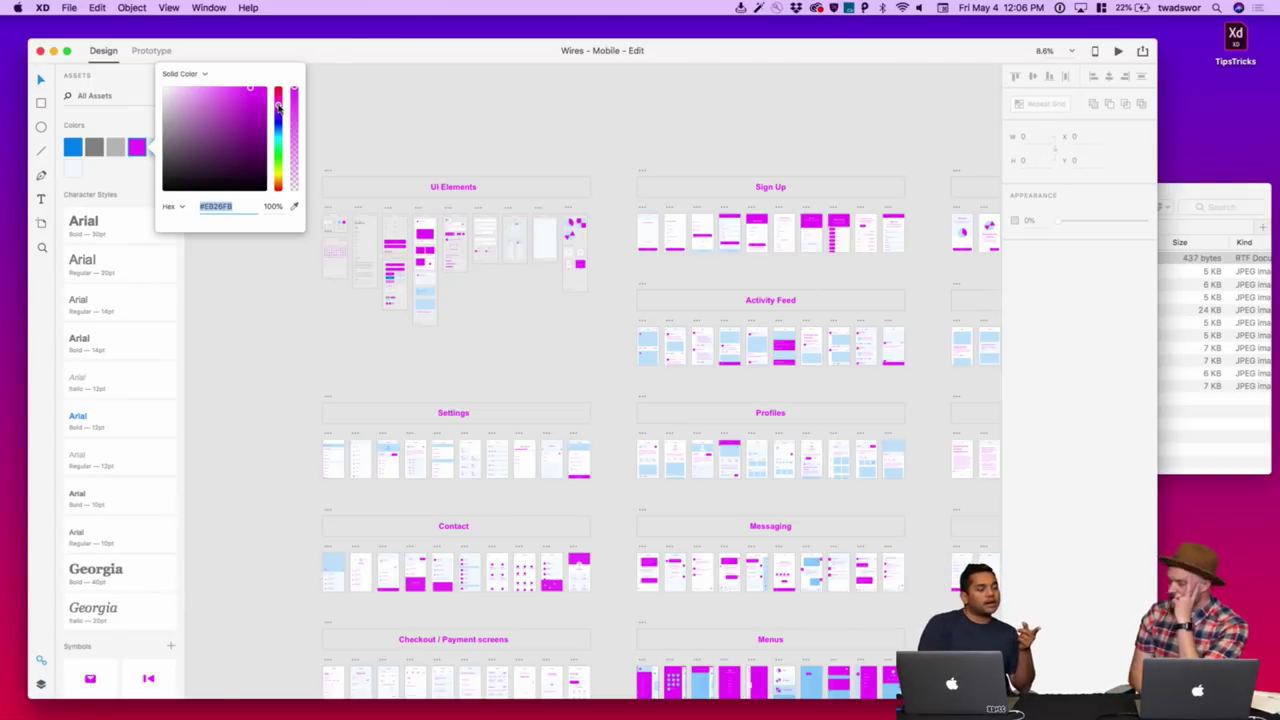
- Change the font of the Arial Regular 14pt character style to Arial Black
left_click(249, 261)
right_click(136, 234)
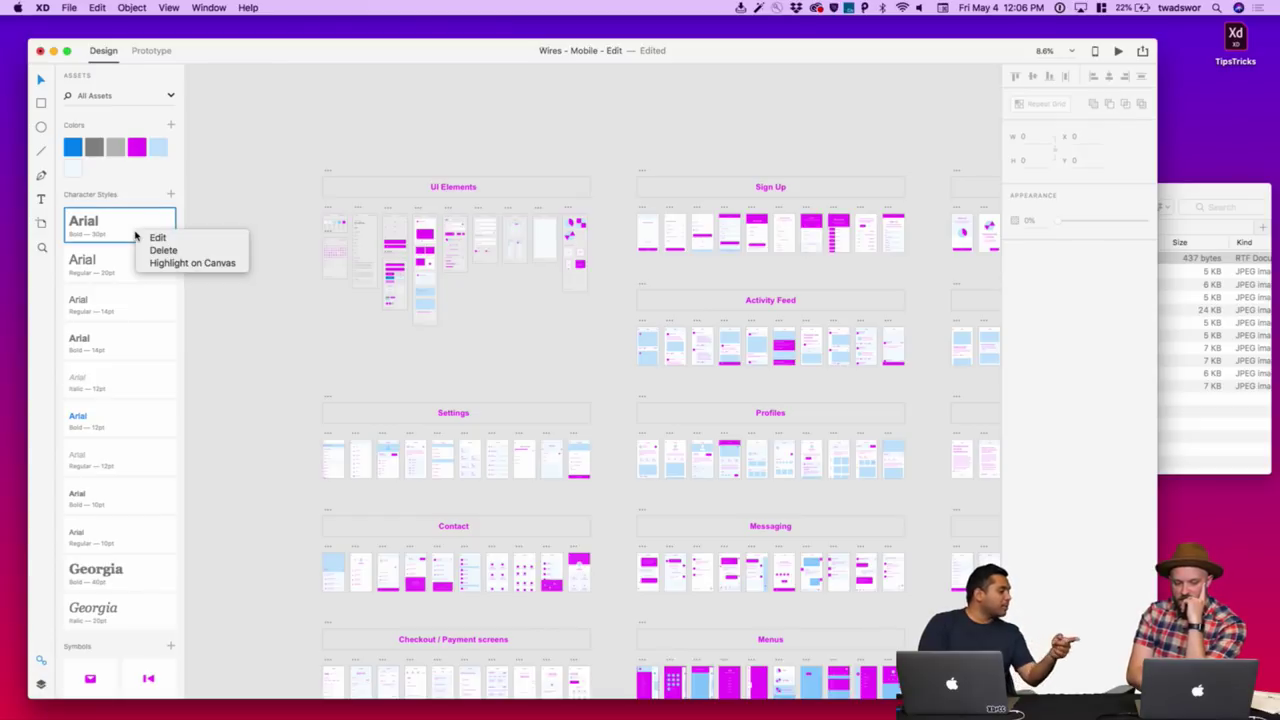
left_click(113, 318)
left_click(113, 318)
right_click(126, 314)
left_click(140, 315)
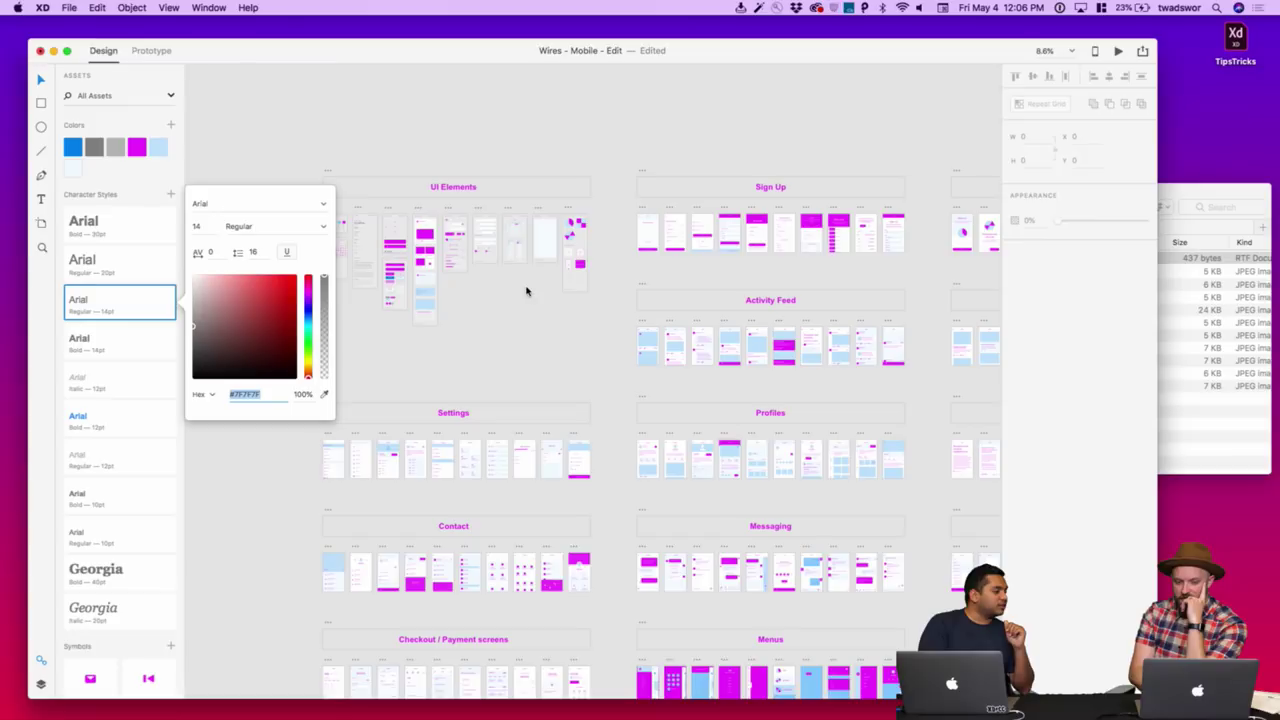
left_click(322, 205)
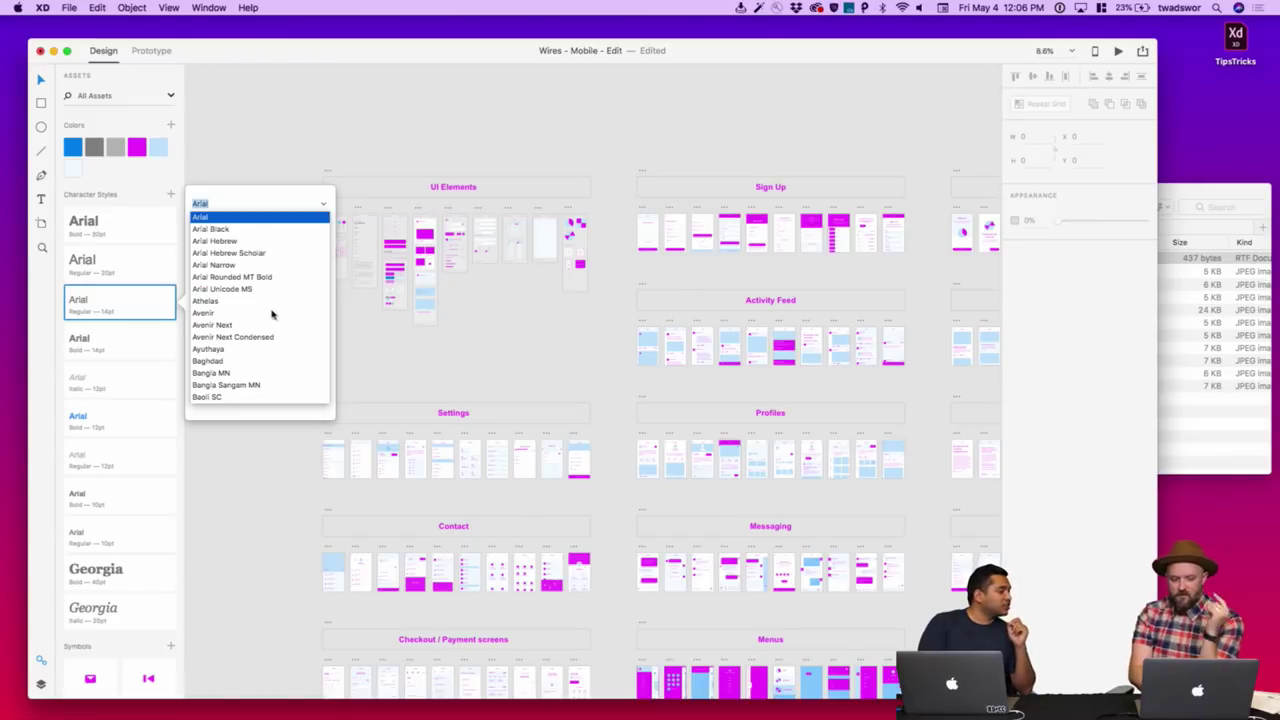
left_click(252, 230)
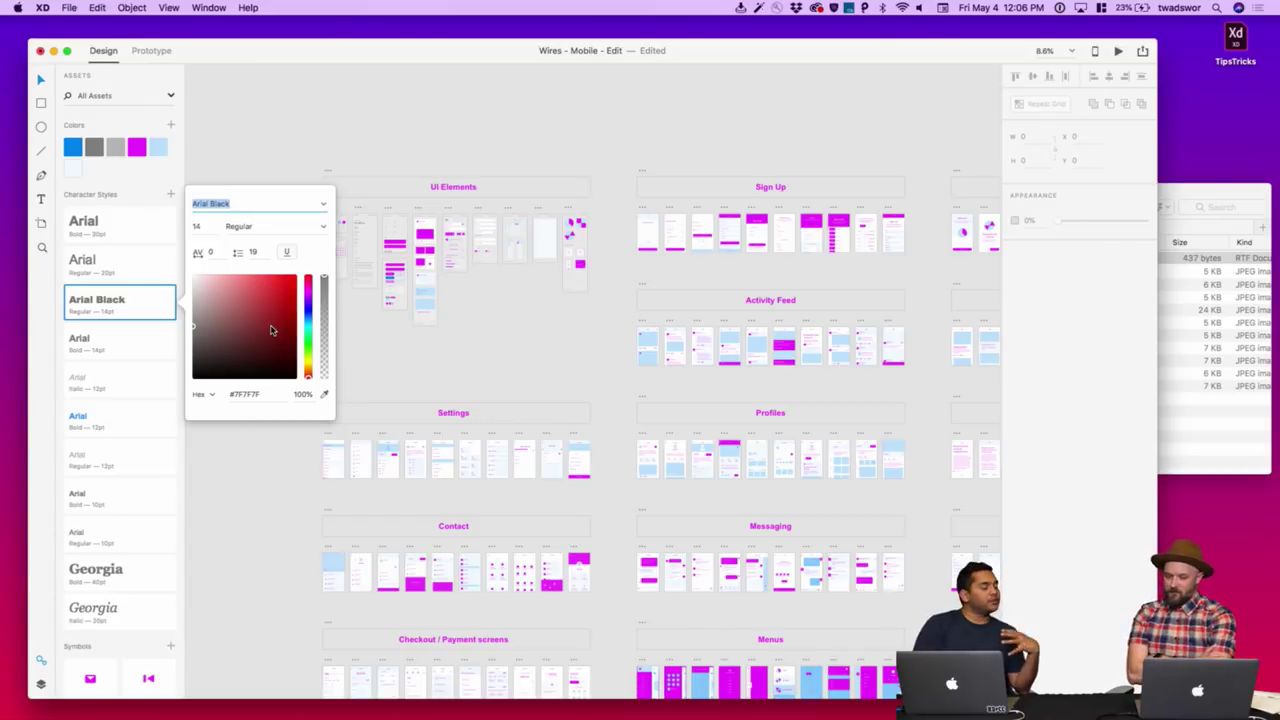
- Highlight the objects on the canvas that use the Arial Black 14pt character style and inspect them up close
right_click(143, 305)
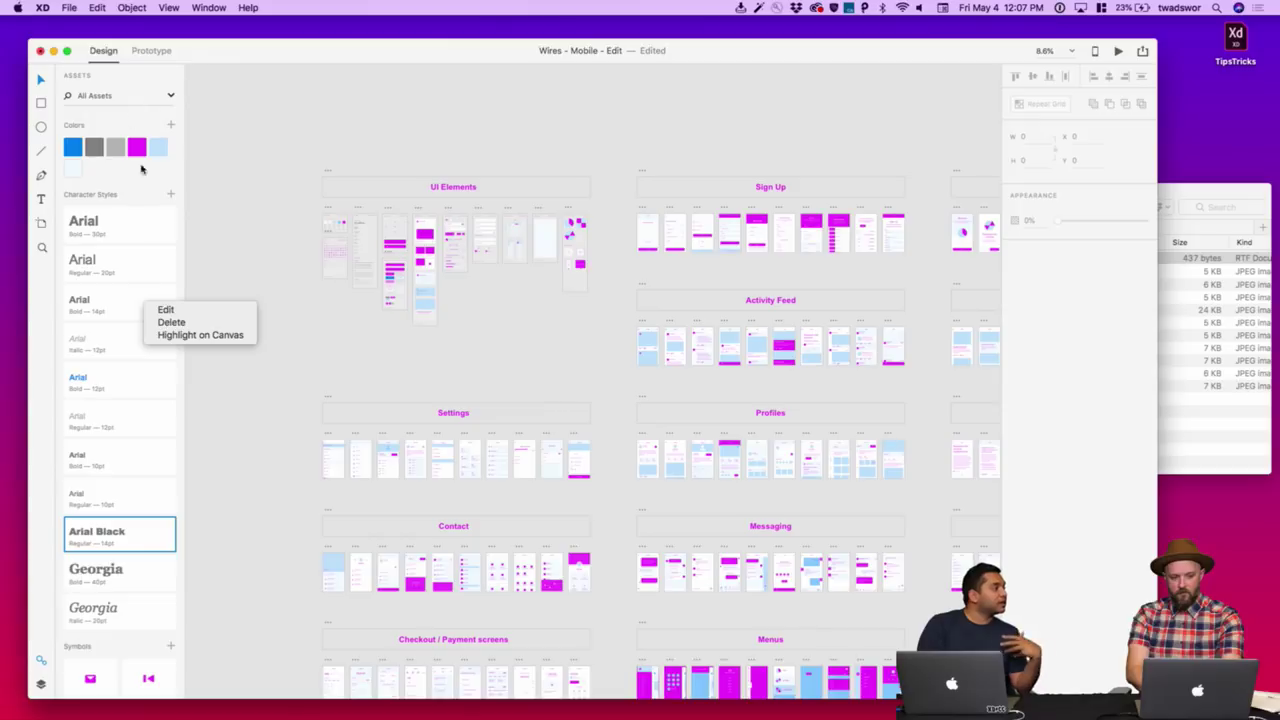
left_click(222, 335)
right_click(150, 537)
left_click(195, 570)
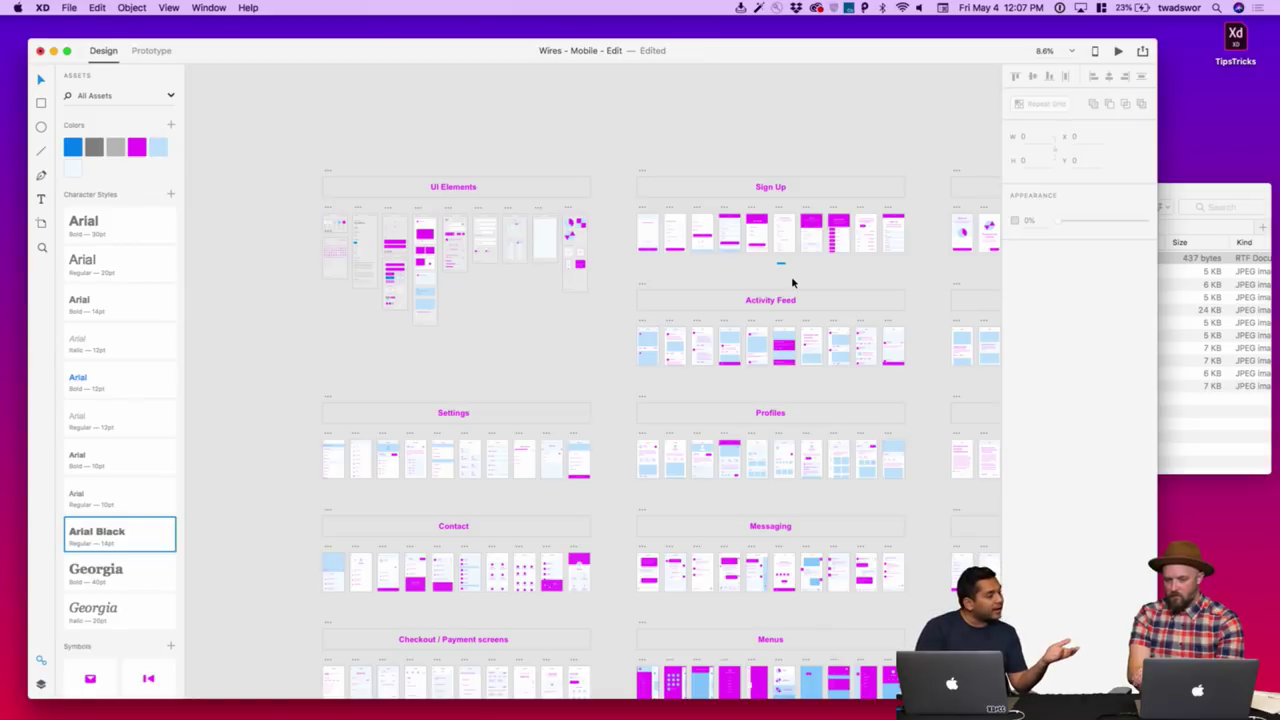
right_click(149, 532)
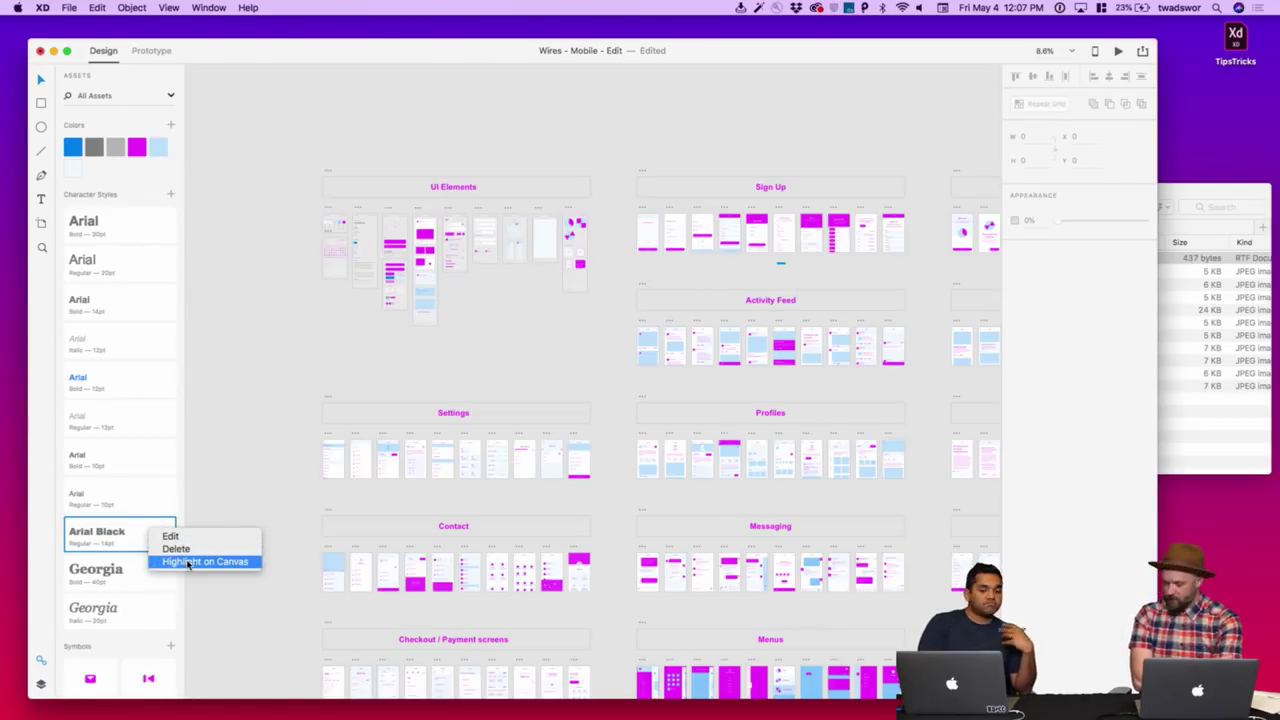
left_click(187, 562)
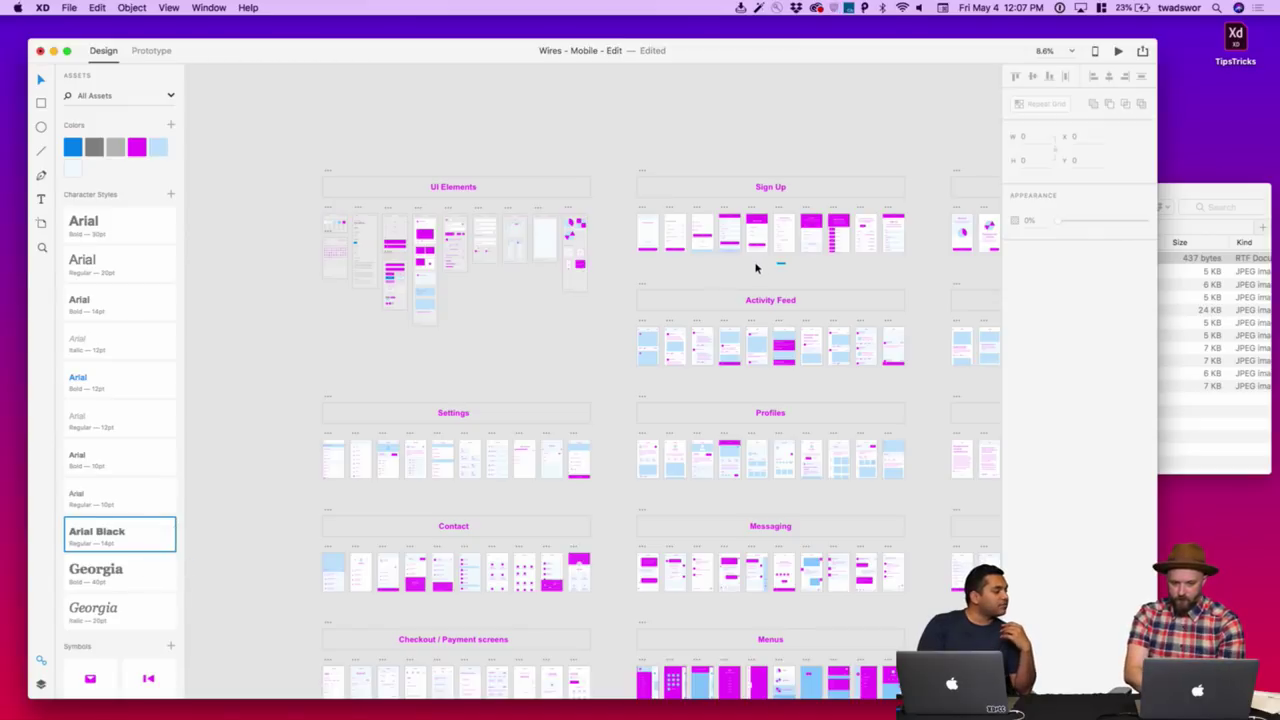
scroll(760, 266, "up", 5)
scroll(733, 278, "up", 5)
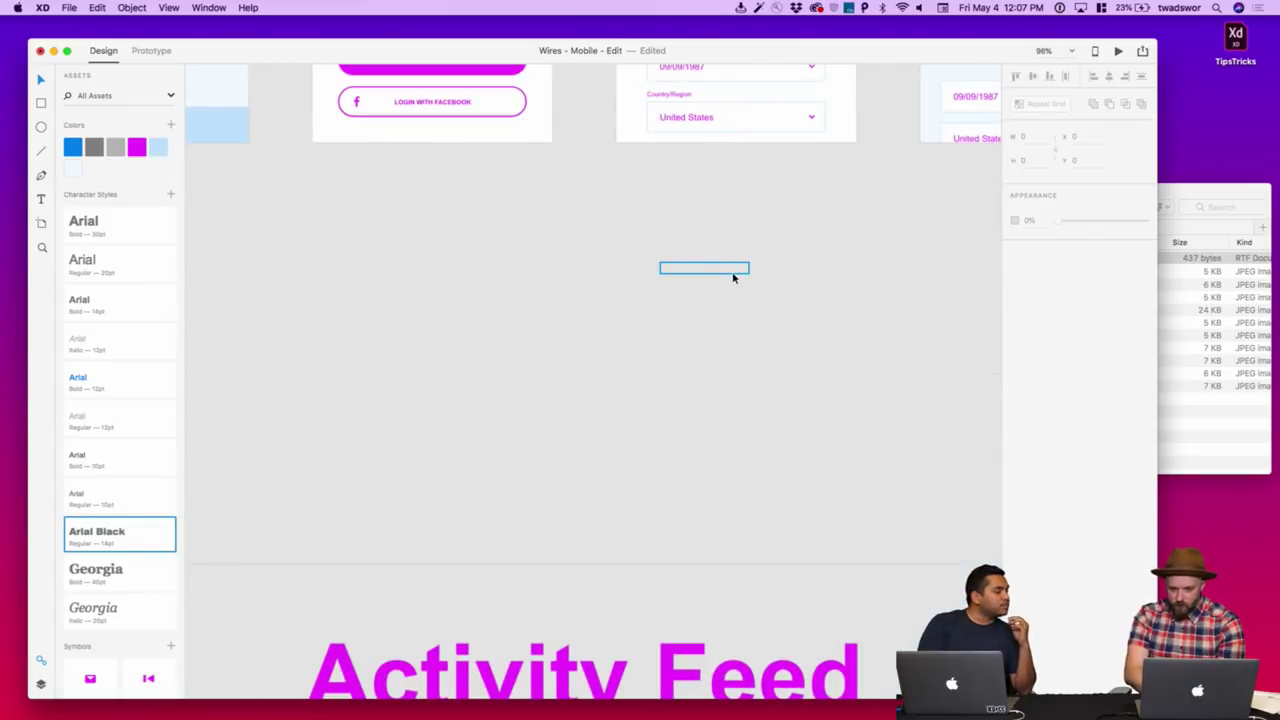
- Highlight the objects on the canvas that use the blue Arial Bold 12pt character style
scroll(733, 274, "down", 5)
scroll(733, 274, "up", 2)
scroll(600, 360, "left", 5)
left_click(110, 390)
right_click(112, 389)
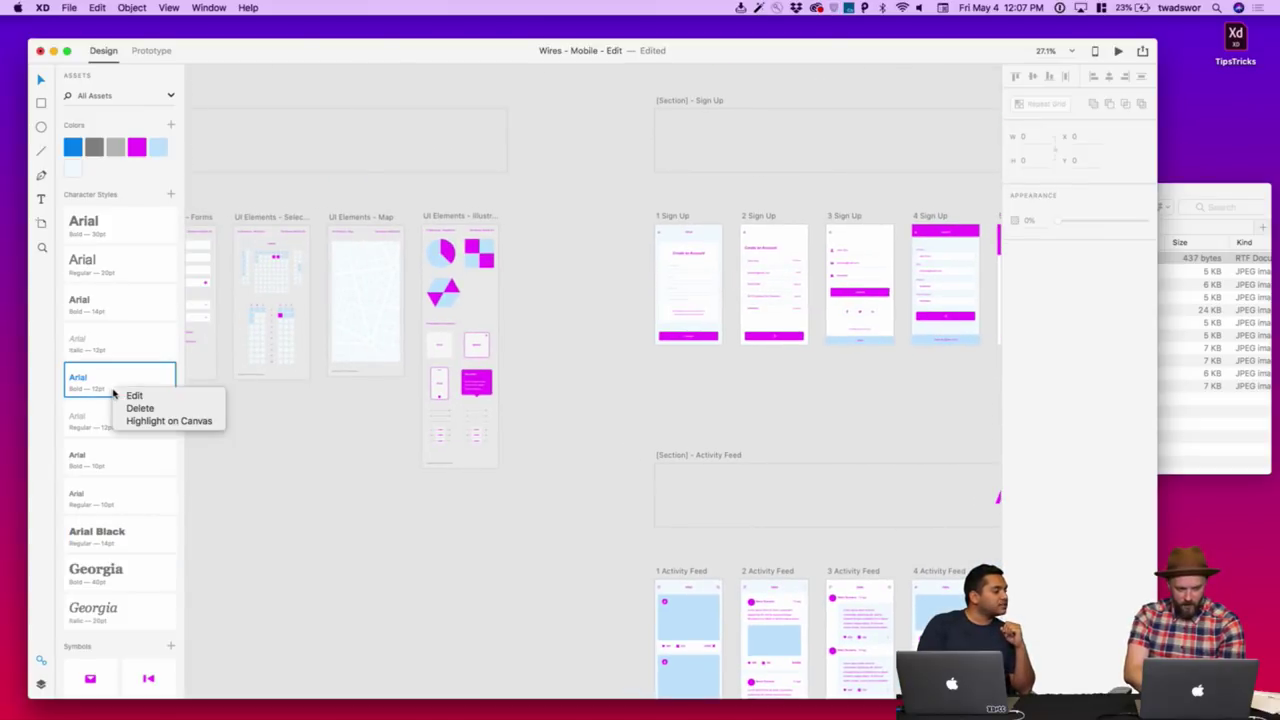
left_click(147, 421)
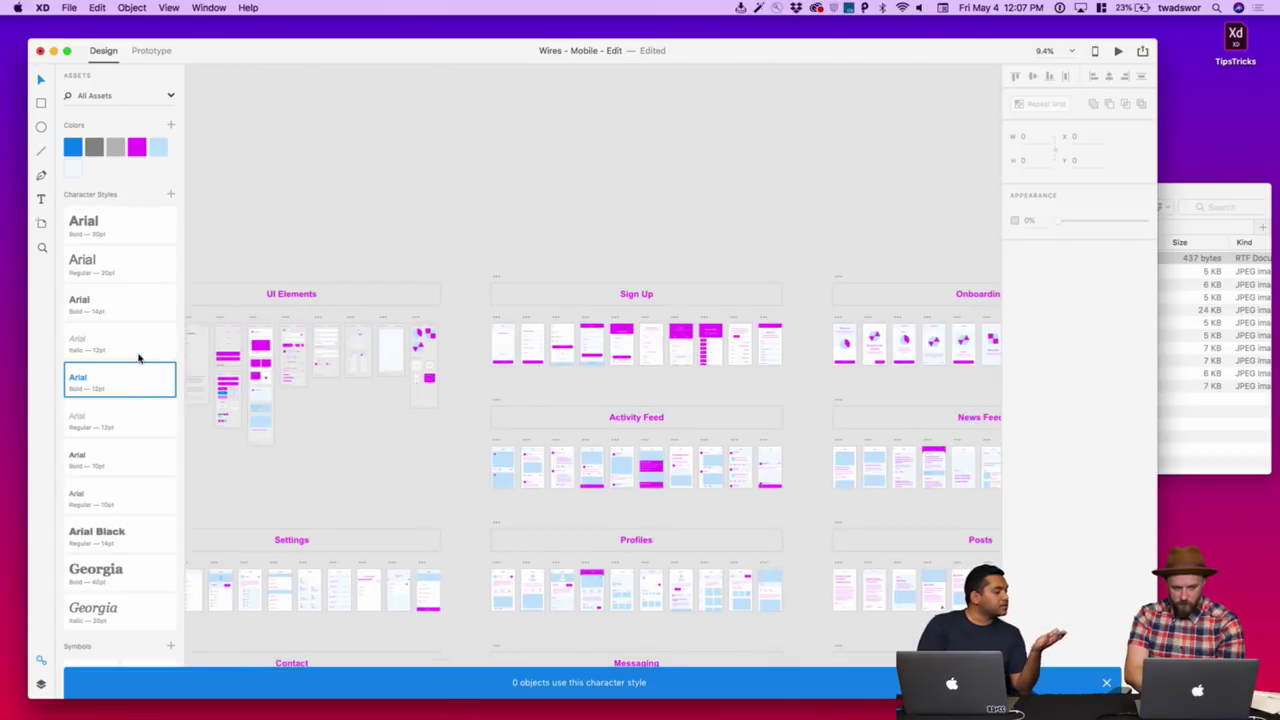
- Highlight the canvas instances of the tag symbol and of the circular plus symbol
scroll(127, 278, "down", 3)
scroll(127, 278, "down", 5)
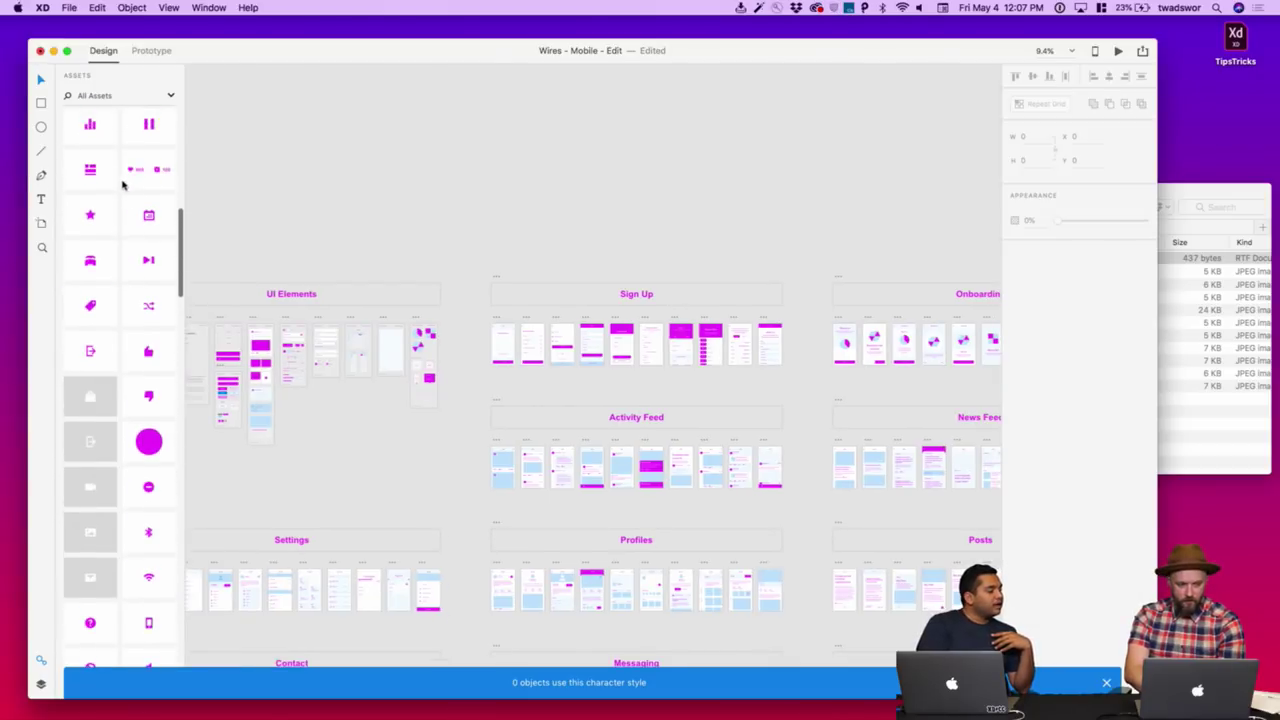
right_click(96, 304)
left_click(150, 319)
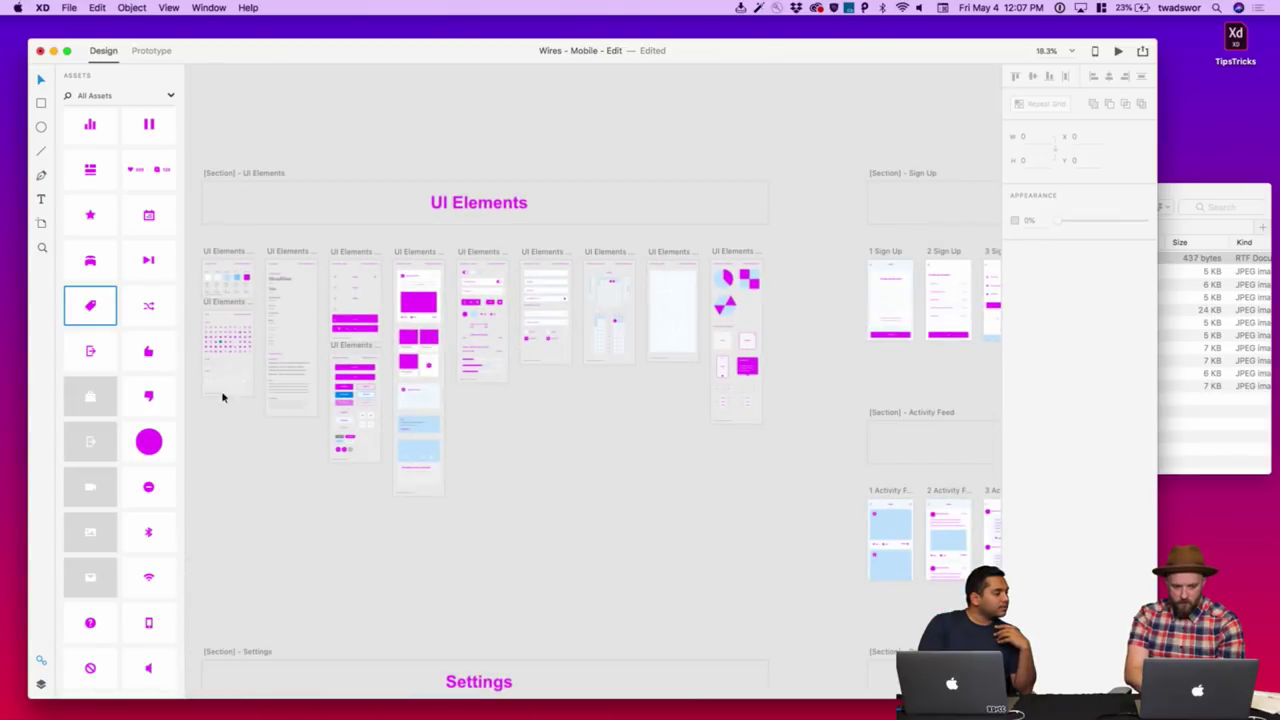
scroll(129, 257, "up", 3)
right_click(157, 213)
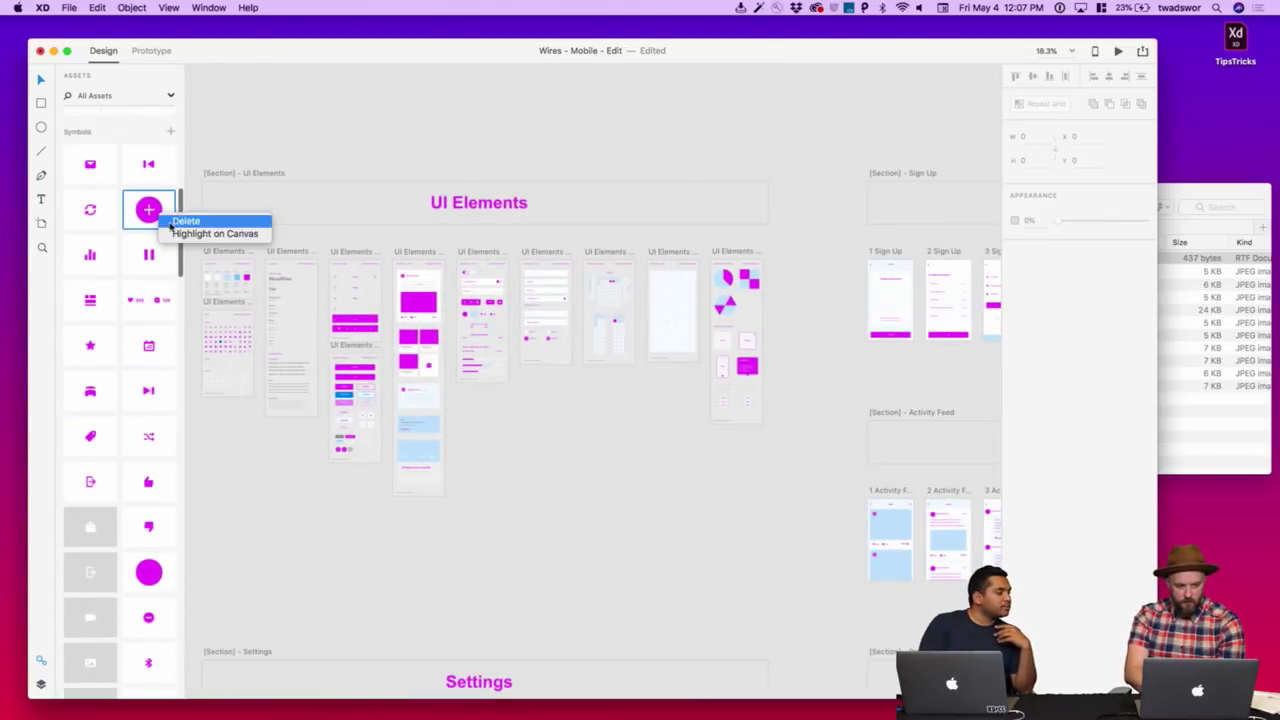
left_click(177, 235)
- Highlight where the blue #007FEB color is used on the canvas and inspect those elements on the UI Elements - Buttons artboard
scroll(145, 160, "up", 5)
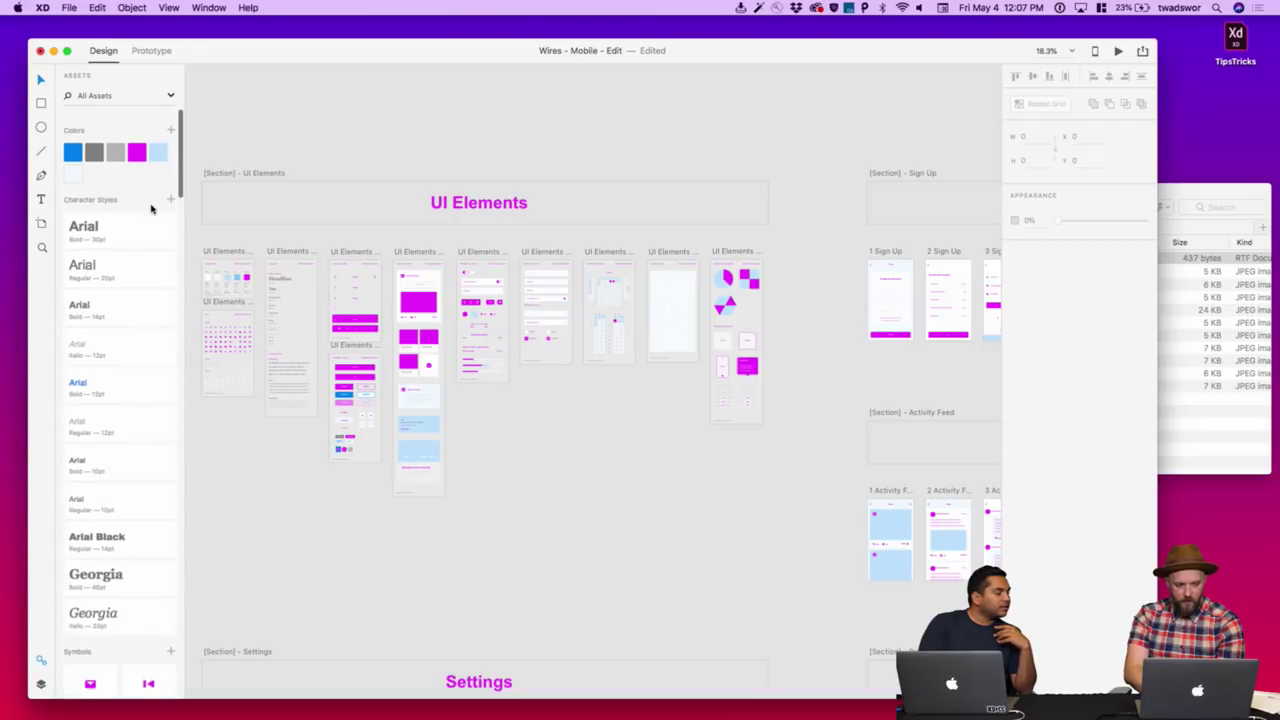
right_click(76, 148)
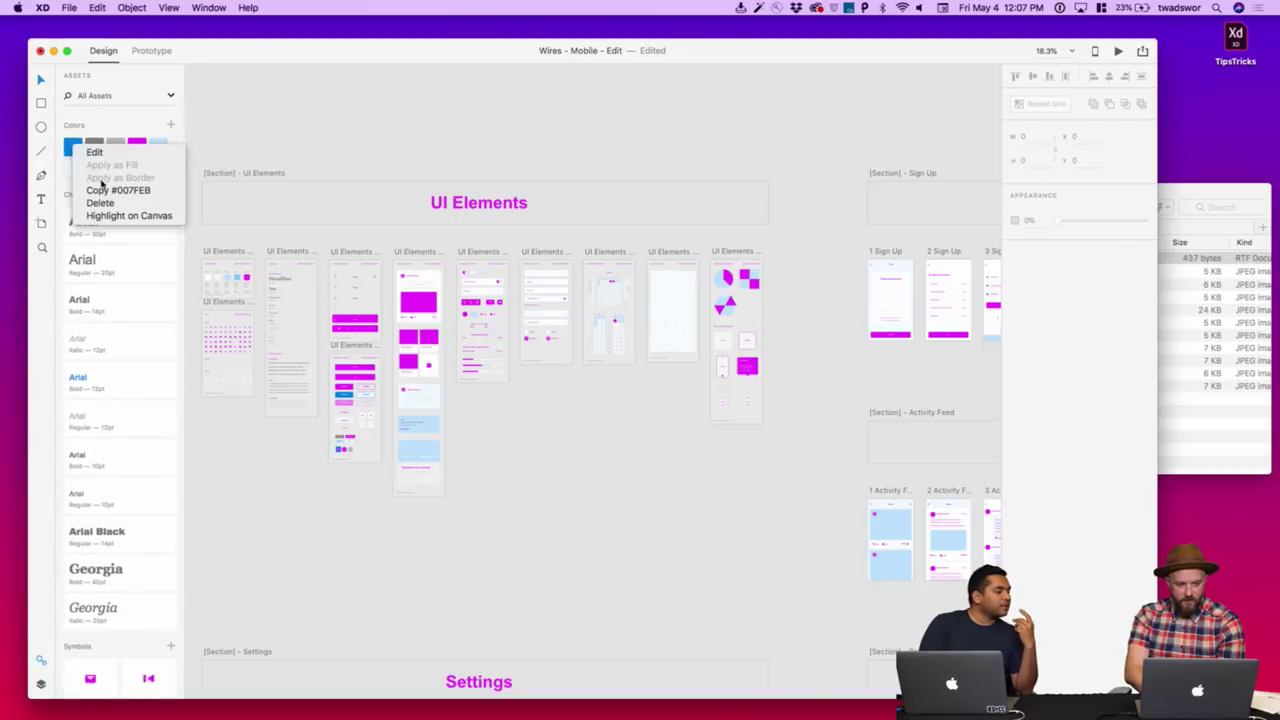
left_click(113, 217)
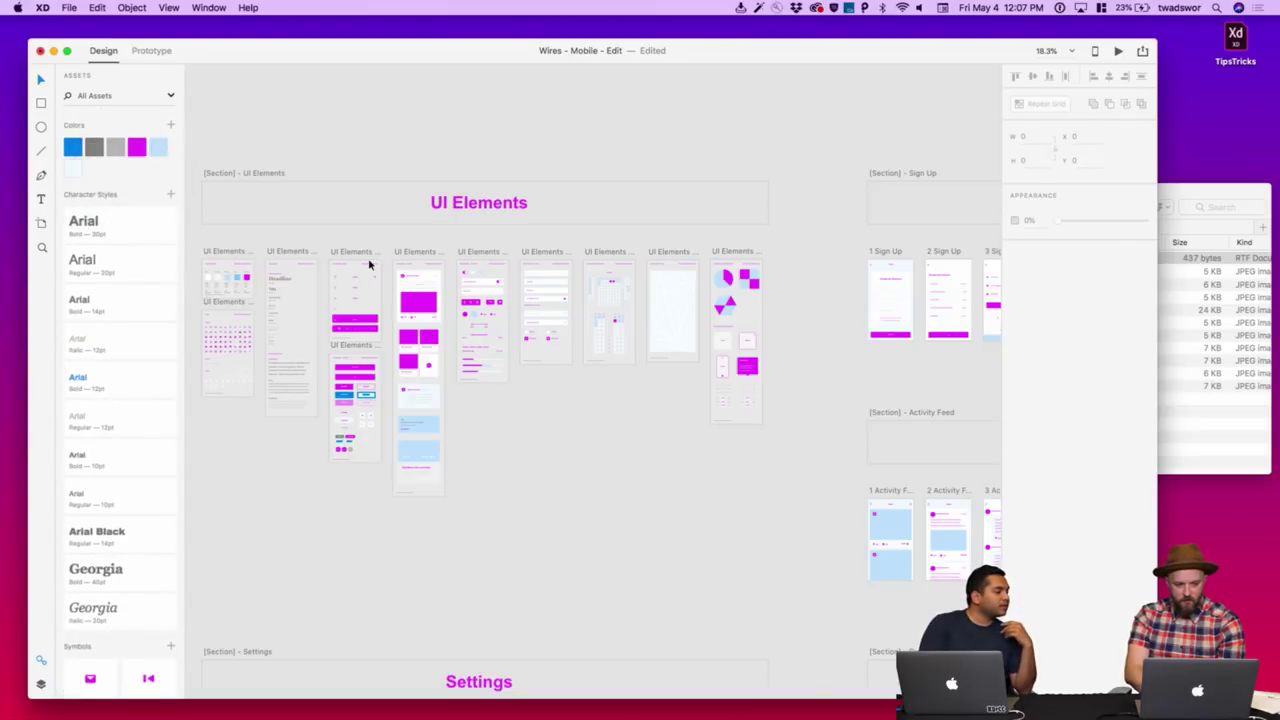
scroll(390, 404, "up", 5)
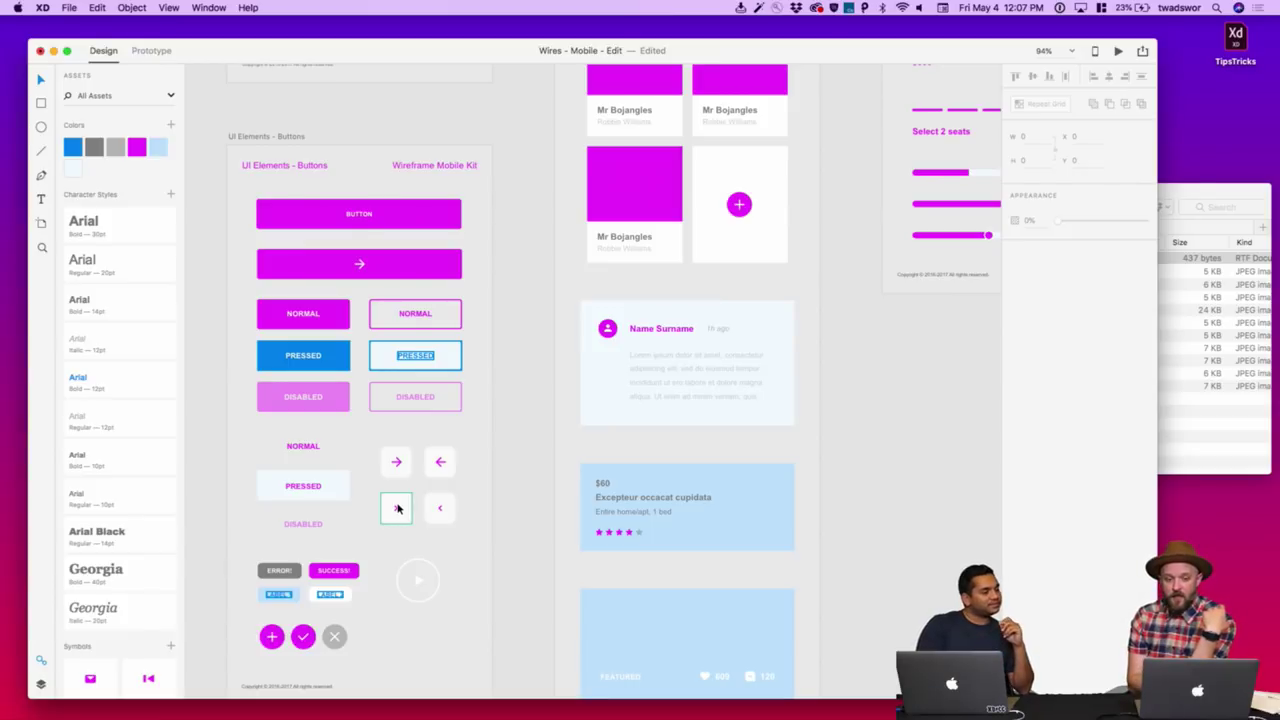
scroll(397, 509, "down", 10)
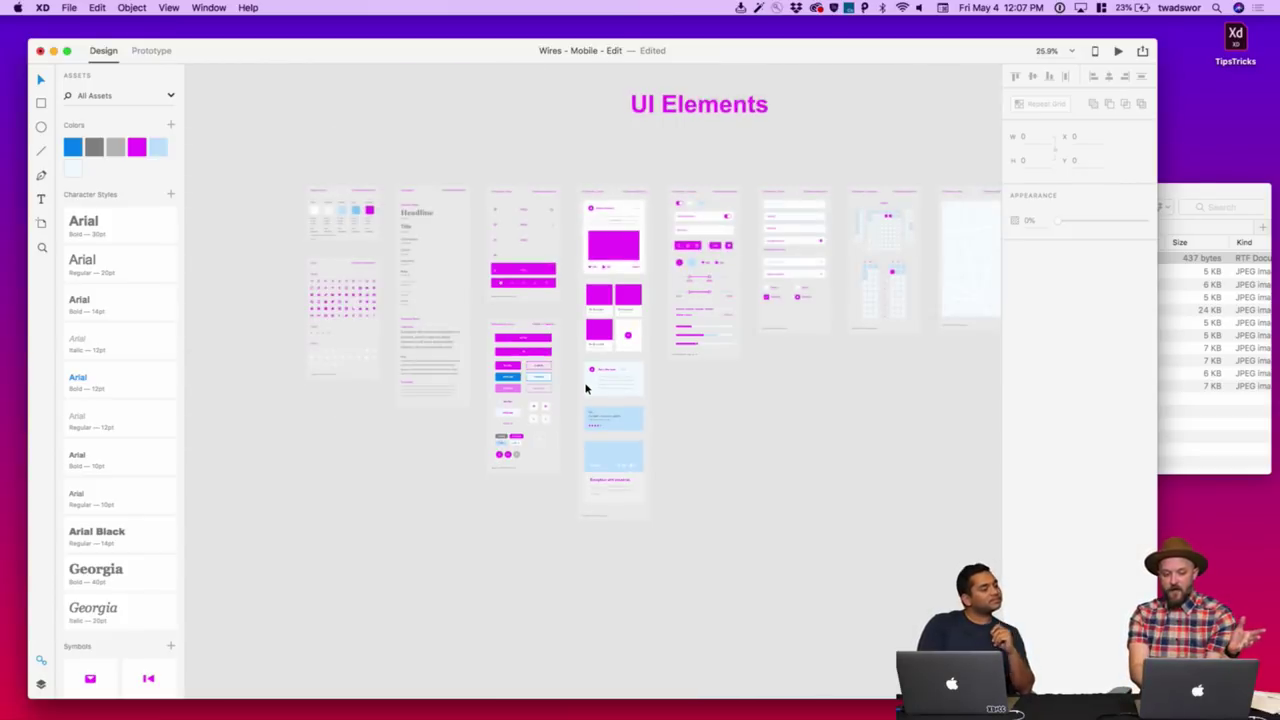
scroll(586, 388, "down", 2)
scroll(586, 388, "right", 2)
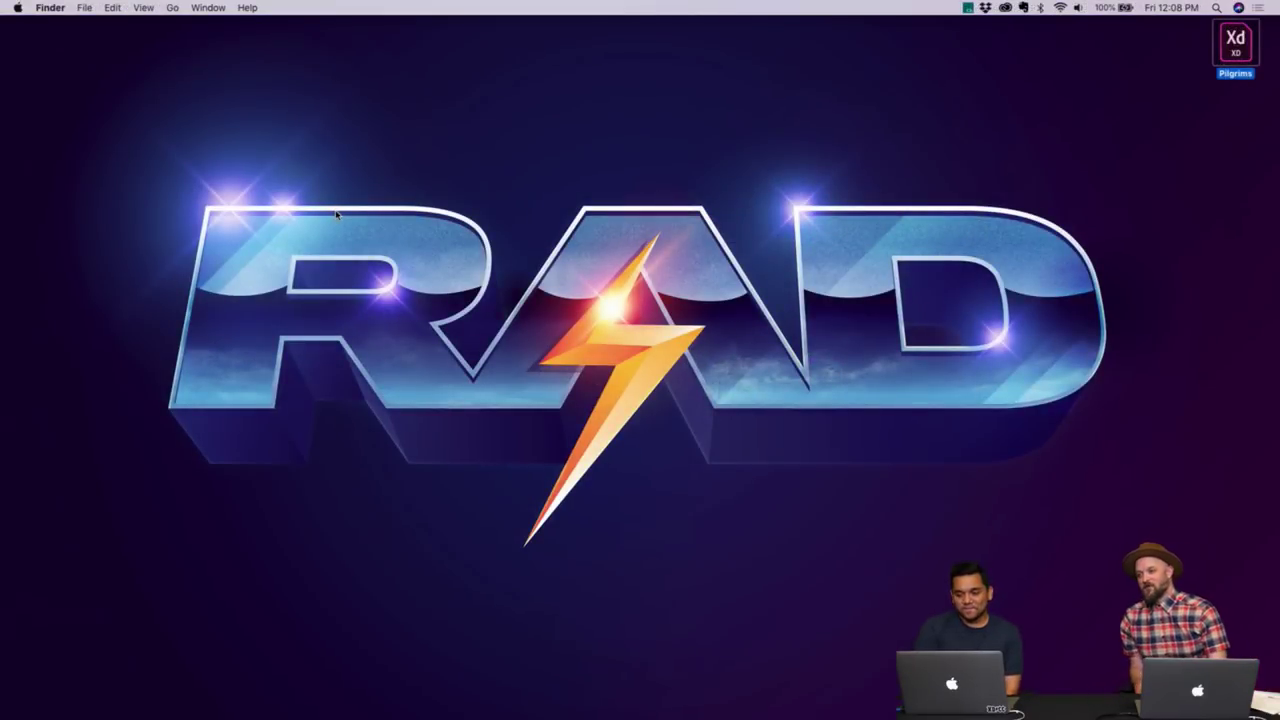
- Open the Pilgrims design file and add the character styles used in both web artboards to its assets
double_click(1235, 45)
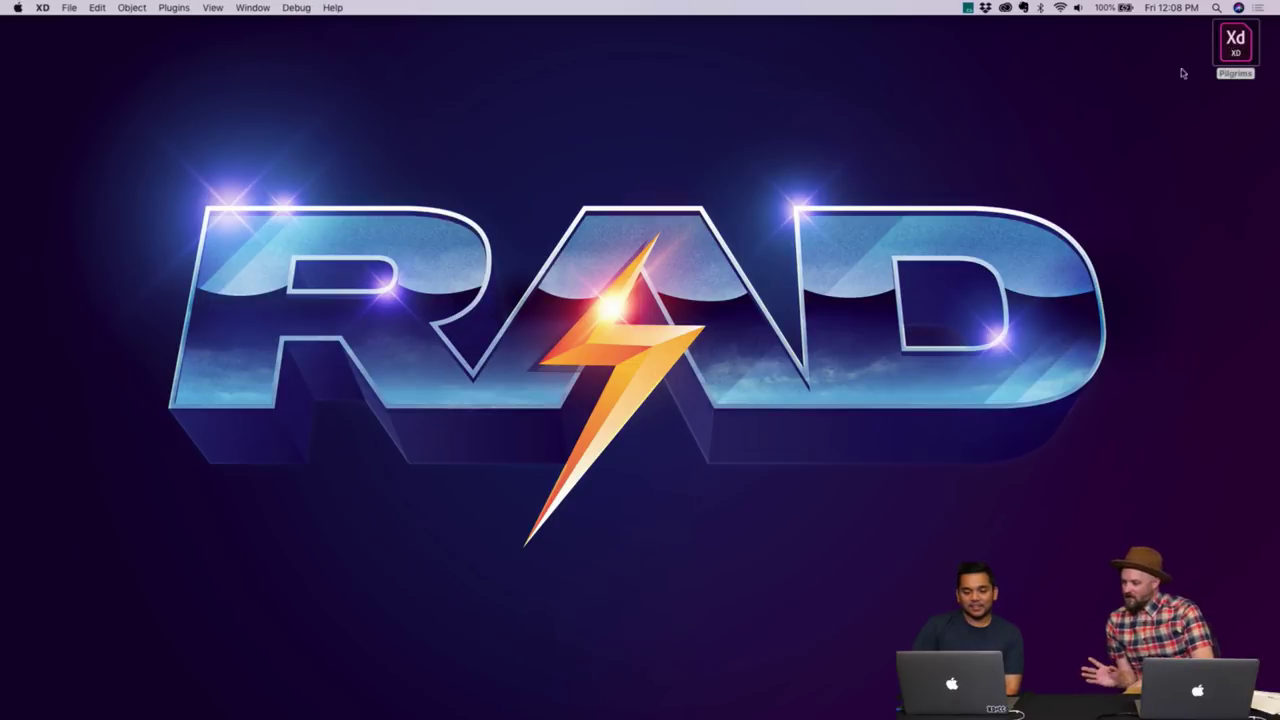
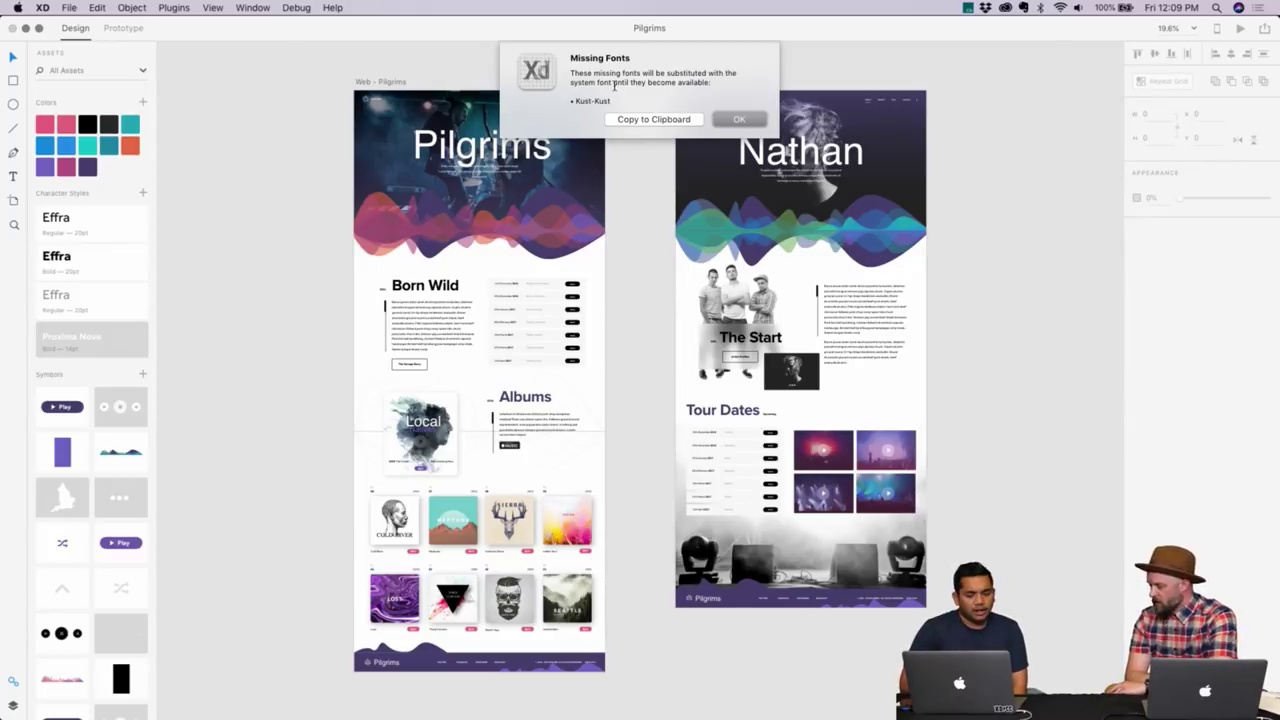
left_click(736, 119)
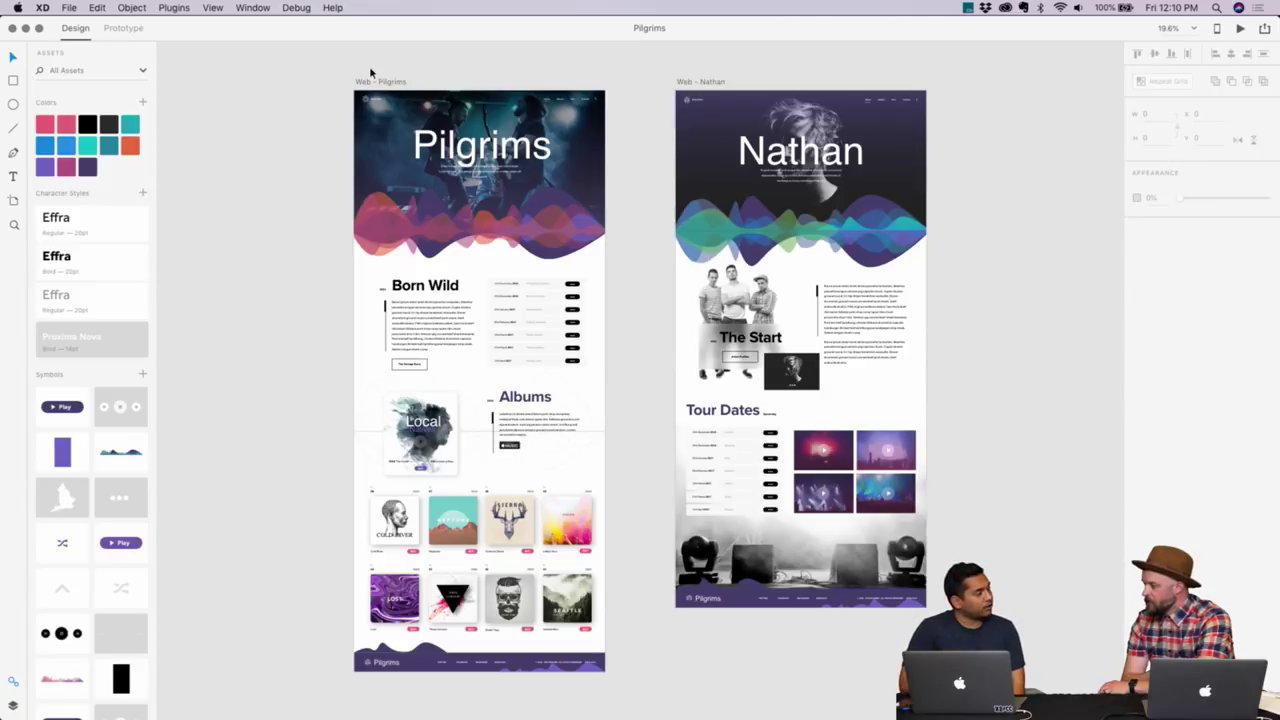
left_click_drag(312, 64, 1018, 692)
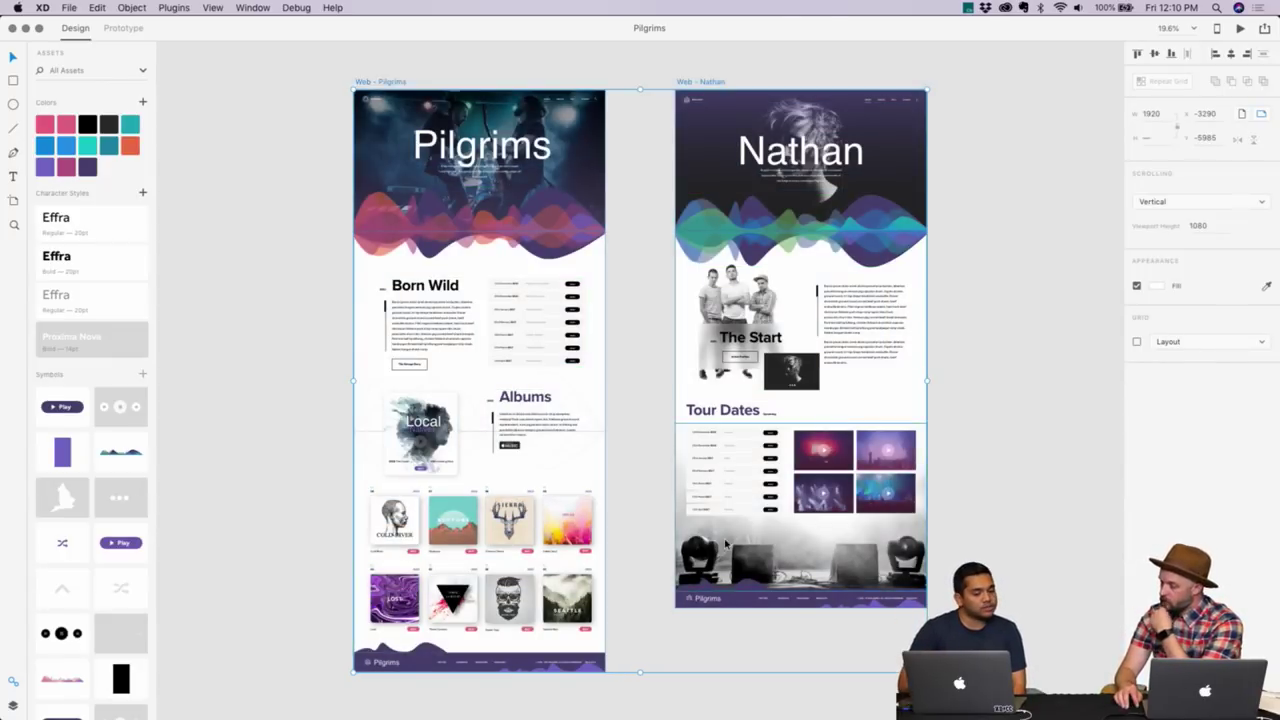
left_click(142, 194)
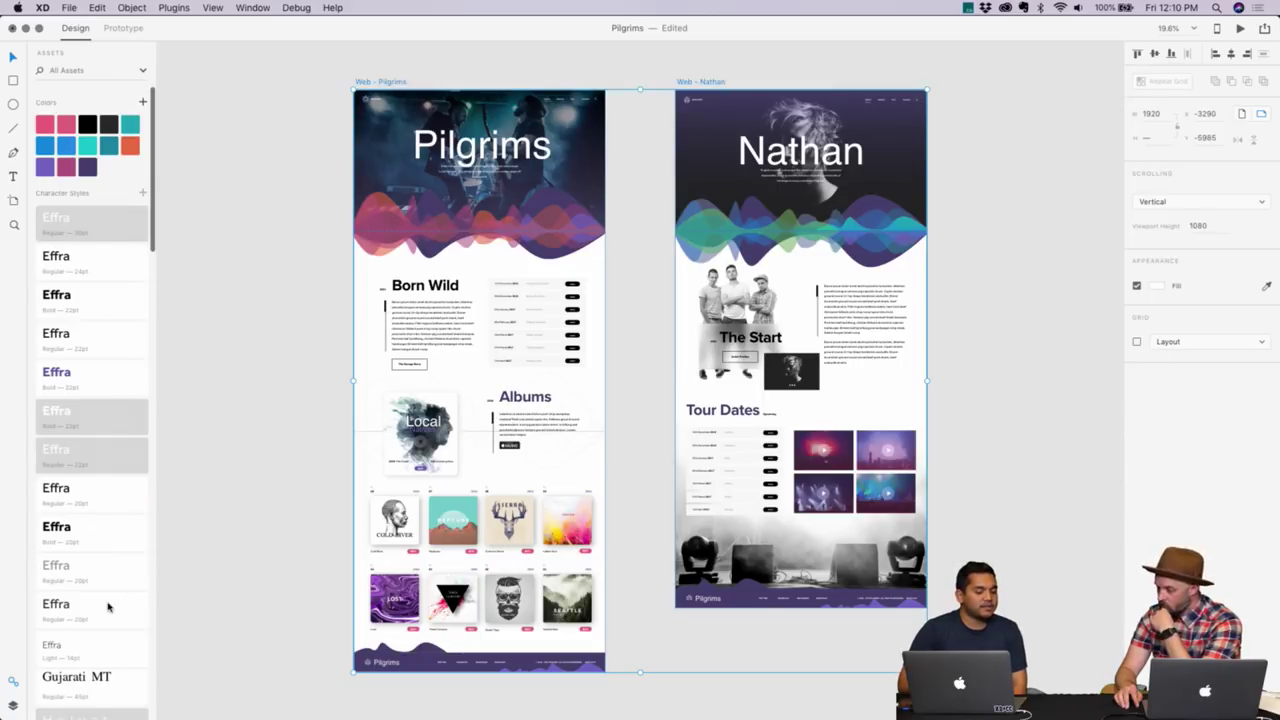
- Highlight the text on the canvas that uses the missing Kust 300pt character style
scroll(108, 606, "down", 5)
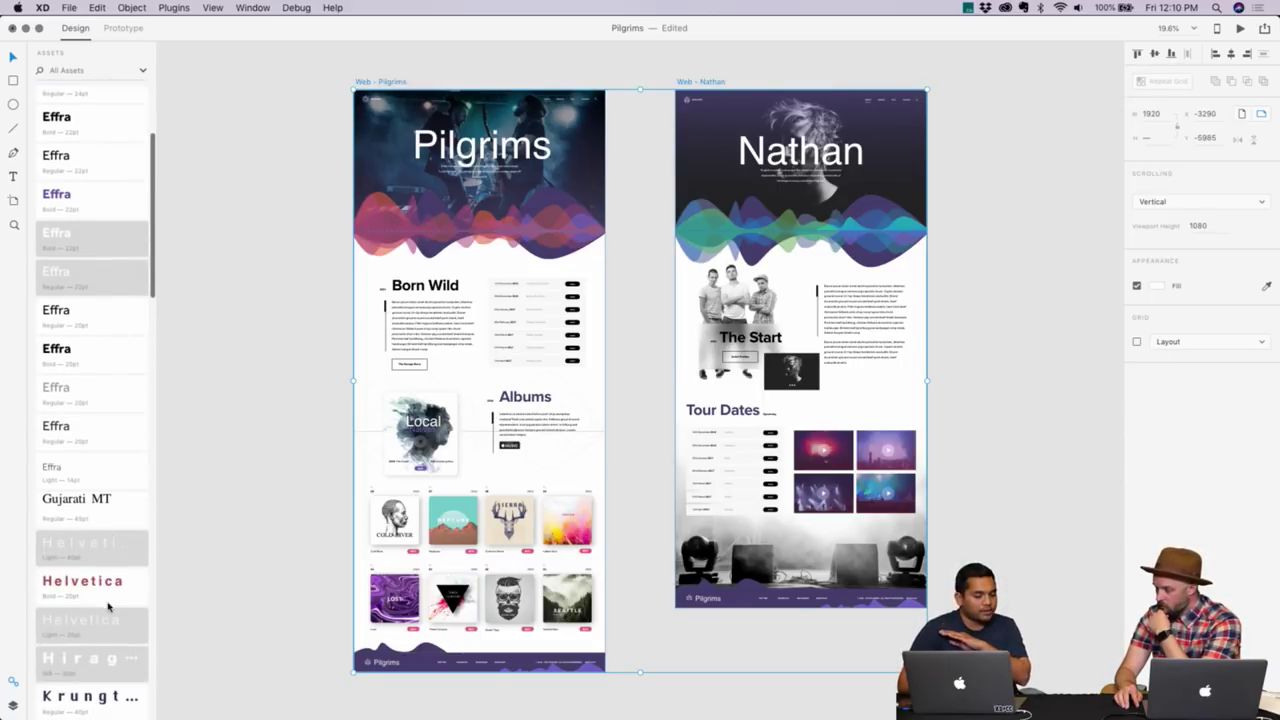
scroll(108, 606, "down", 15)
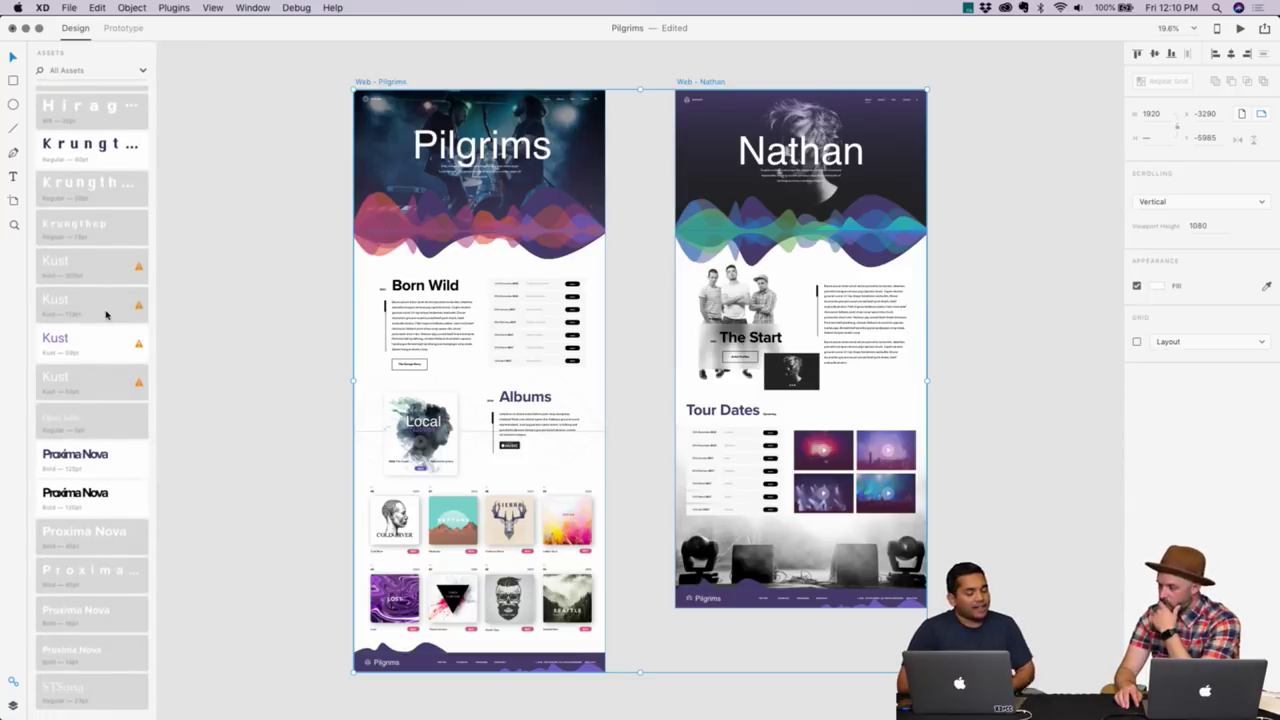
mouse_move(108, 291)
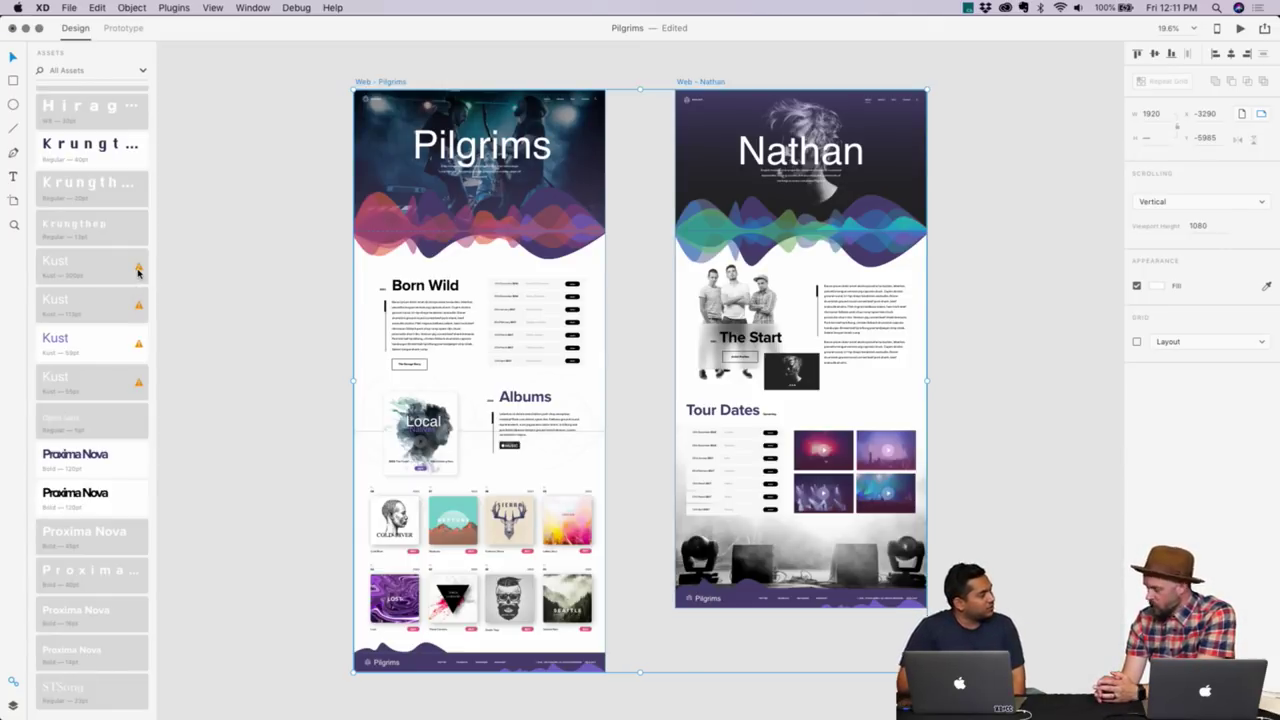
right_click(124, 264)
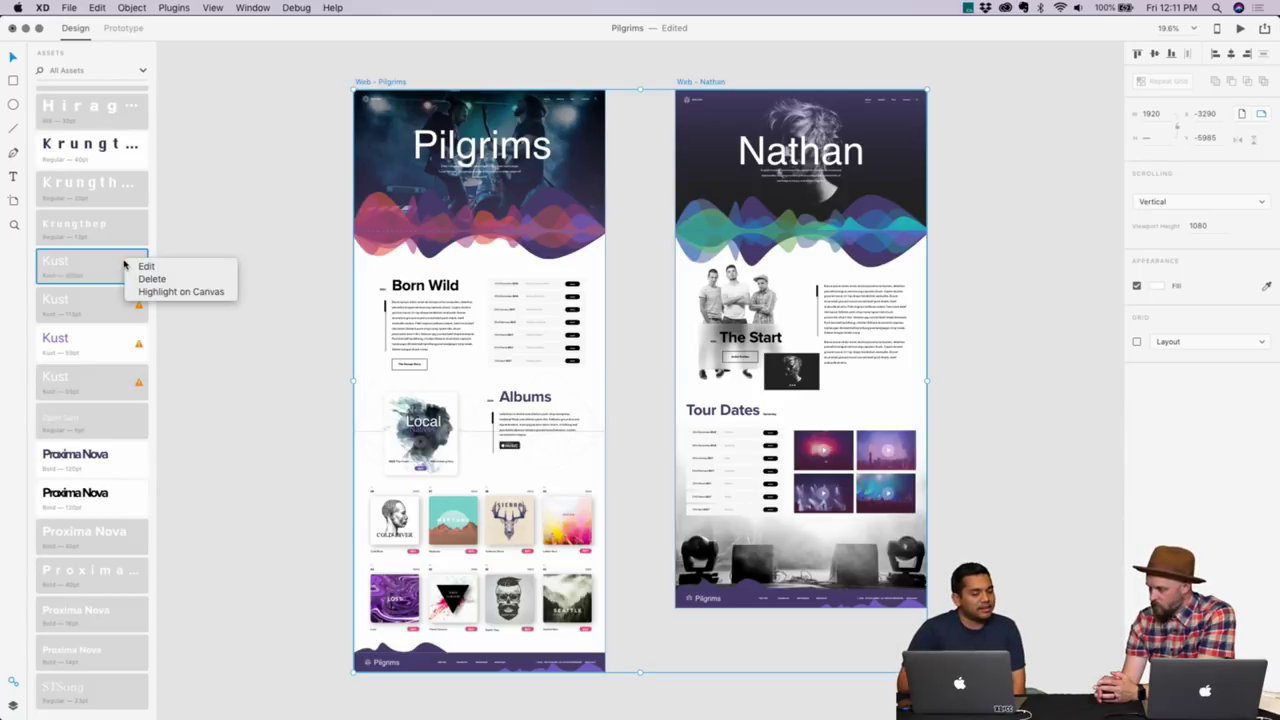
left_click(138, 290)
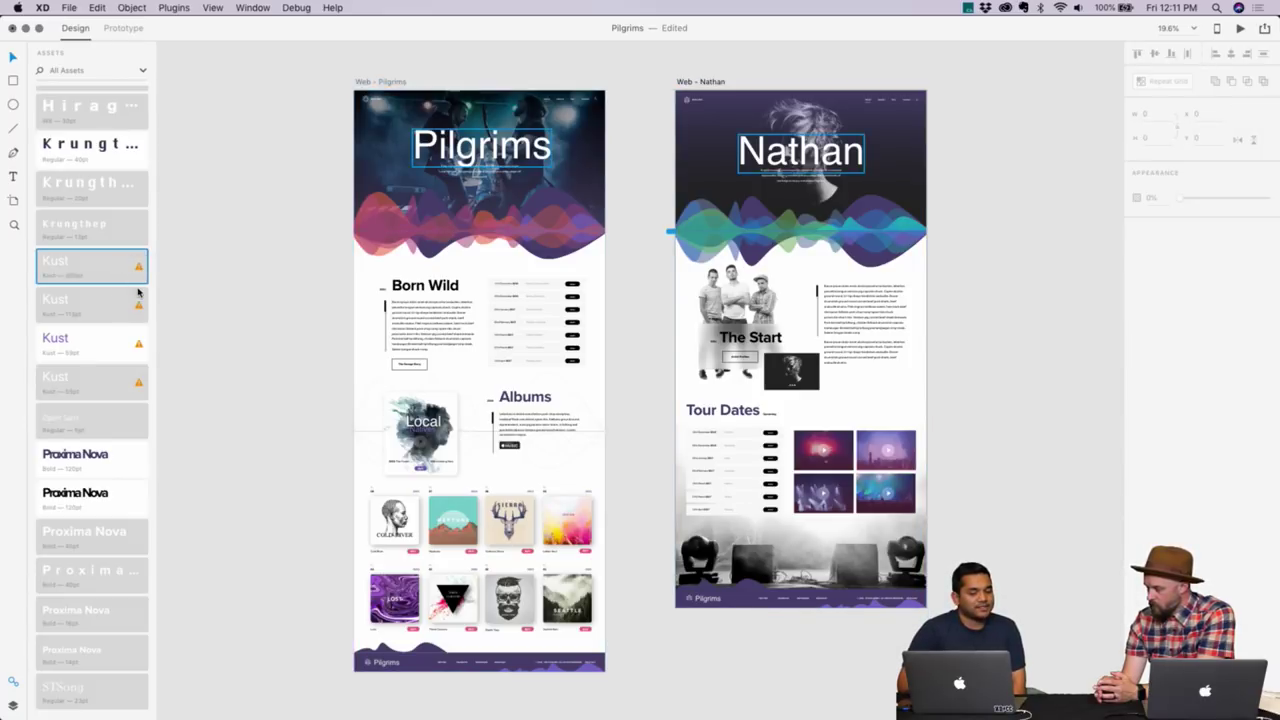
scroll(491, 115, "up", 3)
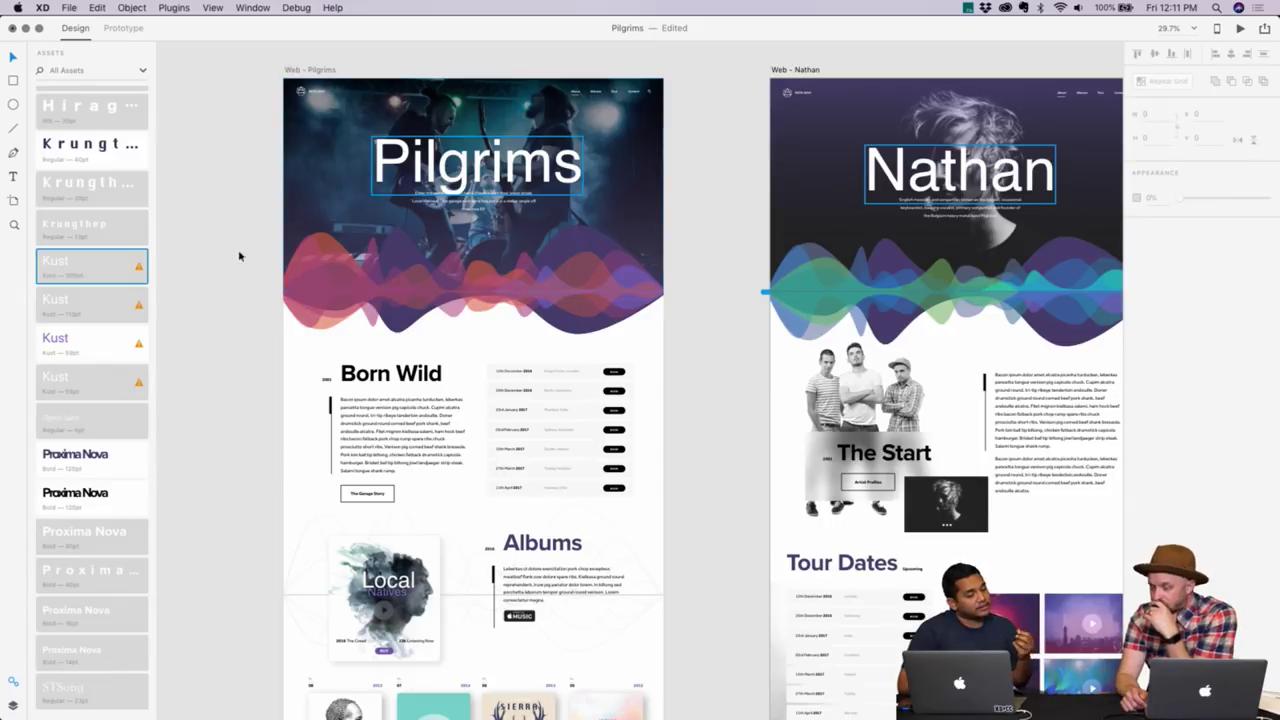
- Replace the missing font in the Kust 300pt character style with Proxima Nova
right_click(110, 278)
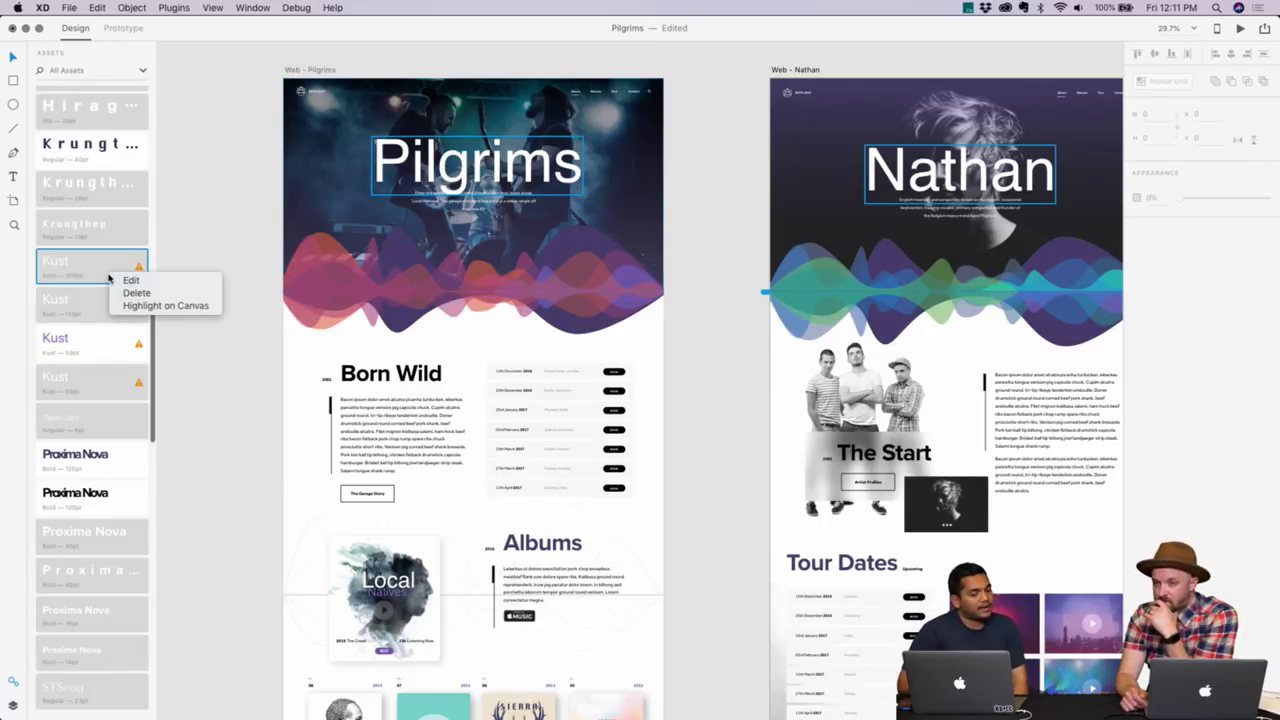
key("Escape")
double_click(116, 283)
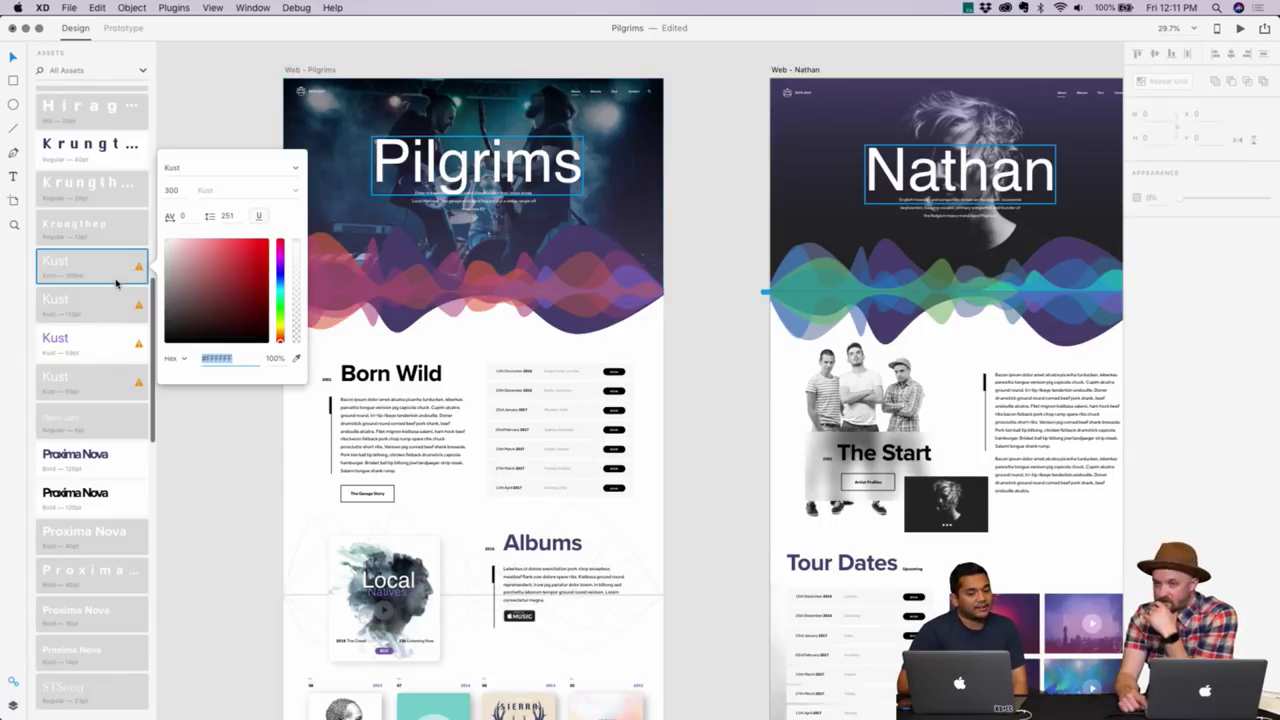
left_click(181, 169)
type("Proxima Nova")
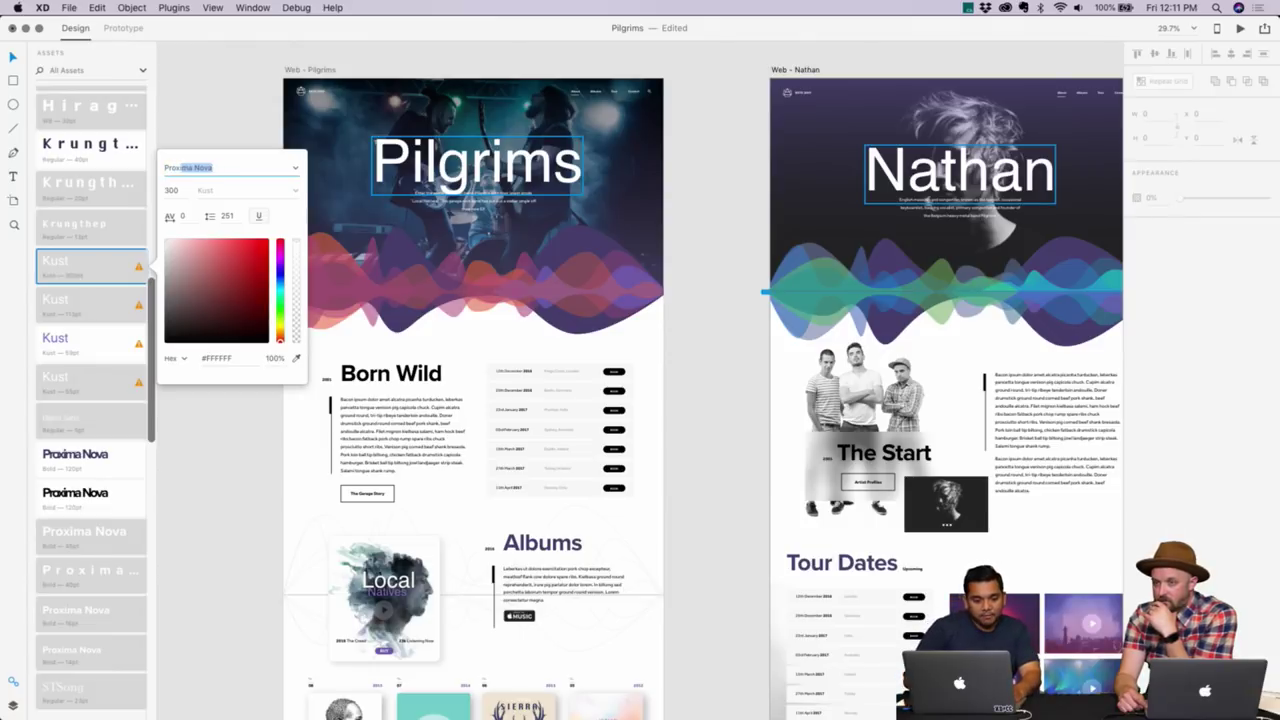
key("Return")
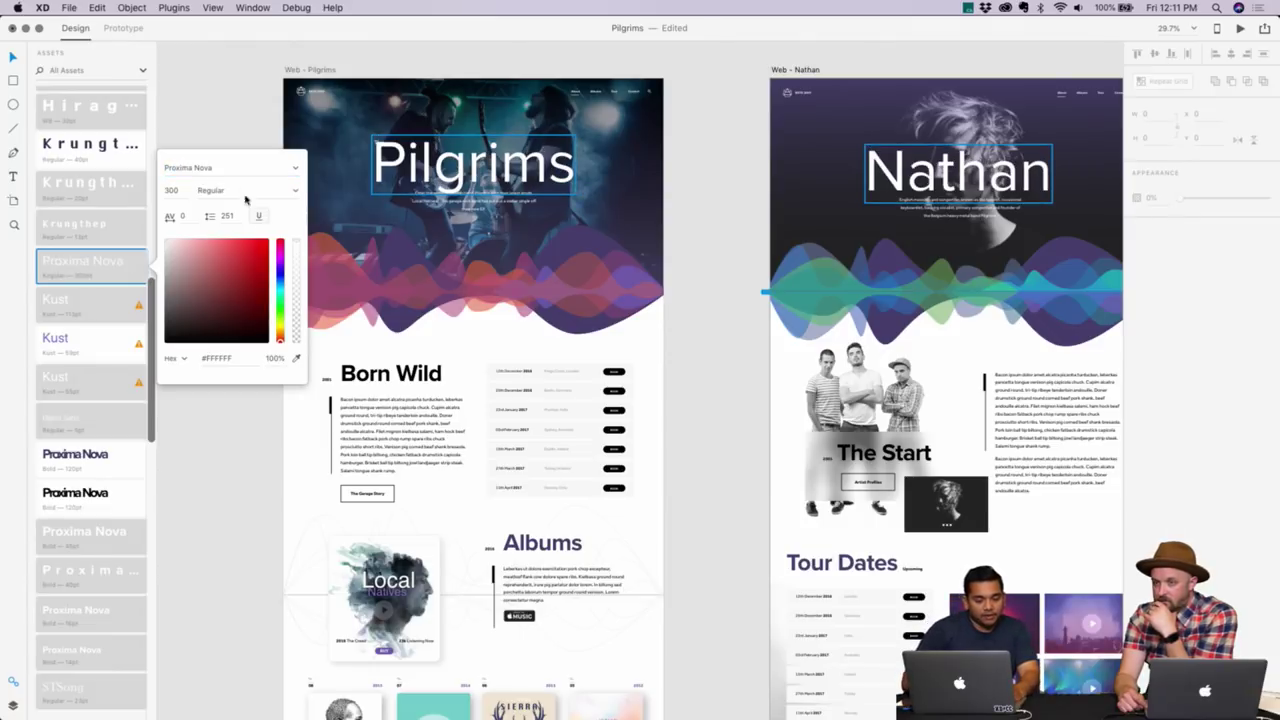
- Close the character style editor and highlight where the second pink color, #E0627B, is used in the Pilgrims artboard's album grid
left_click(228, 110)
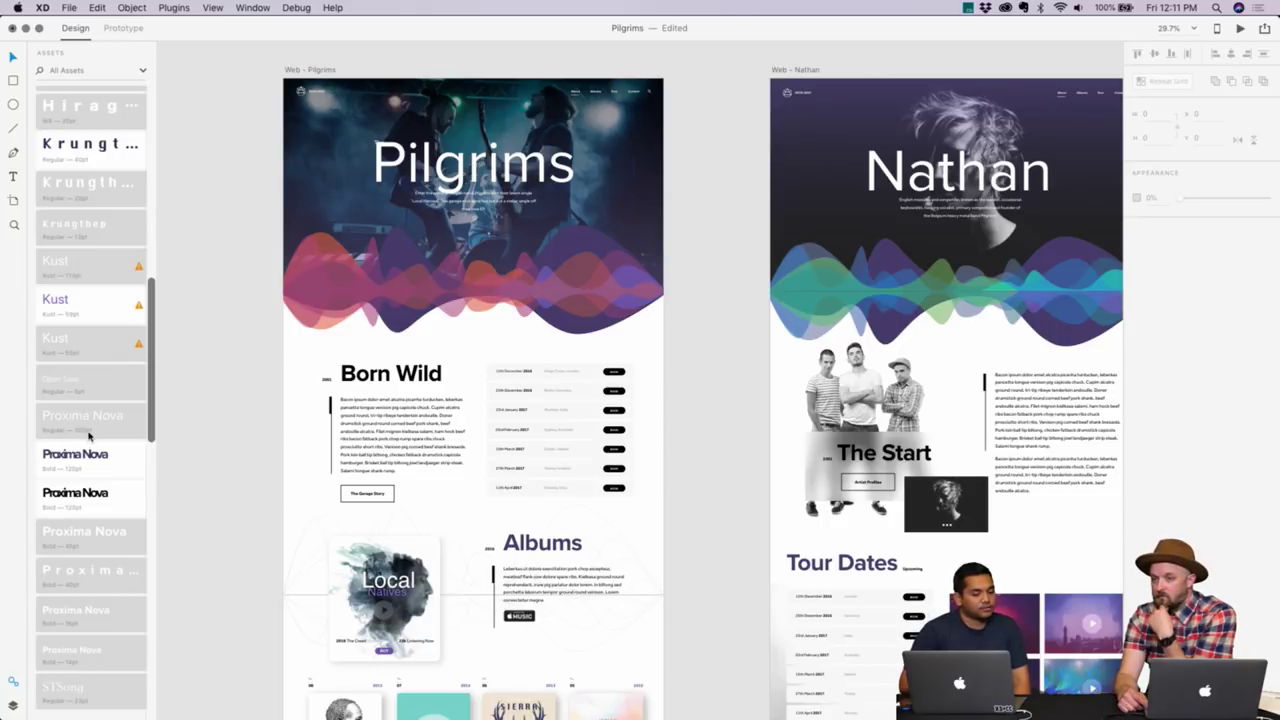
mouse_move(89, 433)
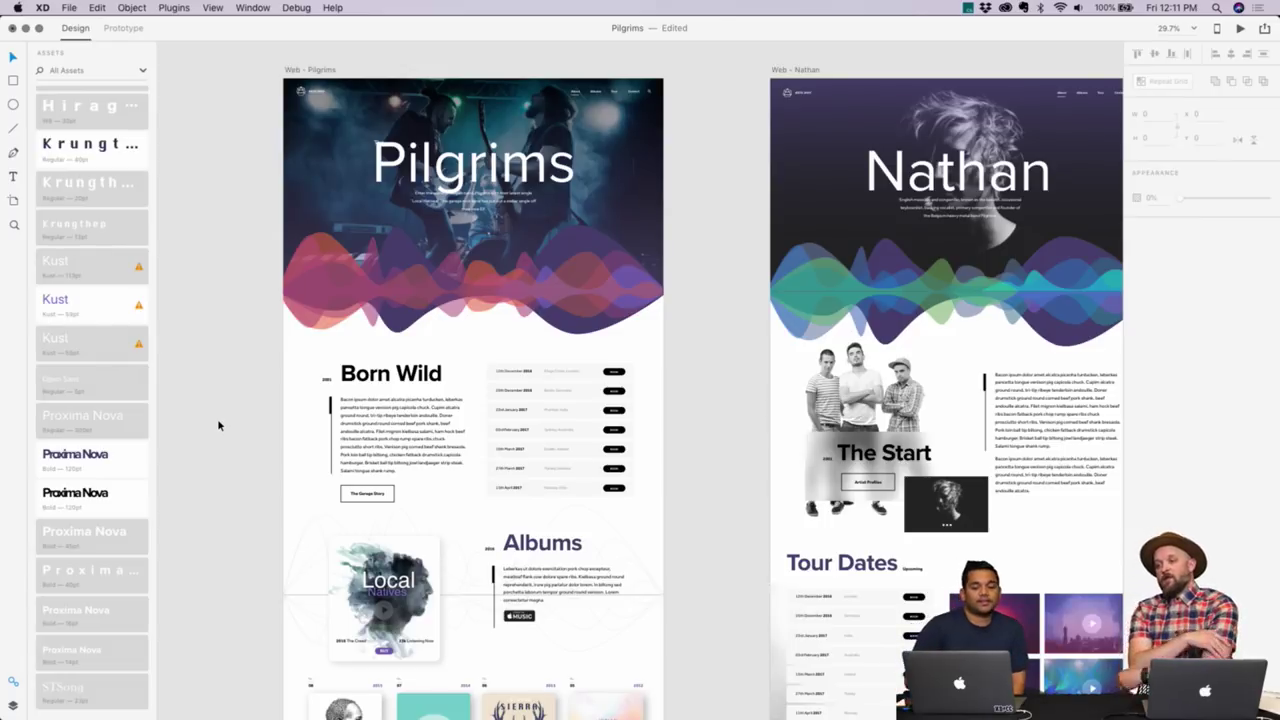
scroll(115, 362, "up", 10)
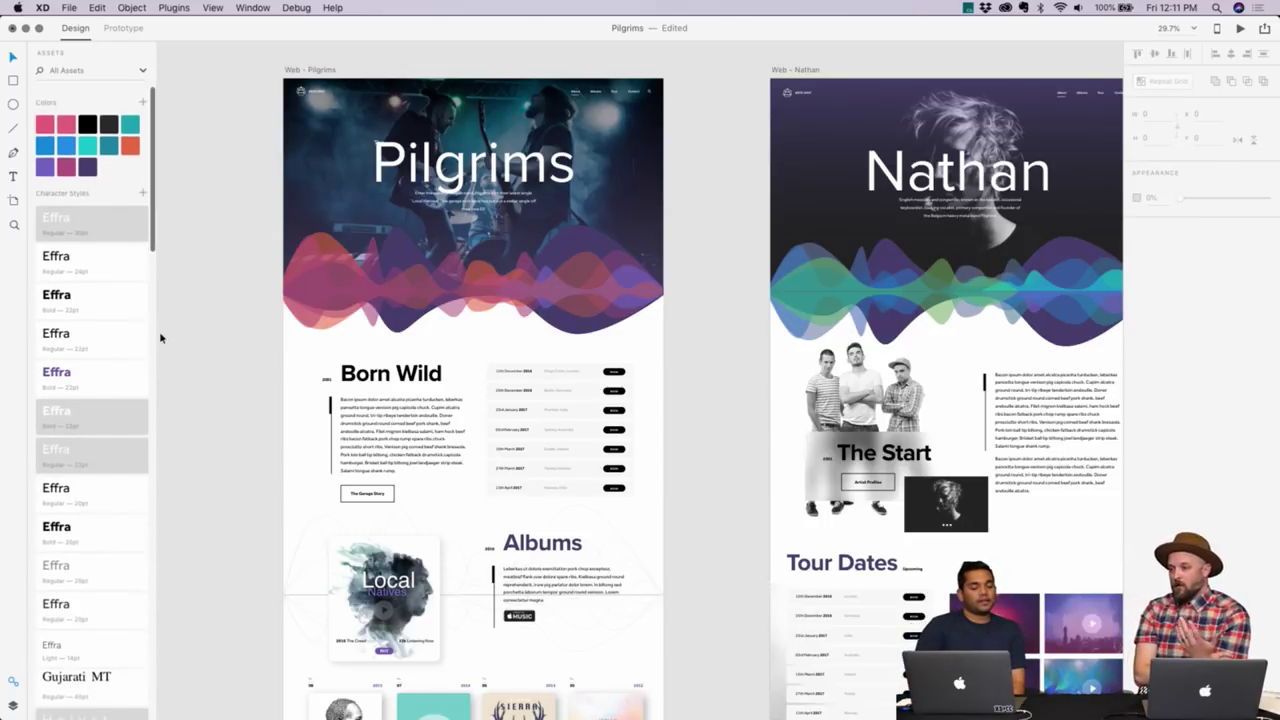
scroll(194, 334, "right", 3)
scroll(195, 332, "down", 10)
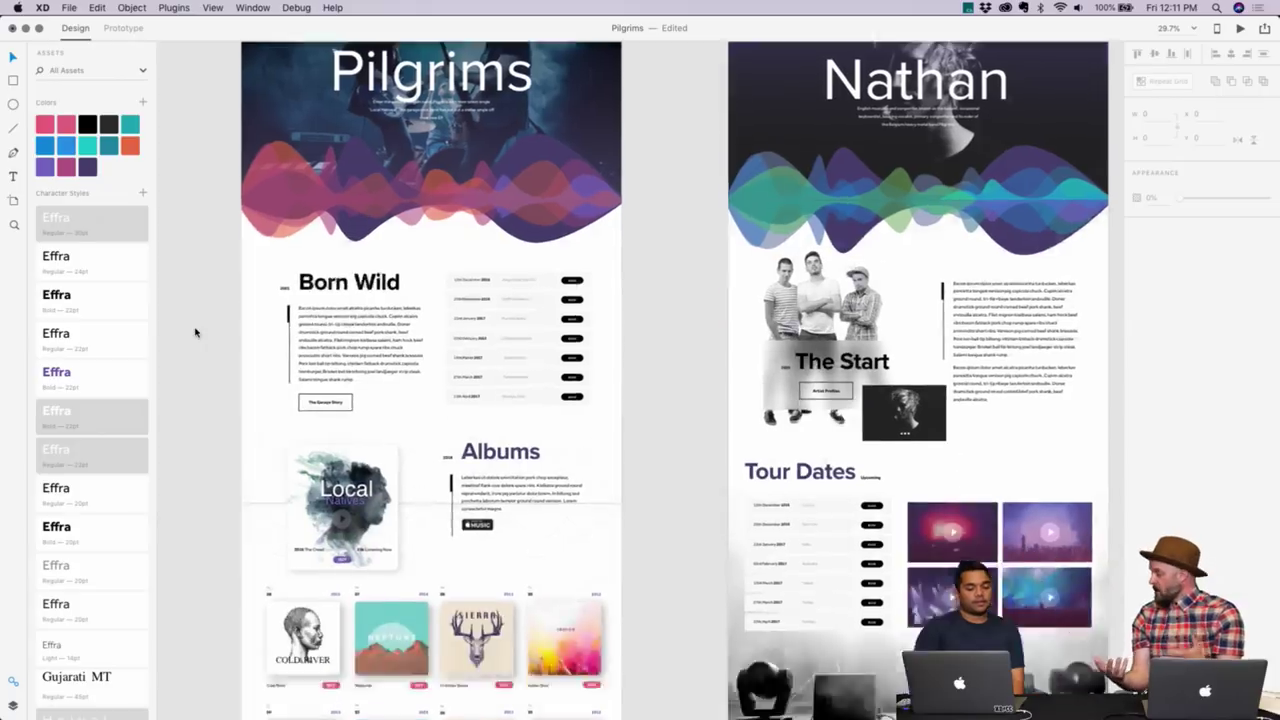
scroll(268, 309, "up", 5)
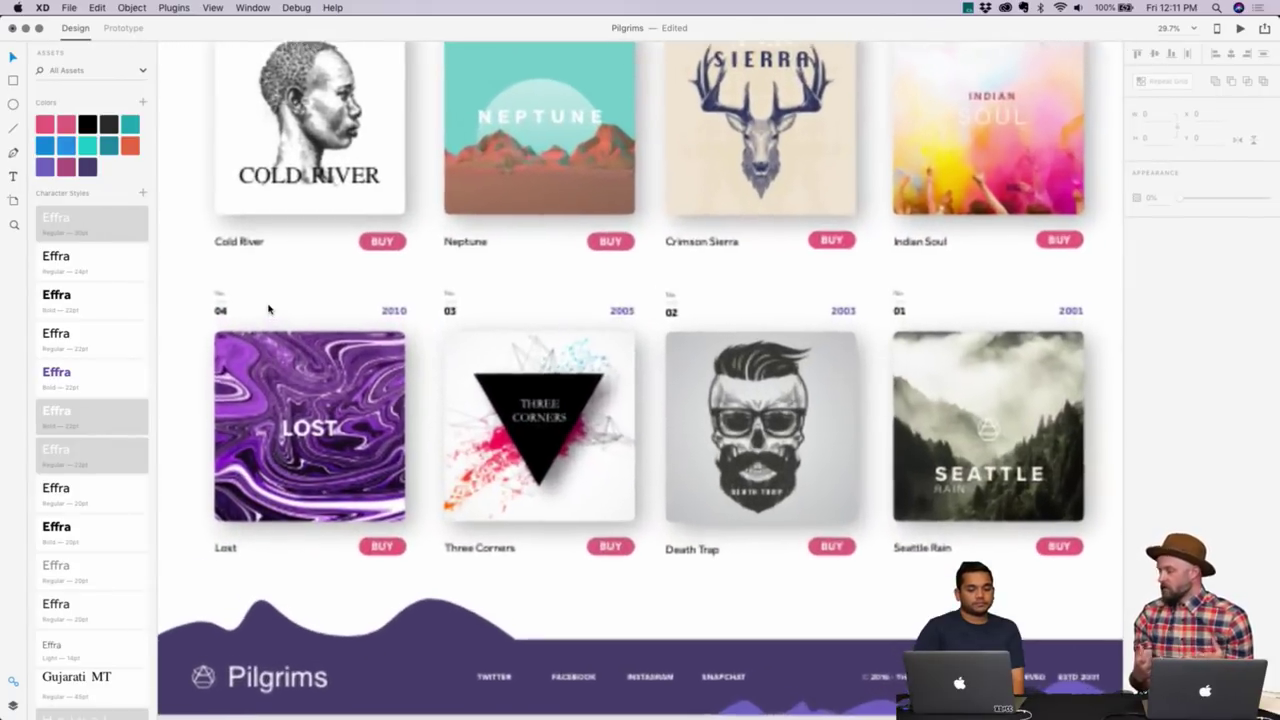
scroll(268, 309, "left", 2)
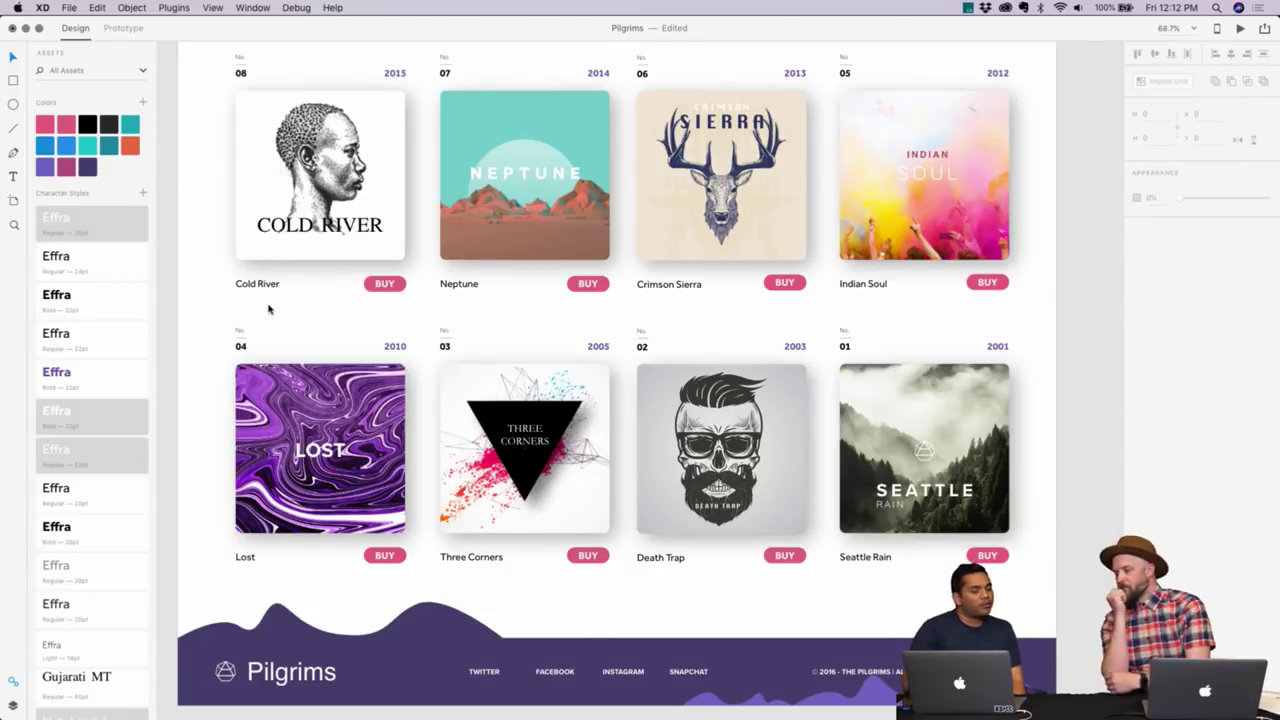
right_click(62, 128)
left_click(85, 194)
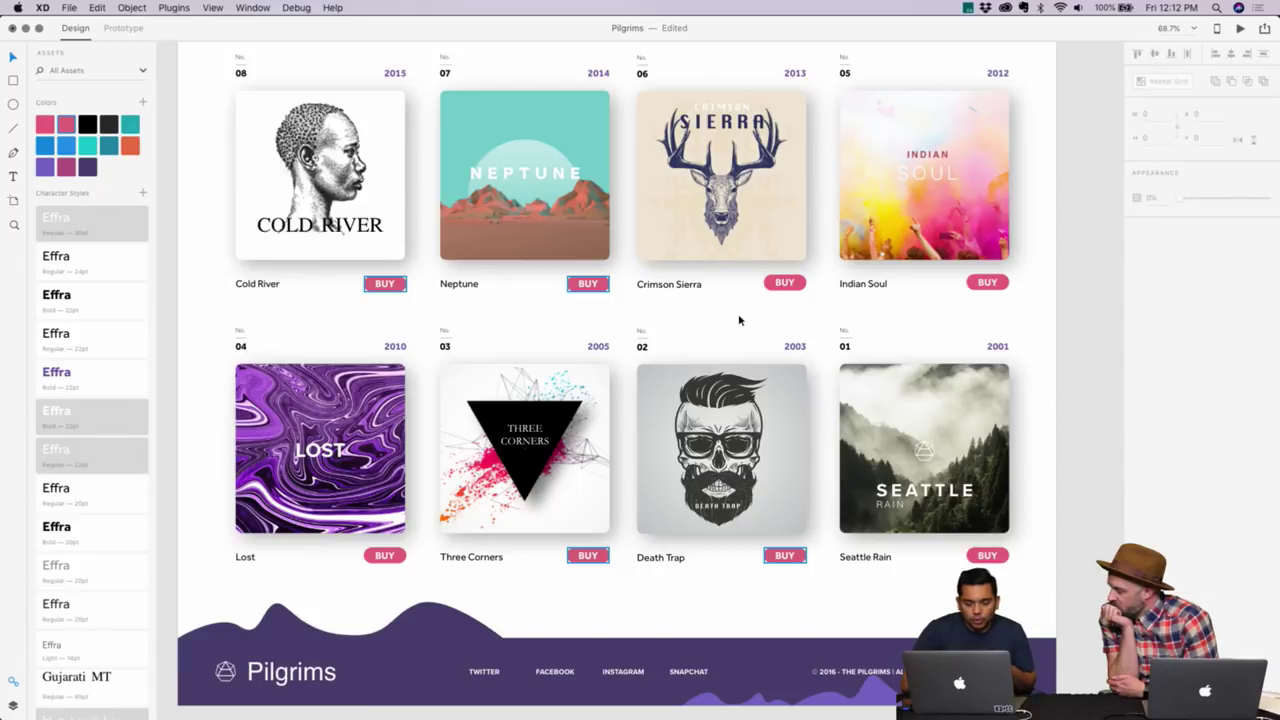
- Reveal the fill color of Crimson Sierra's BUY button in the assets, and deselect the button
left_click(771, 284)
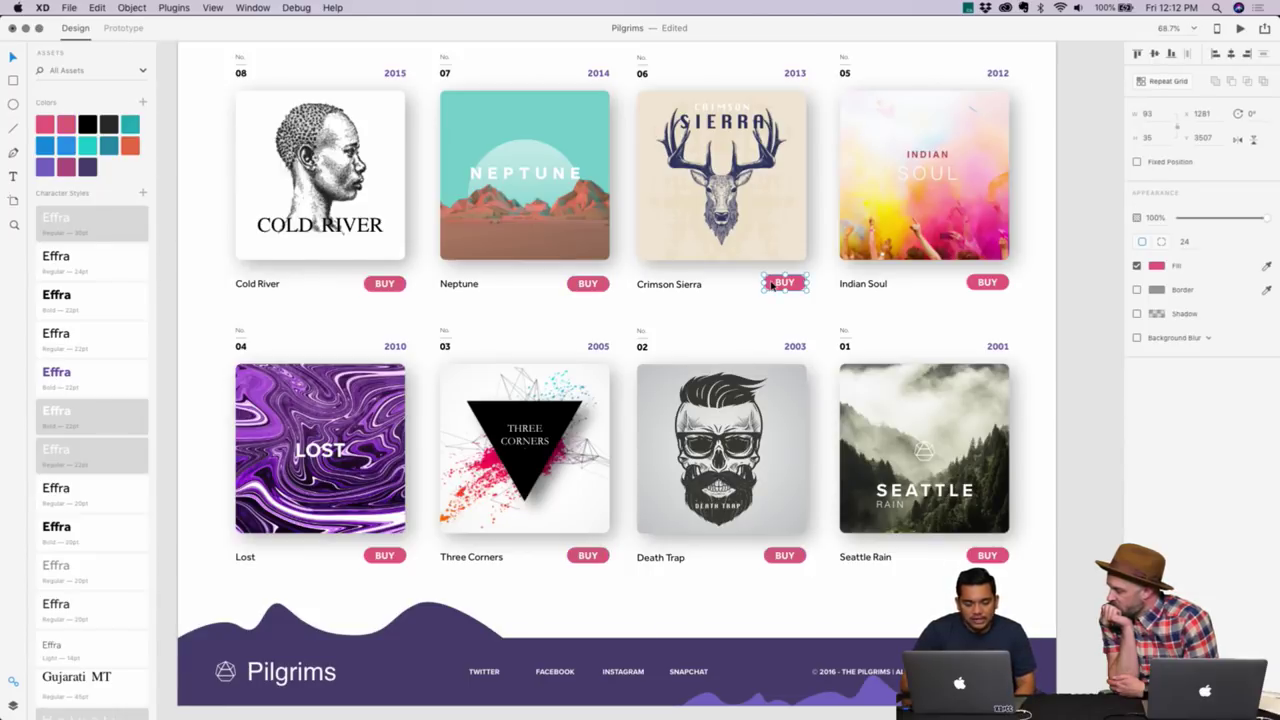
right_click(770, 285)
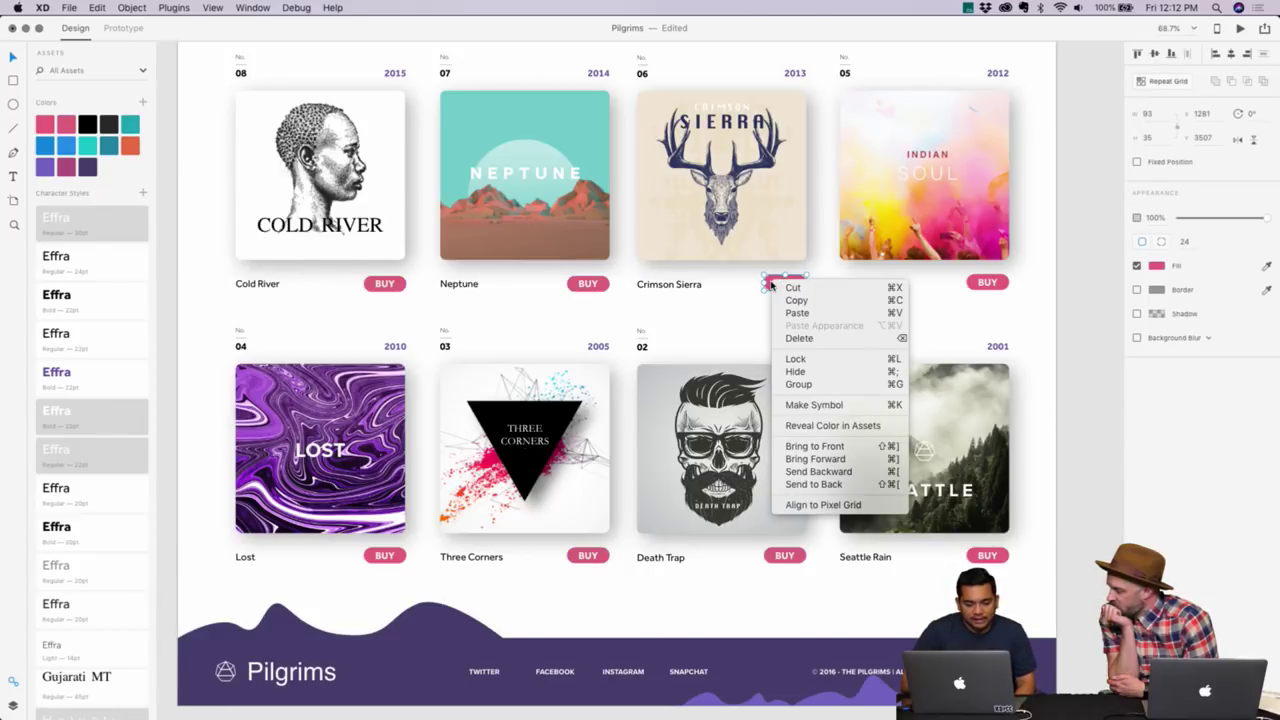
left_click(812, 426)
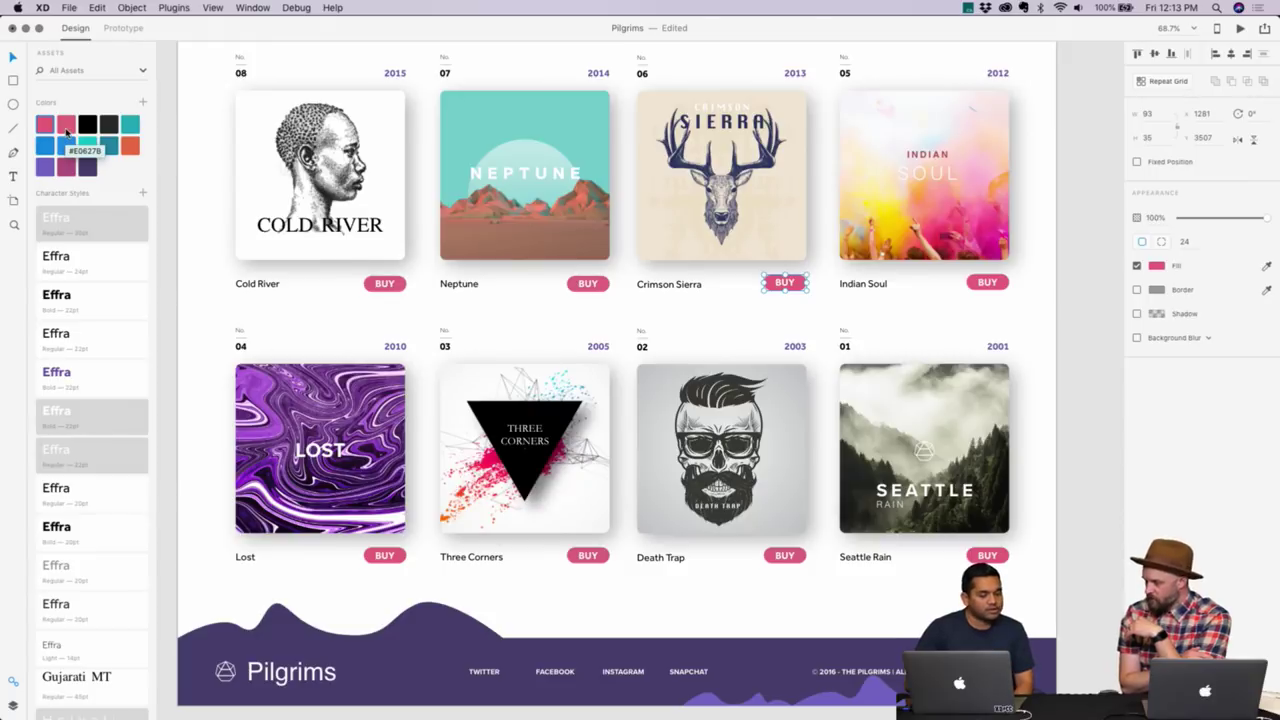
key("Escape")
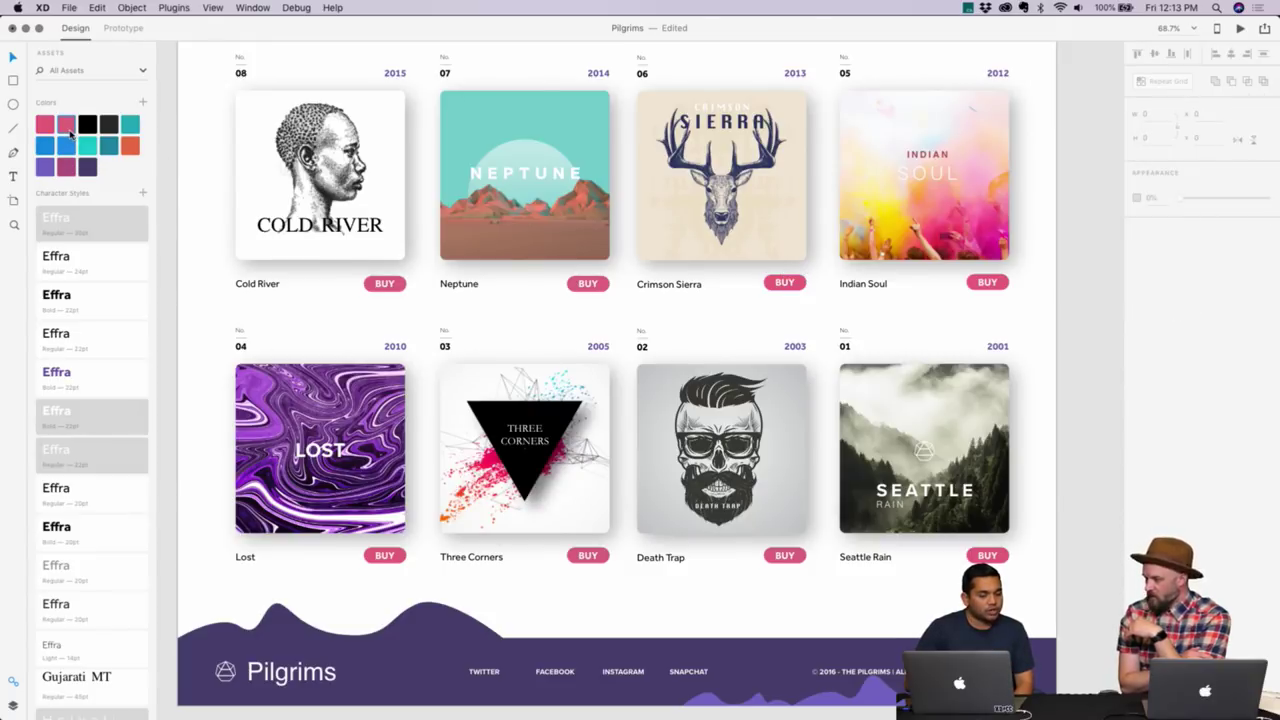
- Set the first pink color asset to #E0627B, copied from the second pink, and highlight that color's use on the canvas
right_click(70, 133)
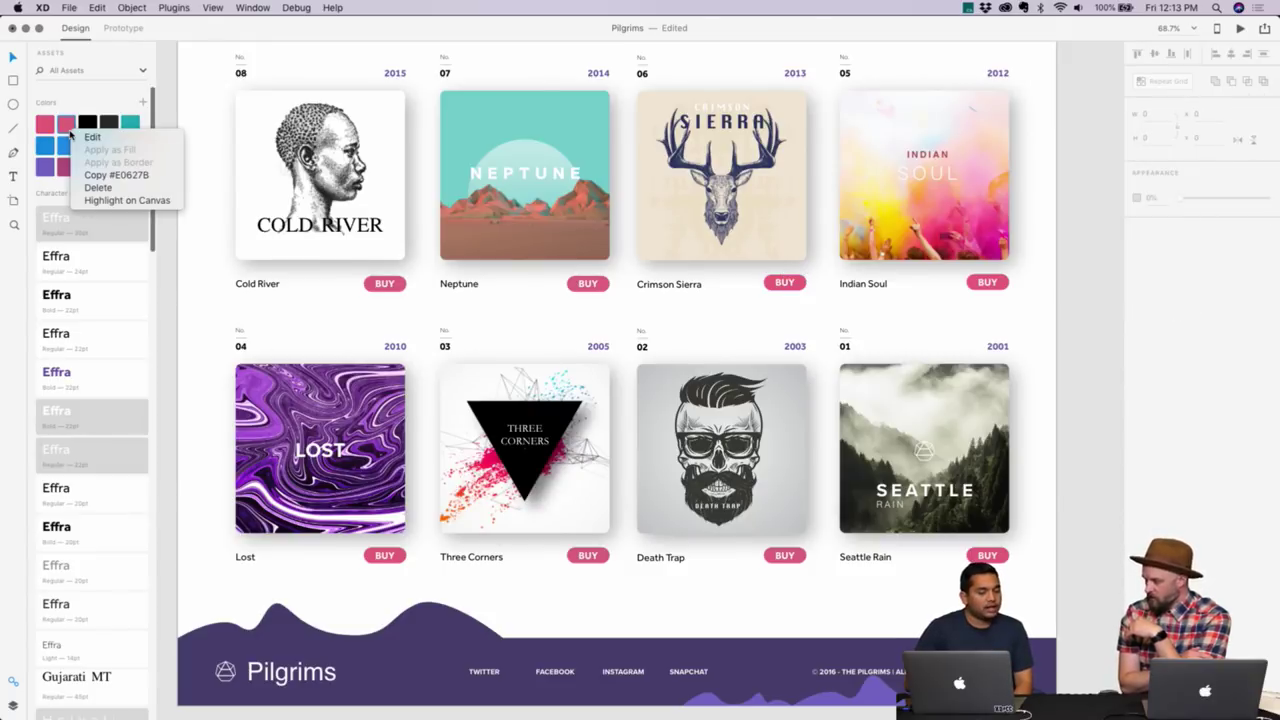
left_click(94, 177)
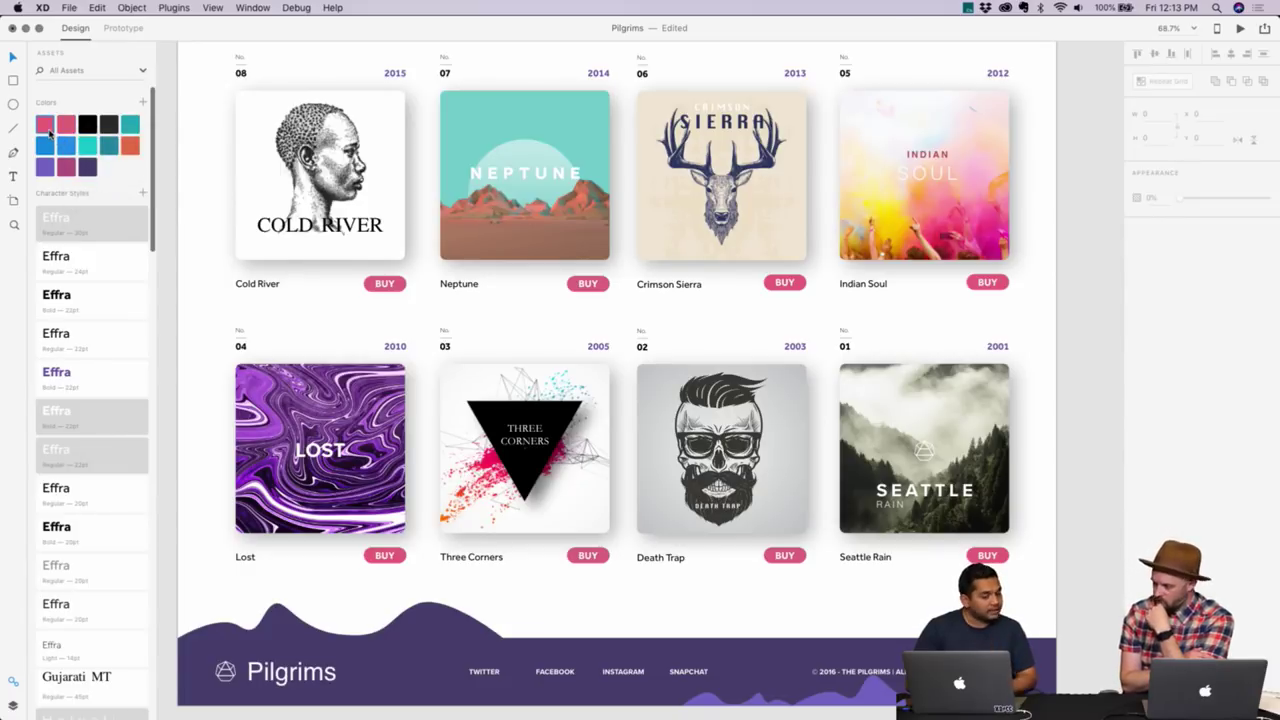
right_click(49, 133)
left_click(72, 139)
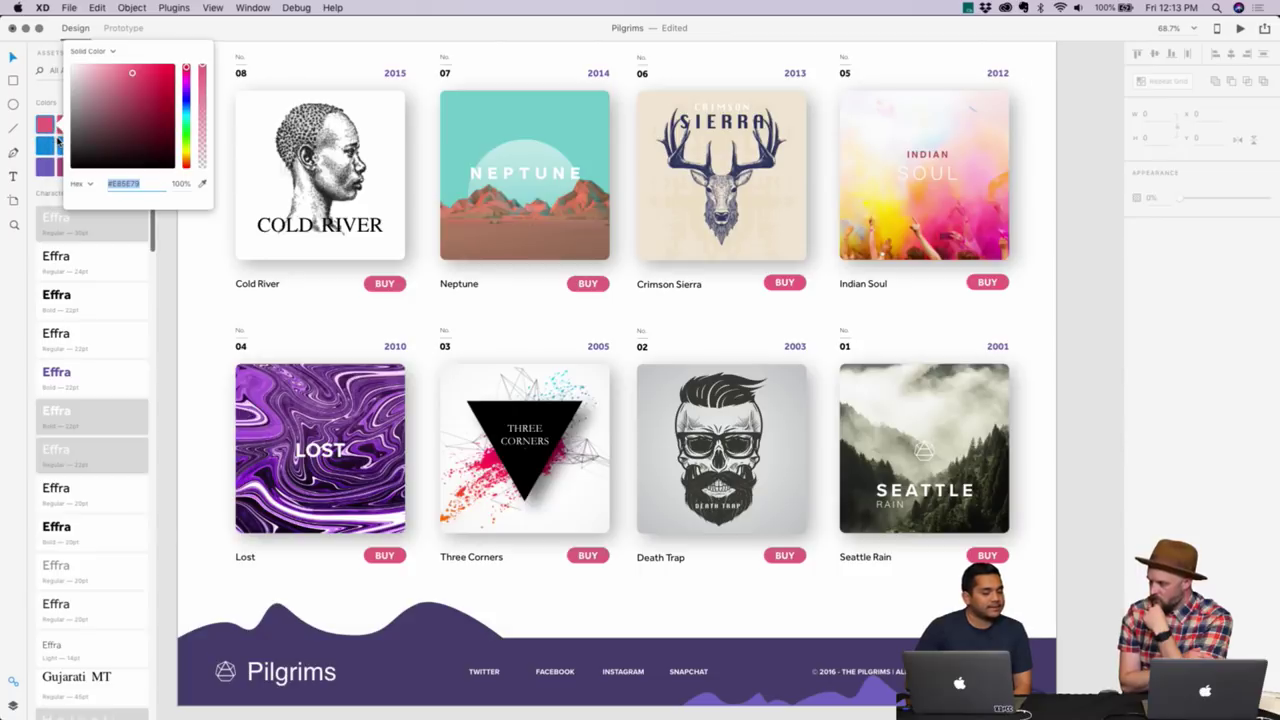
key("super+v")
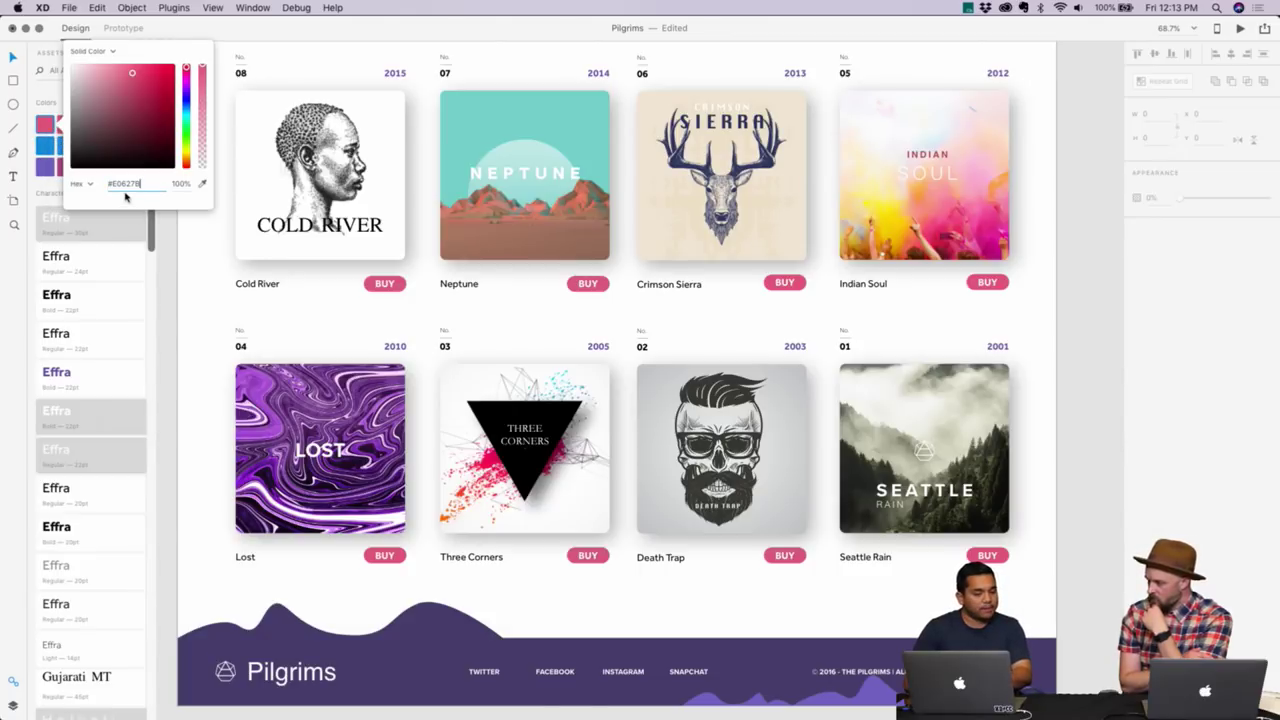
key("Return")
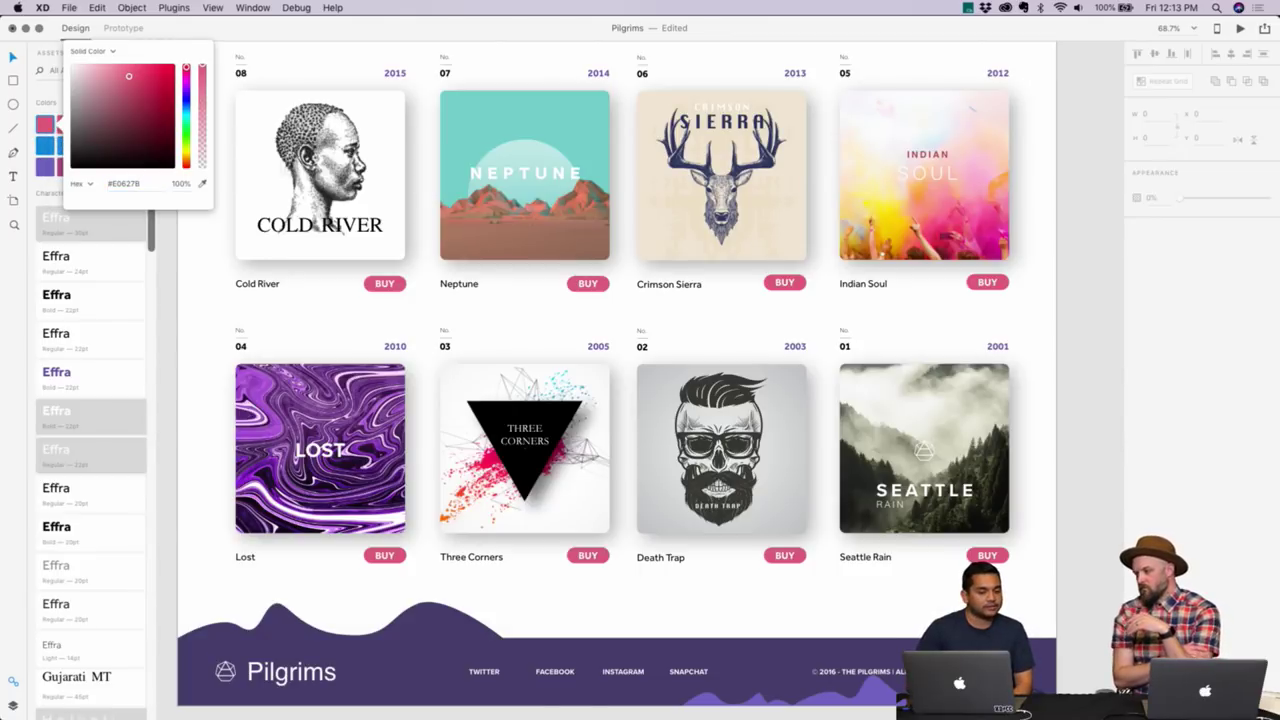
left_click(173, 267)
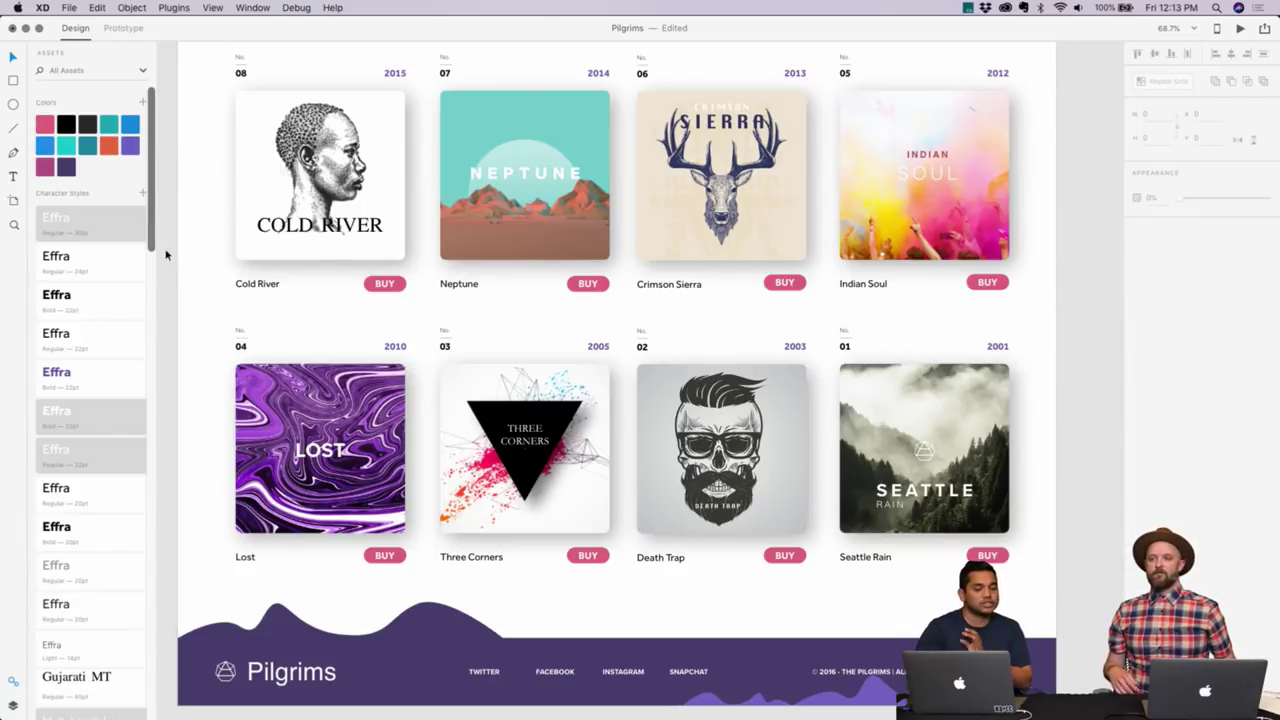
right_click(50, 130)
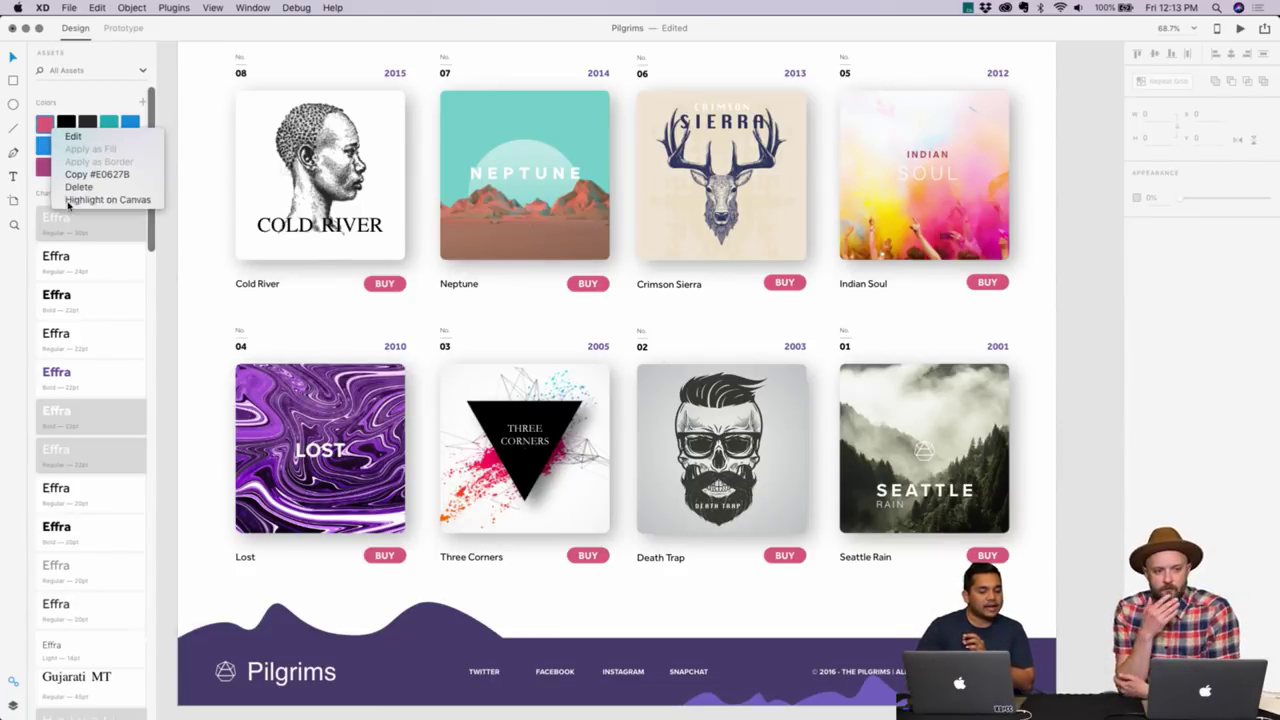
left_click(105, 199)
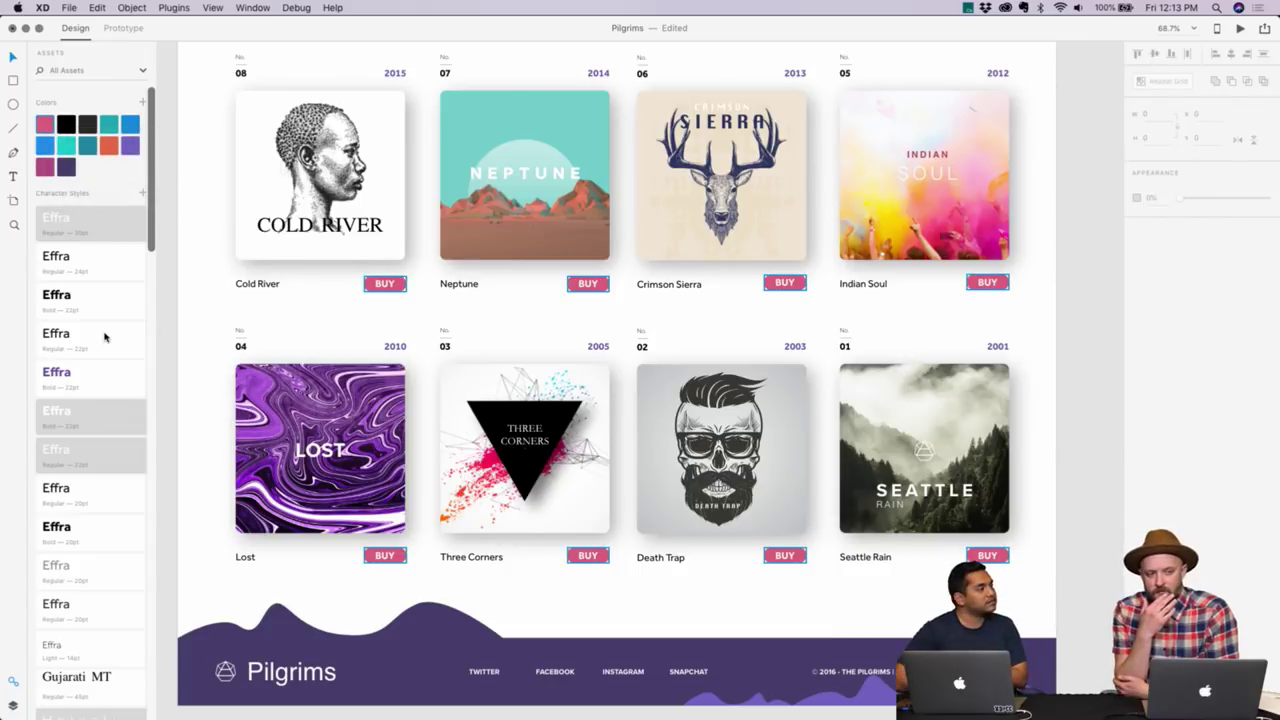
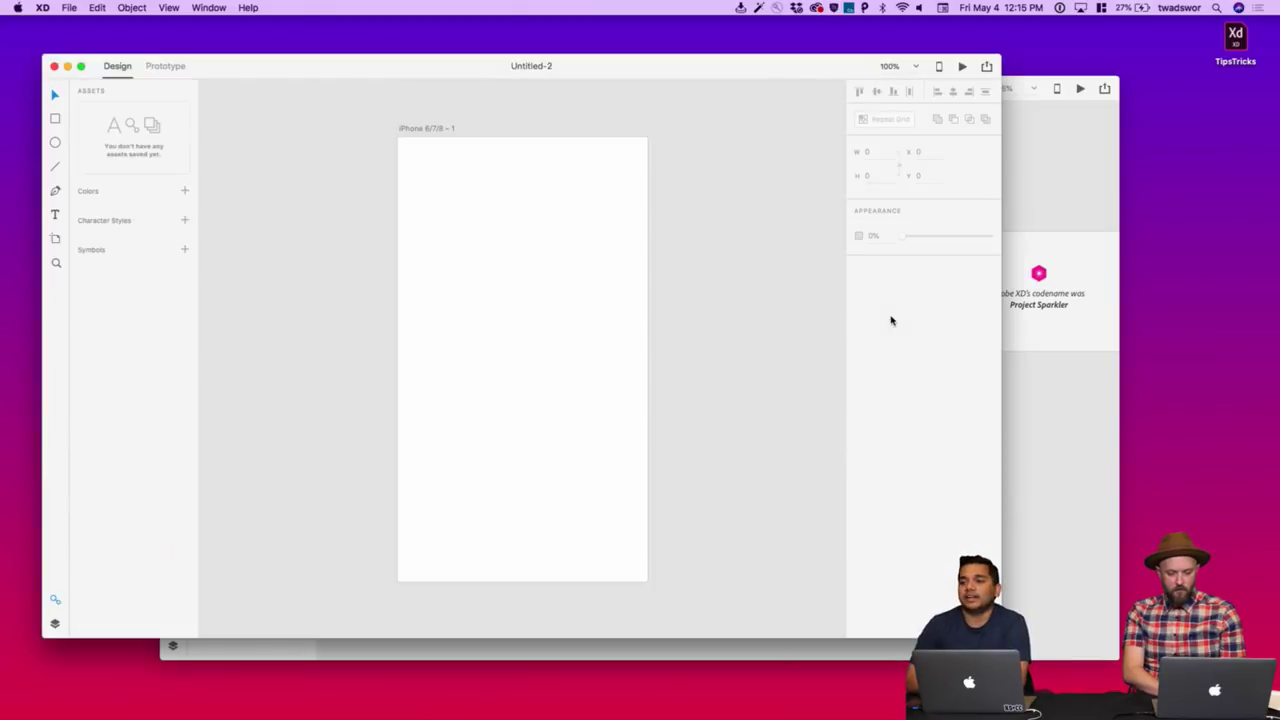
- Minimize the Wires - Mobile - Edit document and arrange the blank Untitled-2 document near the avatars folder window
left_click_drag(689, 77, 680, 48)
key("ctrl+Up")
left_click(677, 49)
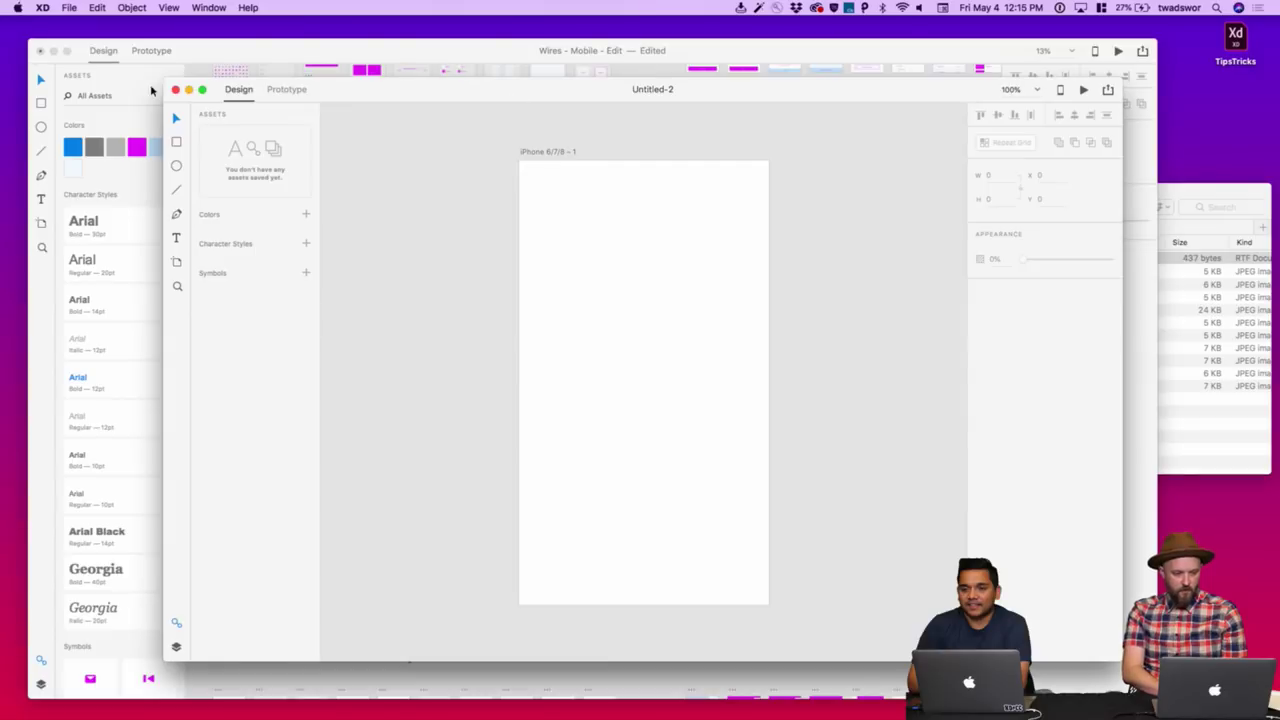
left_click(52, 50)
left_click_drag(668, 97, 615, 94)
left_click(1168, 198)
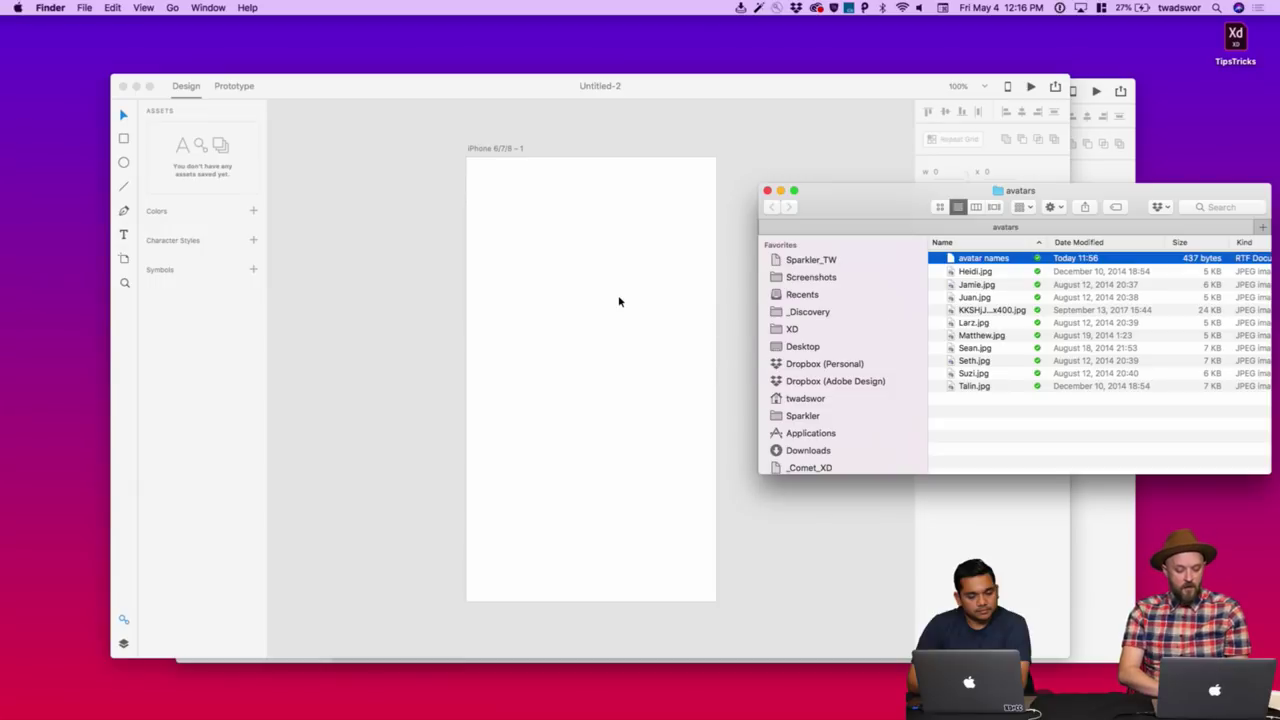
key("Down")
- Draw a circle about 53 px in diameter near the upper left of the blank iPhone 6/7/8 artboard in Untitled-2
left_click(529, 243)
key("e")
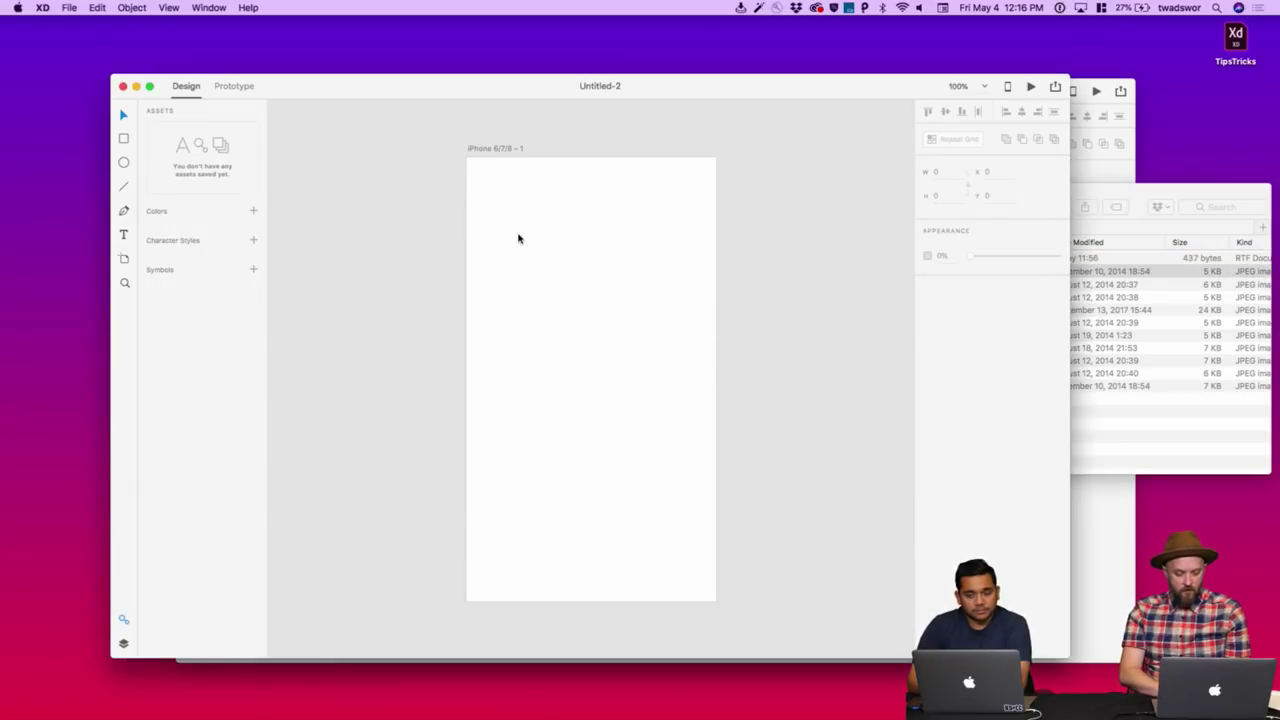
mouse_move(508, 229)
left_mouse_down()
mouse_move(551, 266)
mouse_move(503, 226)
left_mouse_up()
key("Escape")
key("Escape")
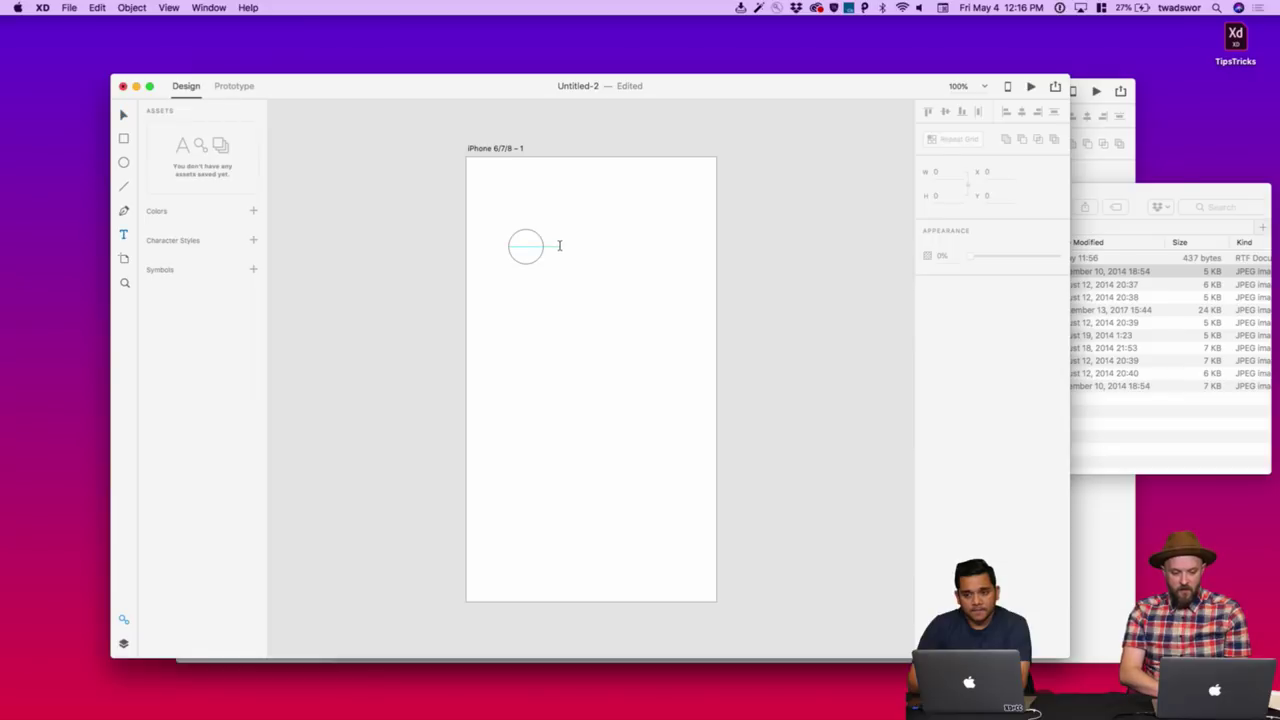
- Add the text "Friend's Name" beside the circle, vertically centred on it, and select both objects
key("t")
left_click(560, 245)
type("Friend")
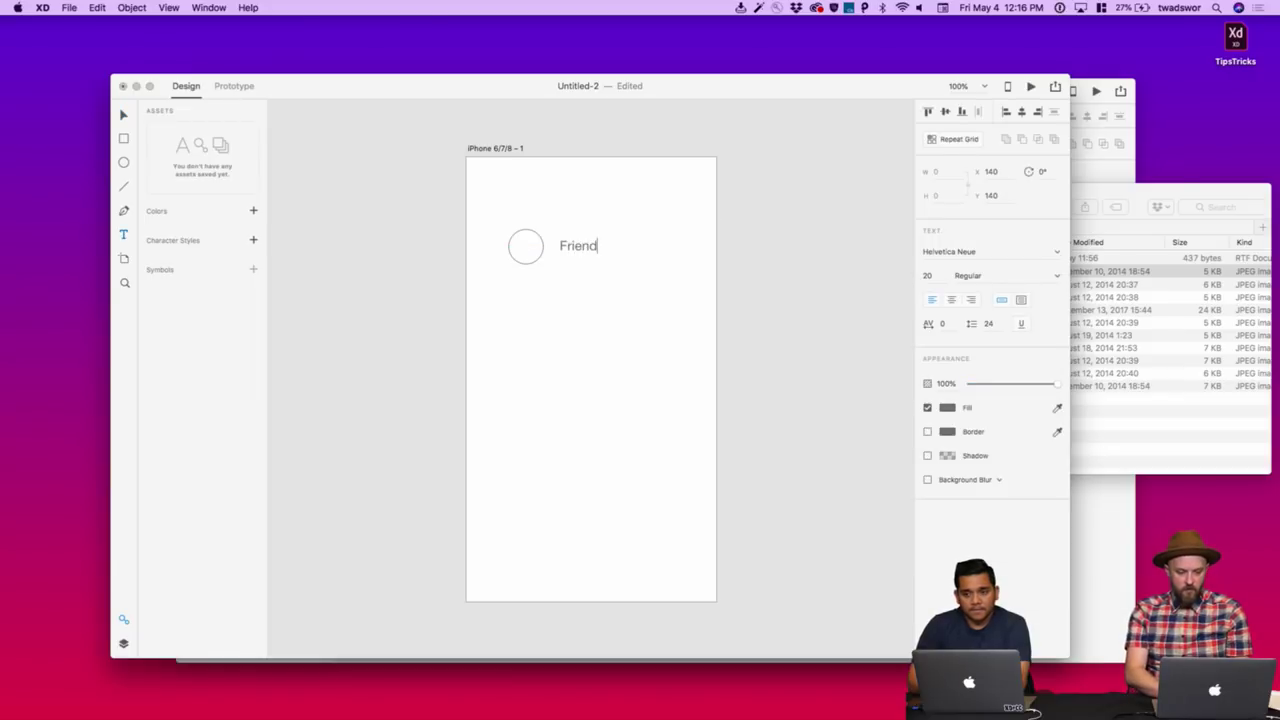
type("'s Name")
key("Escape")
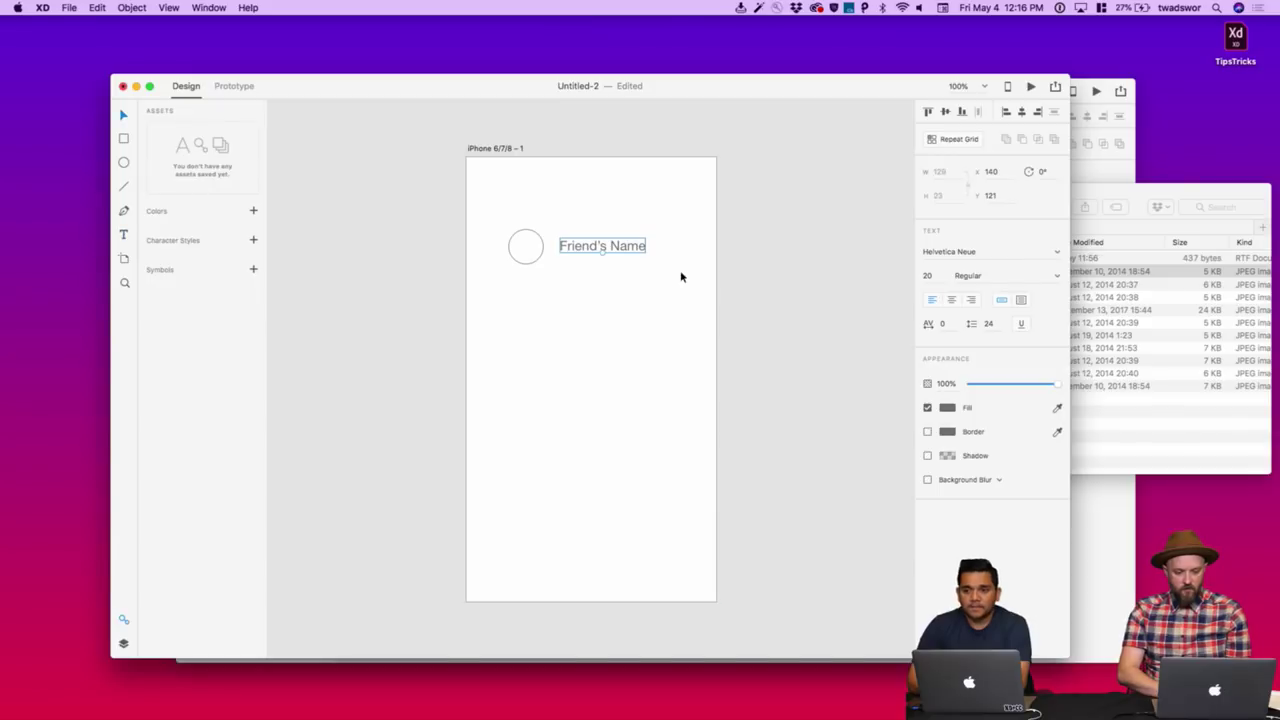
left_click_drag(626, 294, 532, 242)
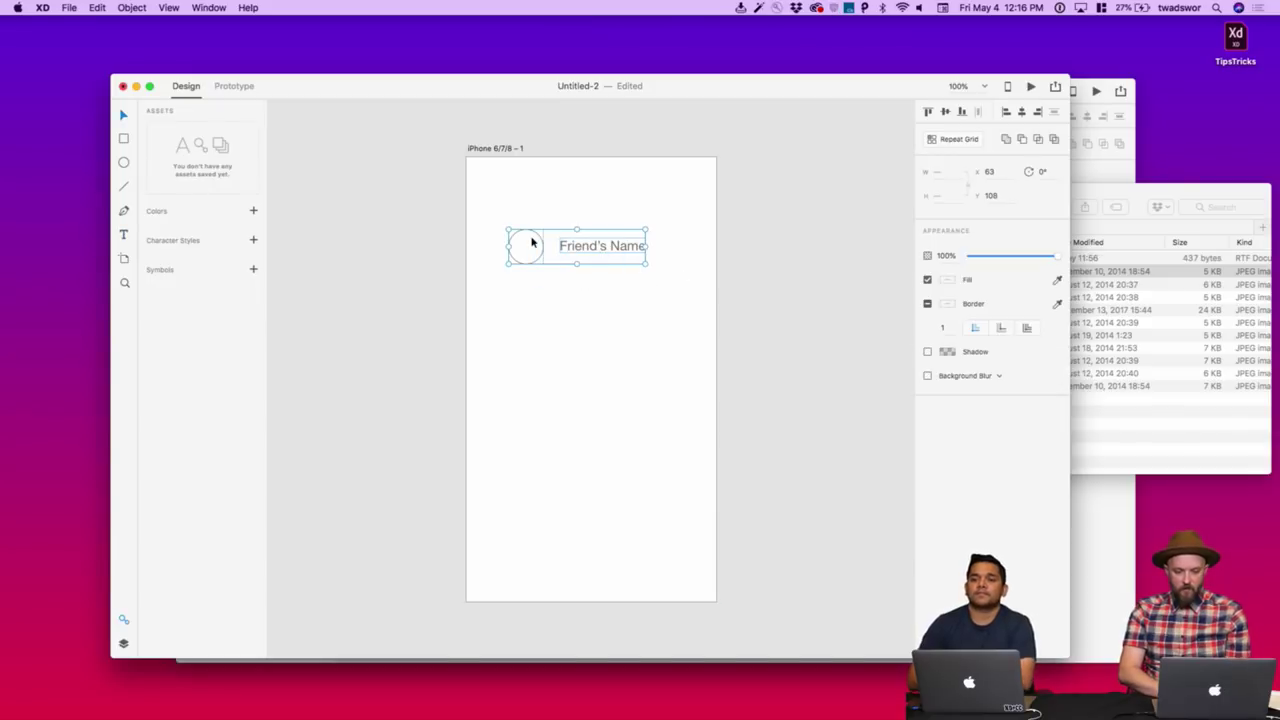
- Try duplicating the circle and name row into two evenly spaced copies below it, and undo the copies
left_click(959, 139)
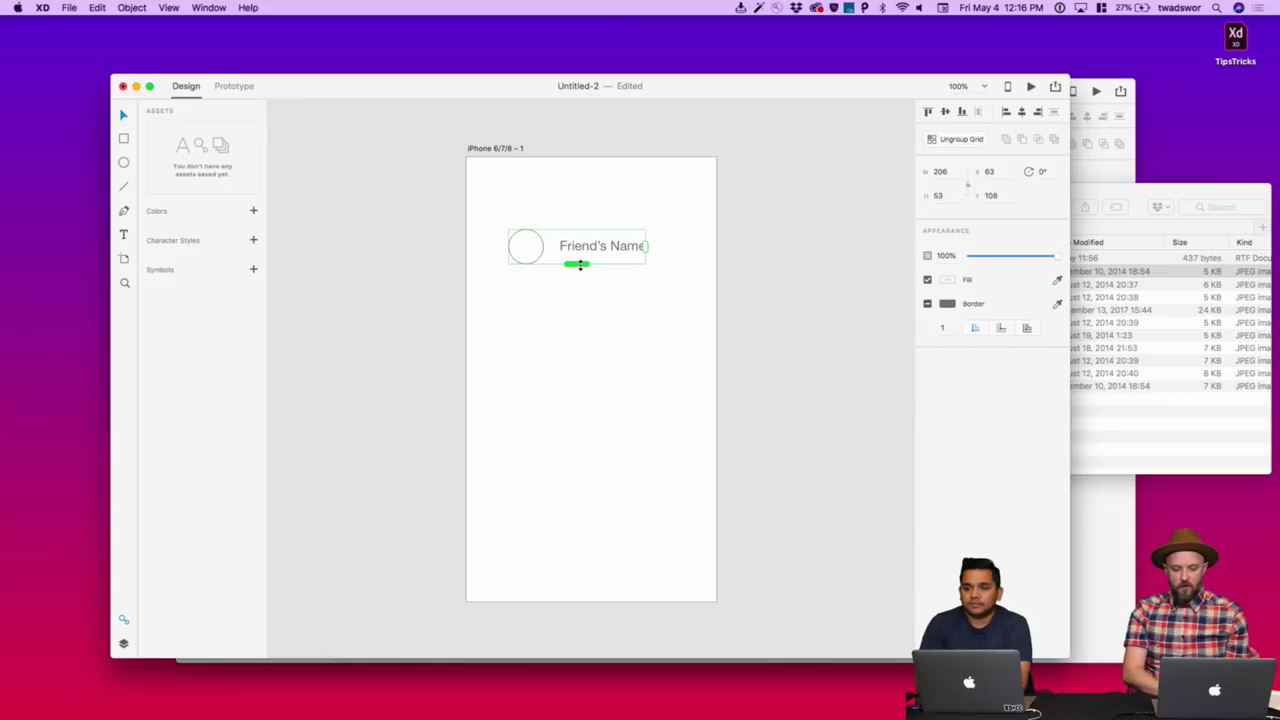
key("super+z")
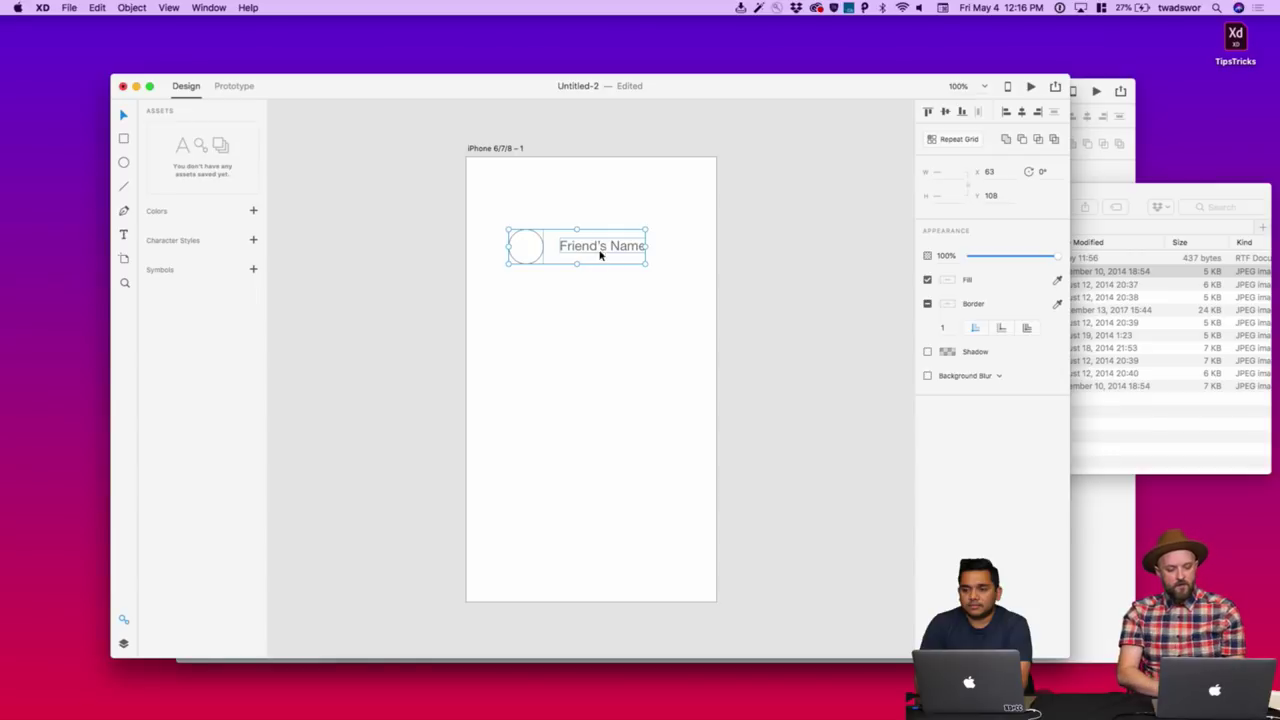
key("alt")
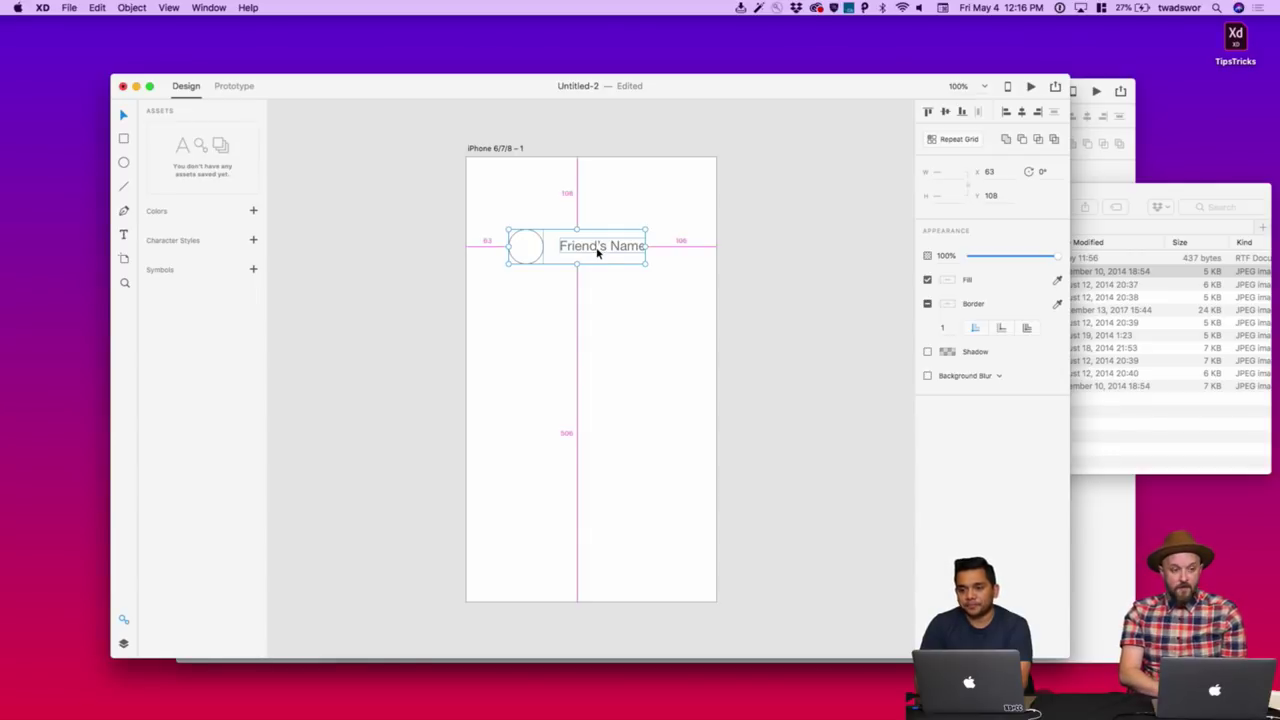
left_click_drag(597, 252, 600, 345)
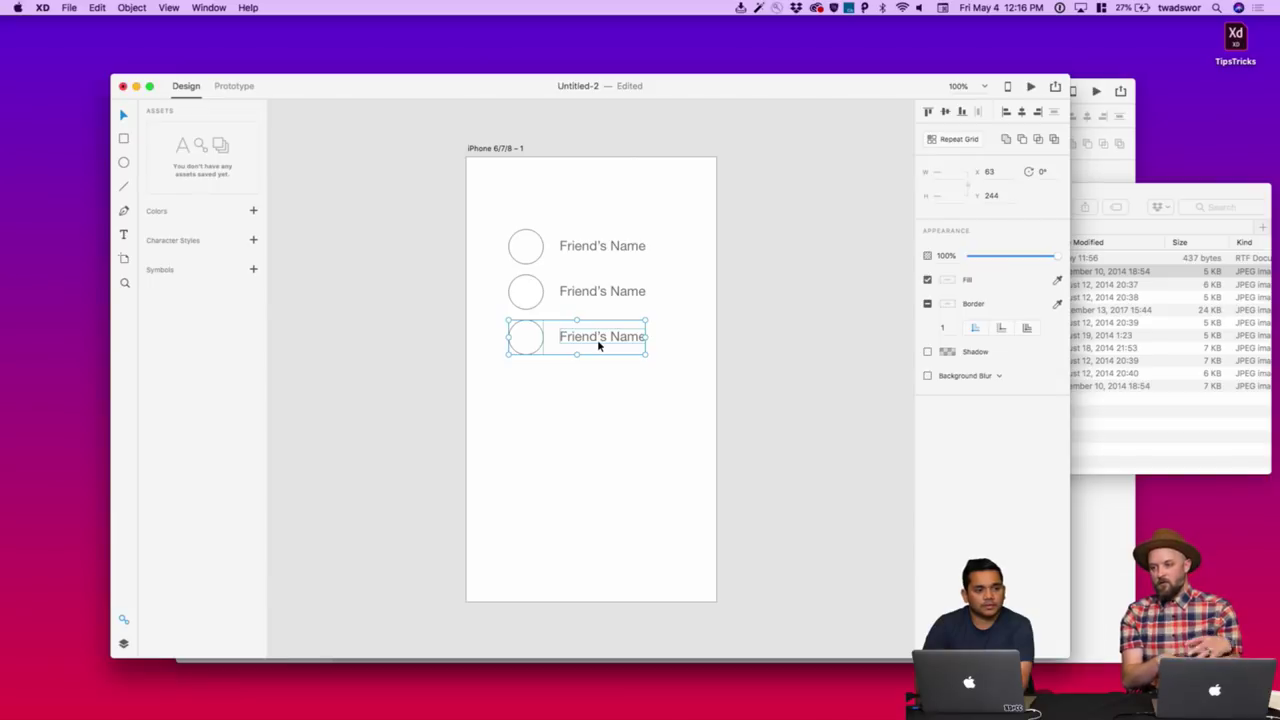
key("super+z")
key("super+z")
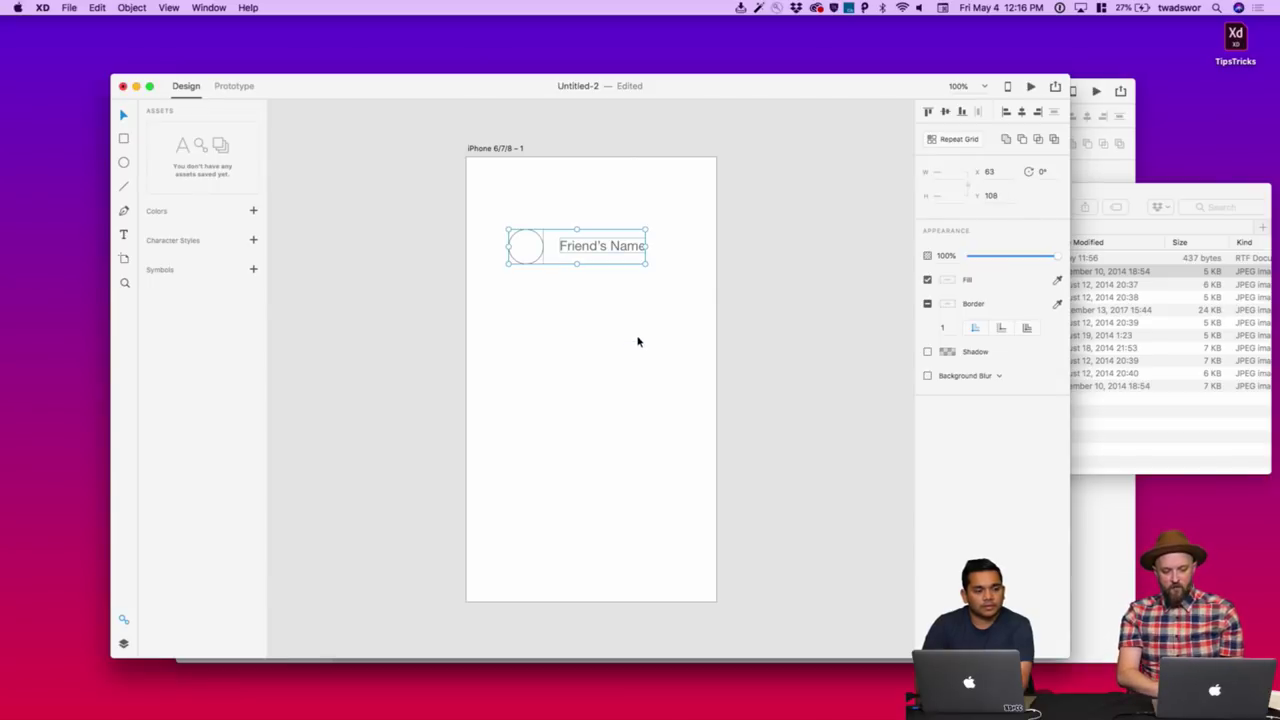
- Turn the circle and name row into a repeat grid of six rows and move its name text closer to the circles, to X 136
left_click(938, 141)
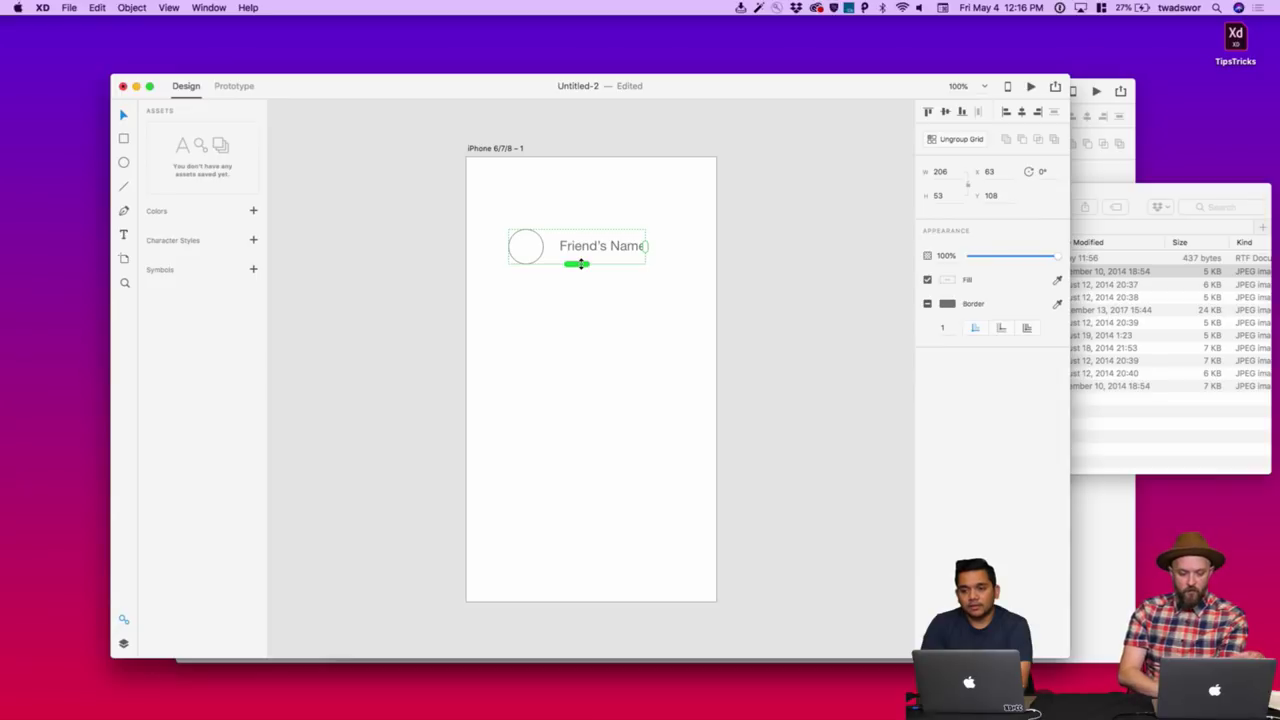
left_click_drag(581, 264, 592, 516)
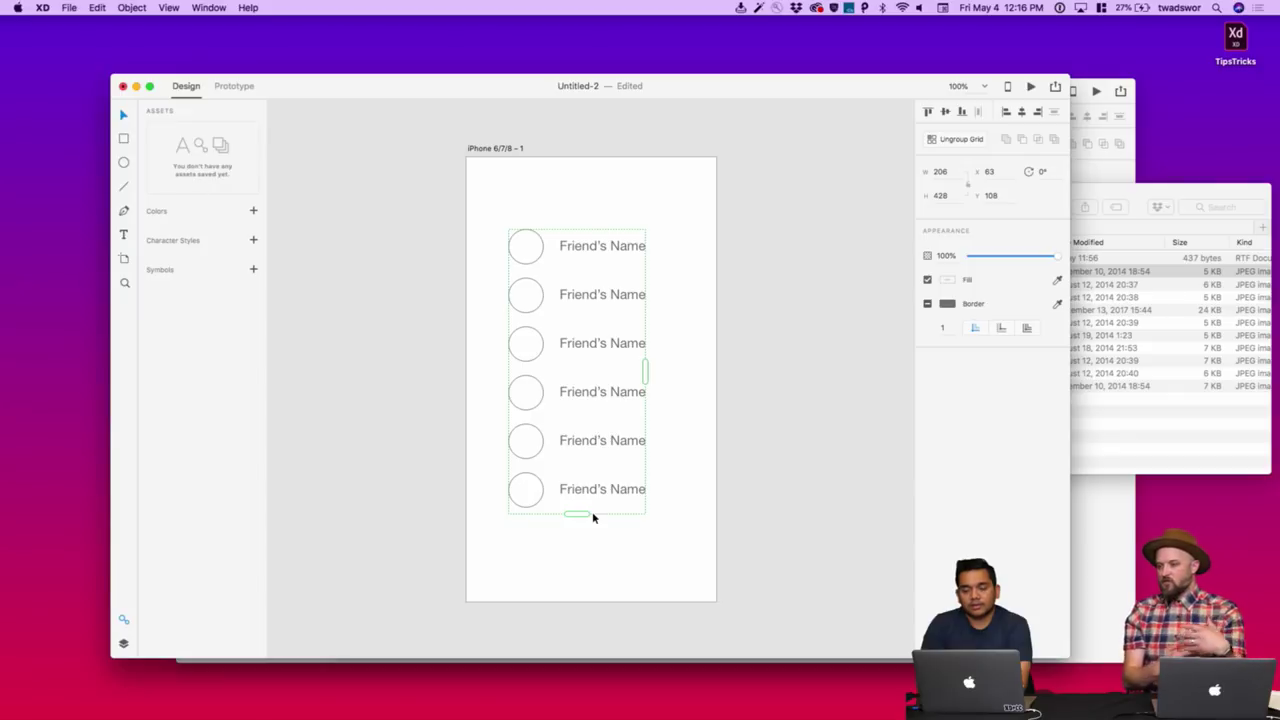
double_click(596, 246)
left_click_drag(596, 246, 598, 249)
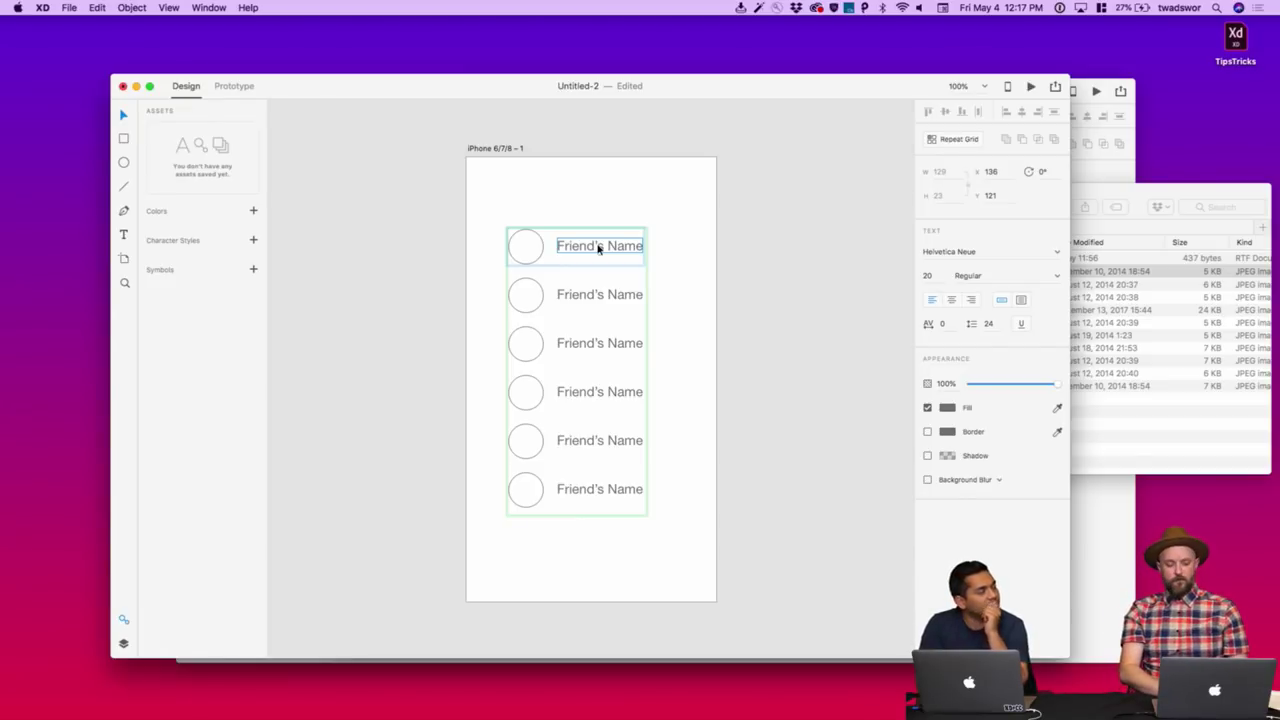
- Try widening the first circle inside the repeat grid, and undo the resize
key("Escape")
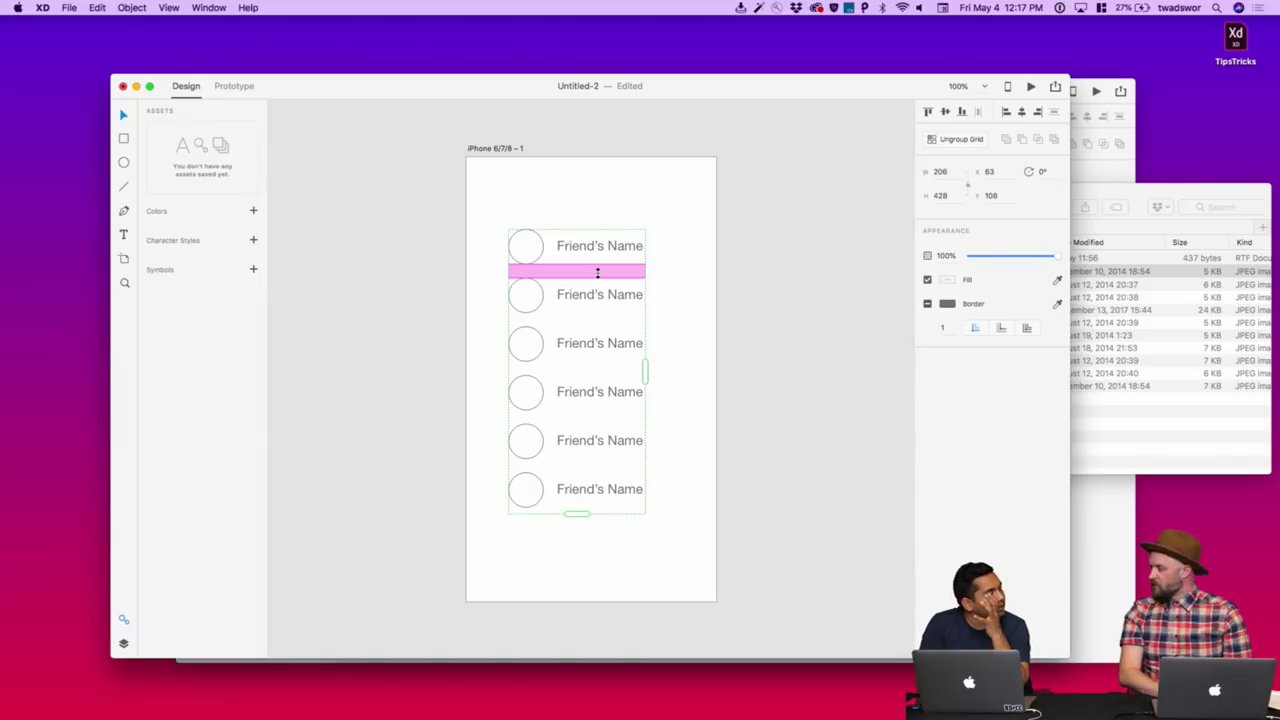
double_click(537, 257)
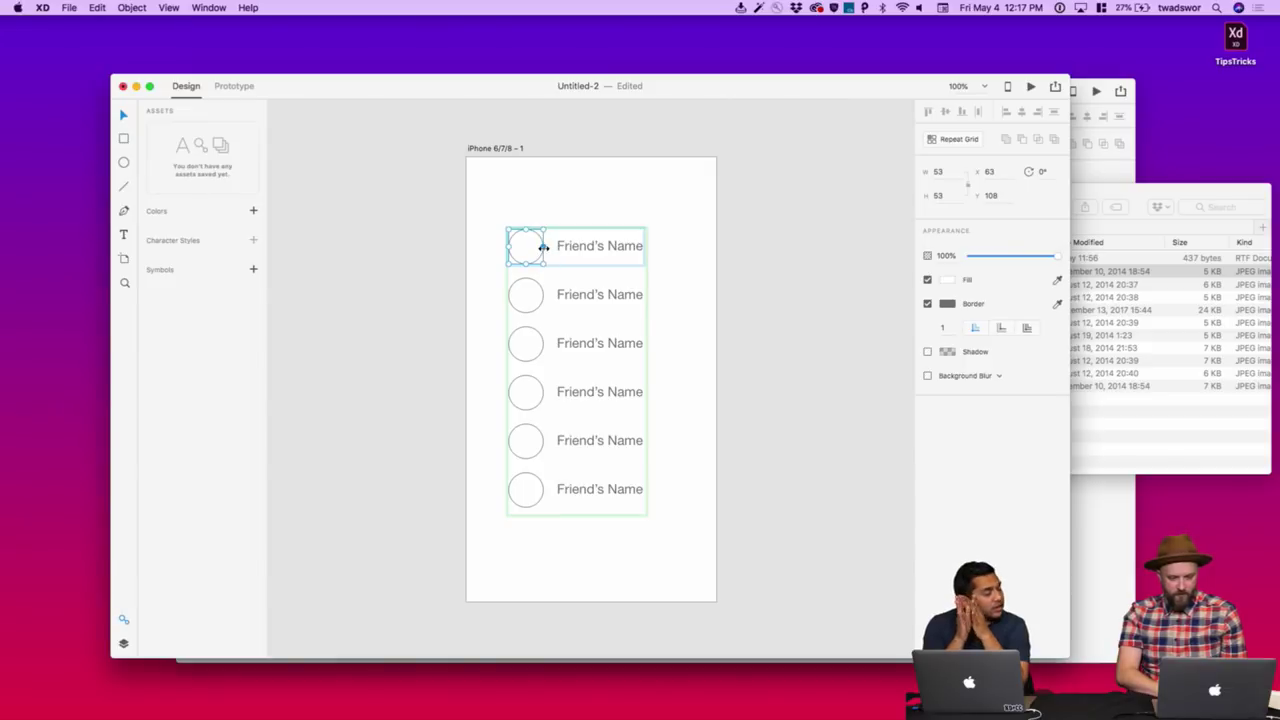
left_click_drag(544, 247, 551, 248)
key("super+z")
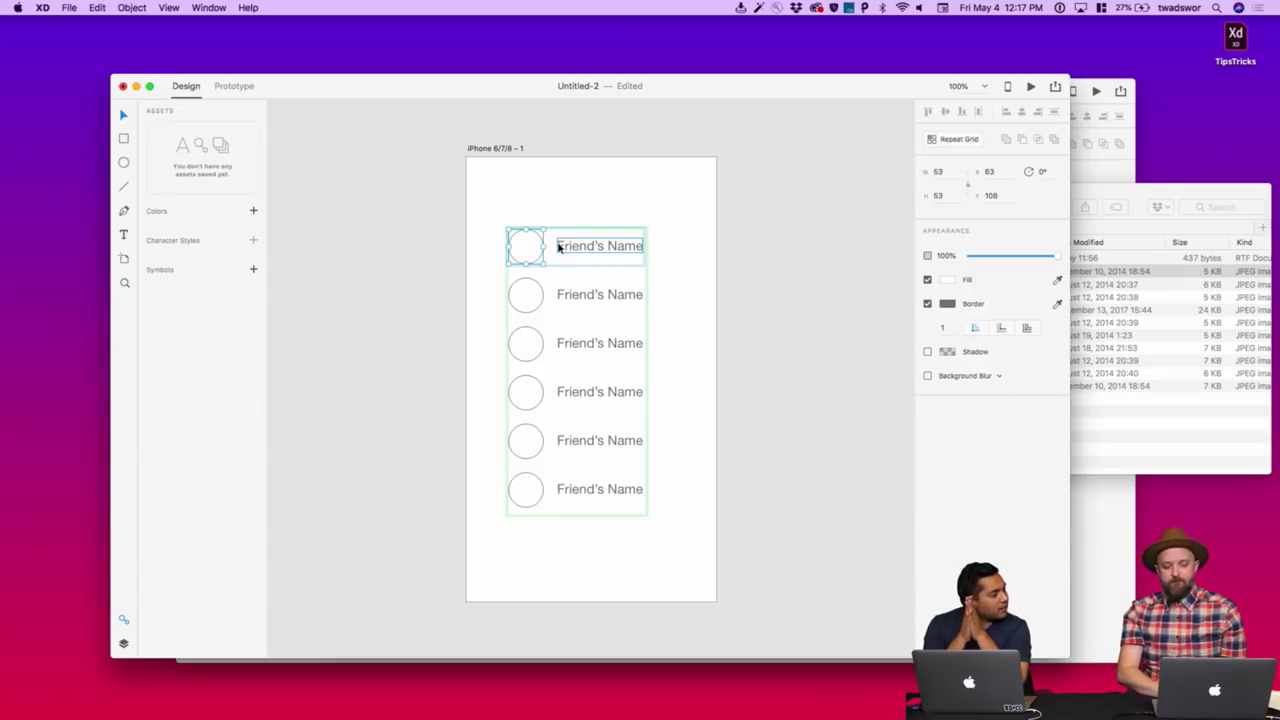
- Try setting the repeat grid's name text to the Comic Sans MS font, and undo the font change
left_click(570, 248)
left_click(1023, 251)
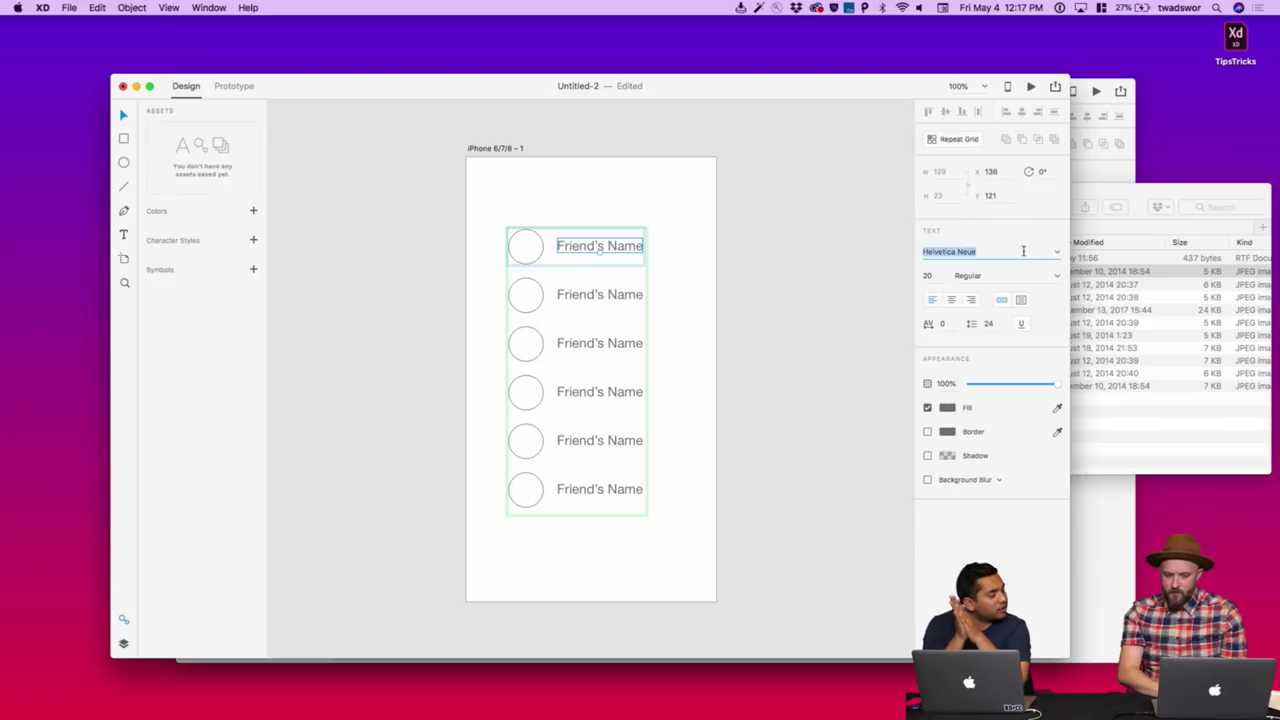
type("Comic Sans MS")
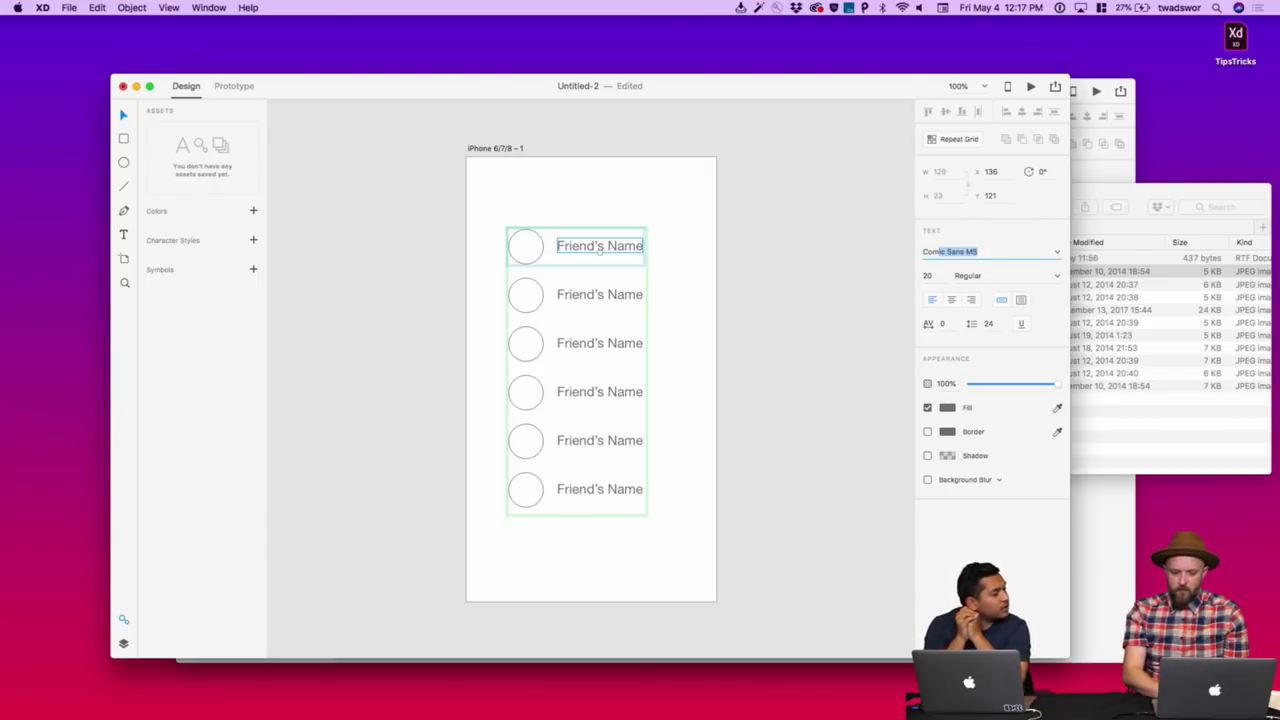
key("Return")
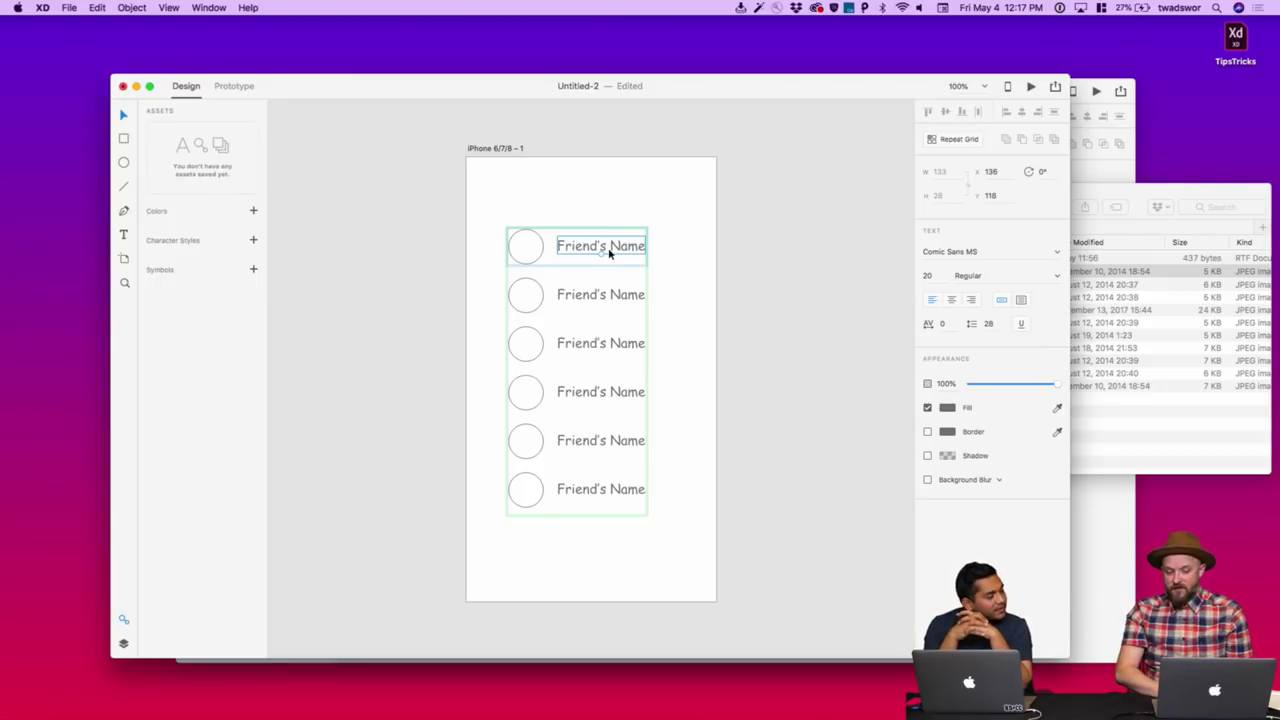
key("super+z")
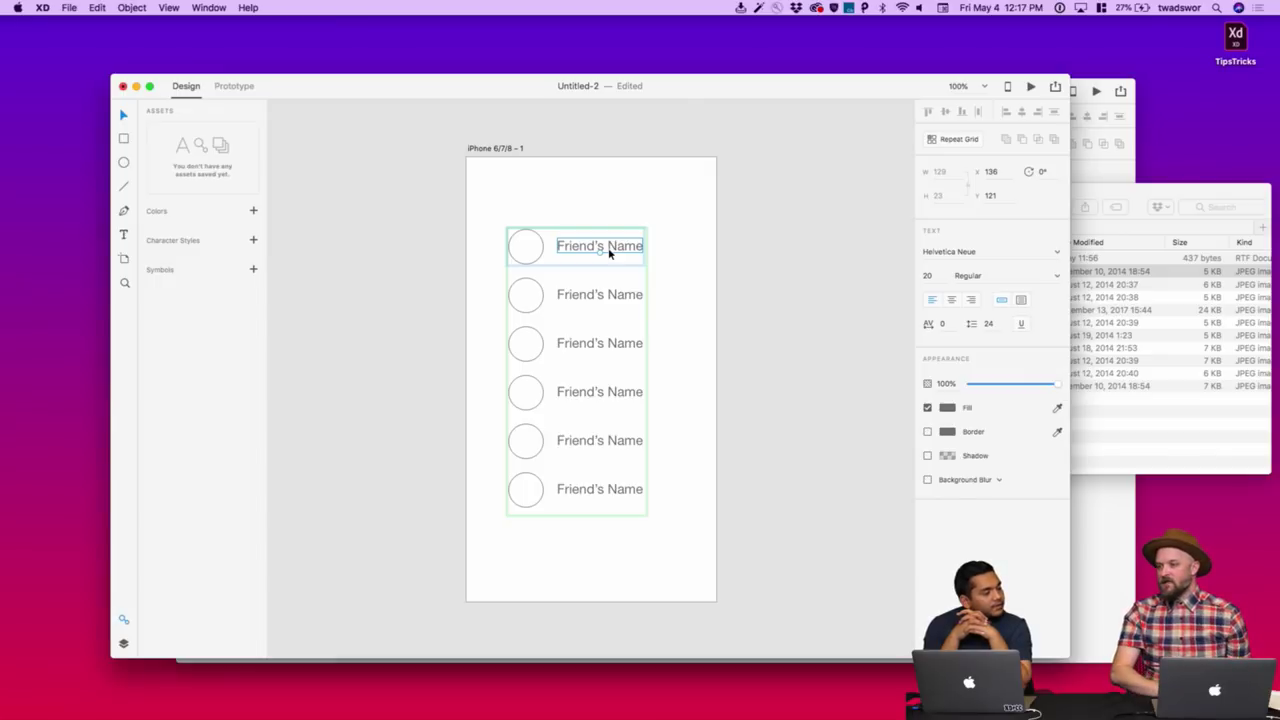
left_click(1076, 418)
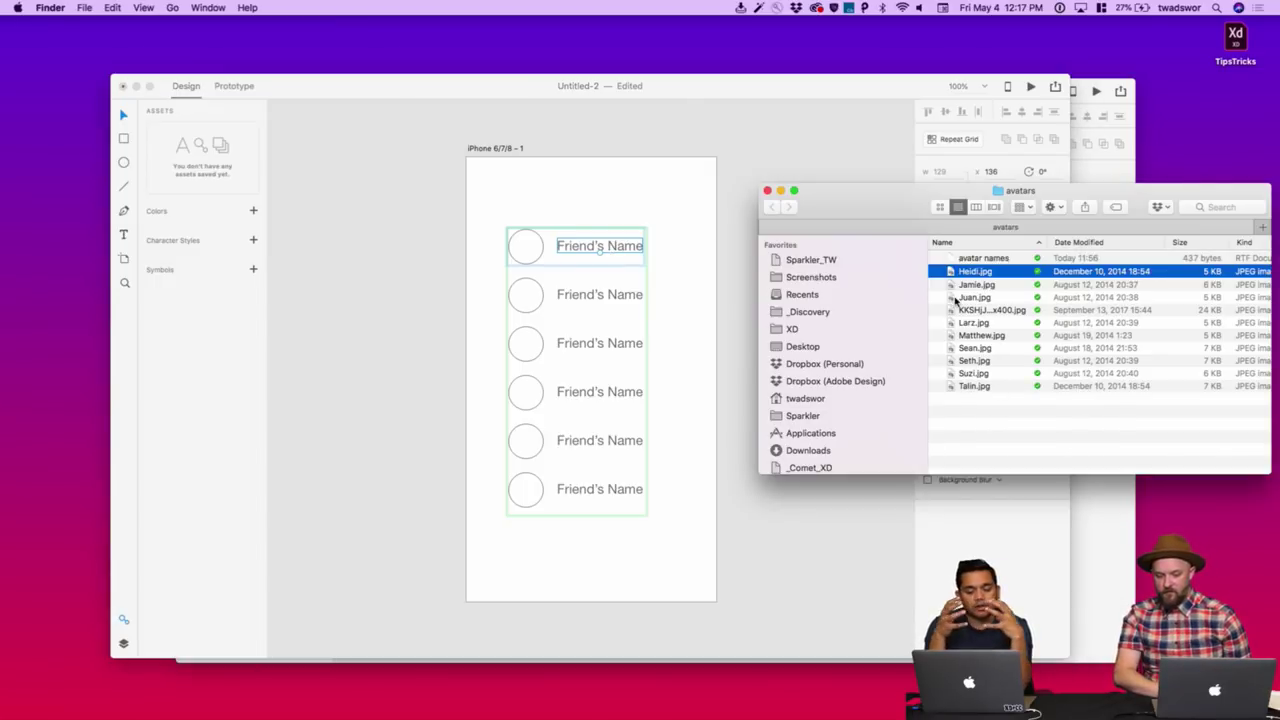
left_click(755, 144)
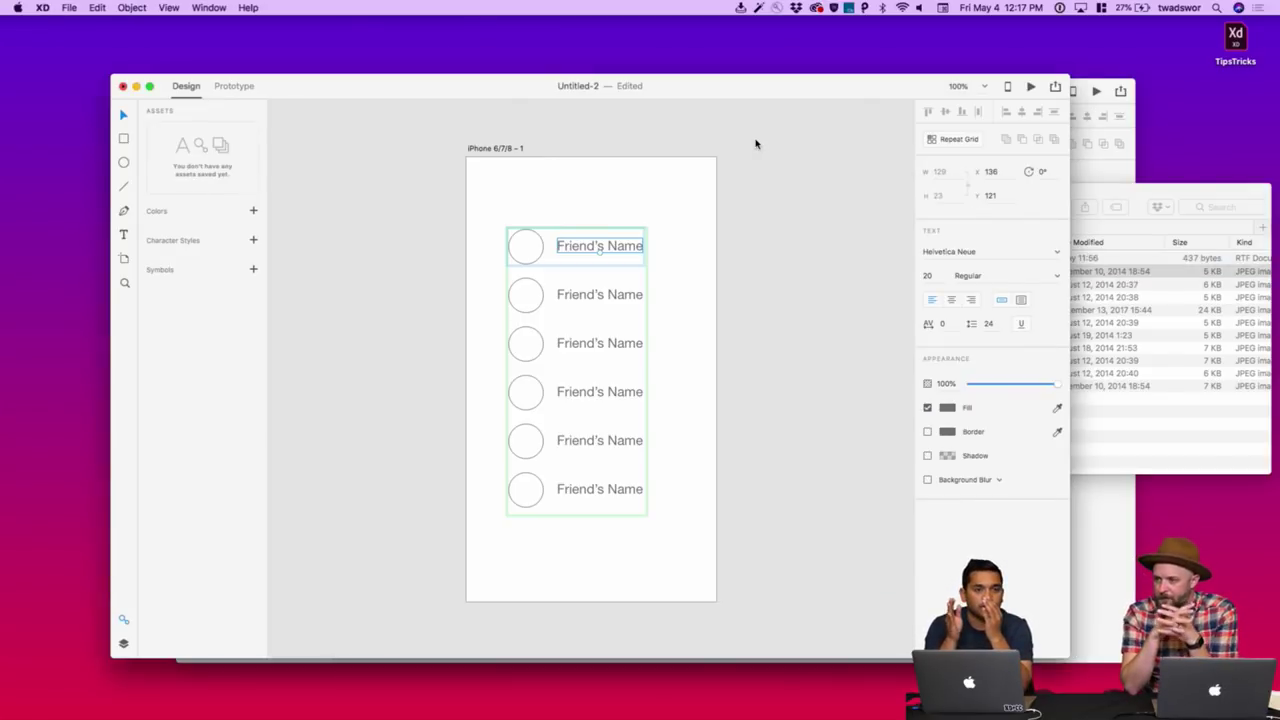
- Tighten the repeat grid's row spacing slightly and move the whole grid to X 33, Y 104
left_click(606, 263)
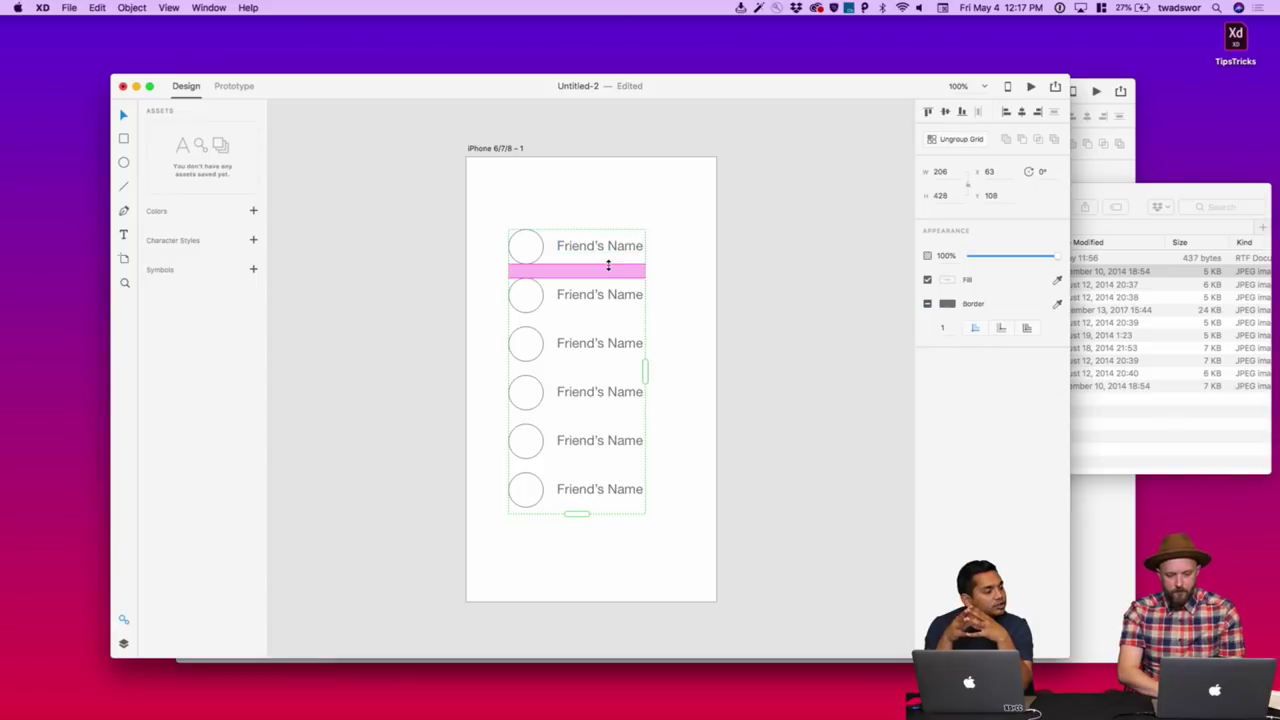
mouse_move(606, 263)
left_mouse_down()
mouse_move(607, 280)
mouse_move(607, 266)
left_mouse_up()
left_click_drag(531, 251, 513, 251)
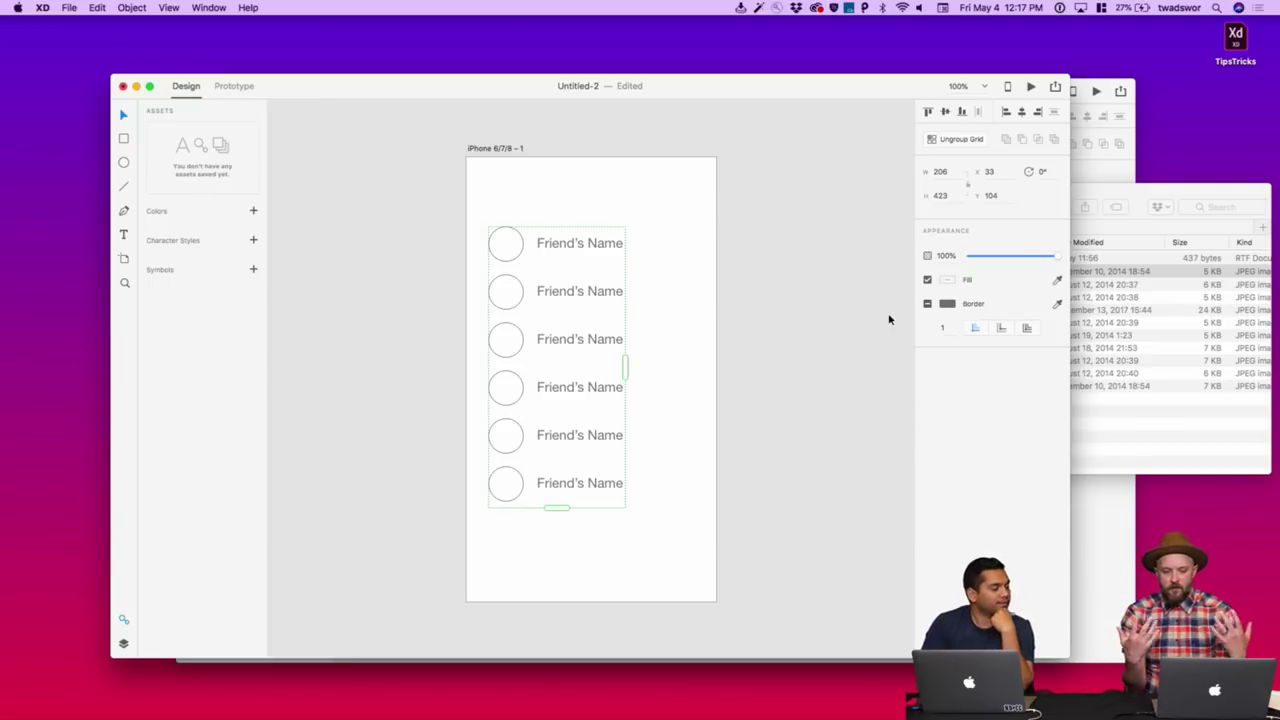
- Replace the placeholder text in the grid's first two rows with a different friend's first name in each
double_click(609, 243)
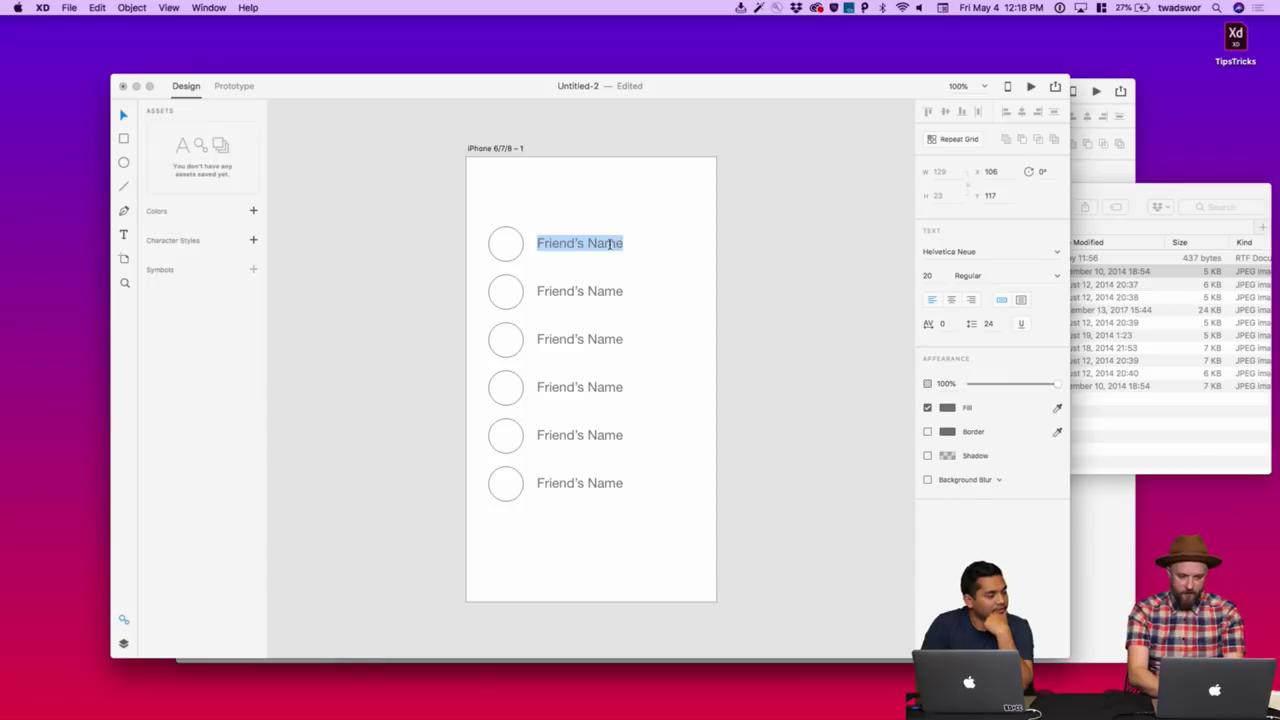
type("Heidi")
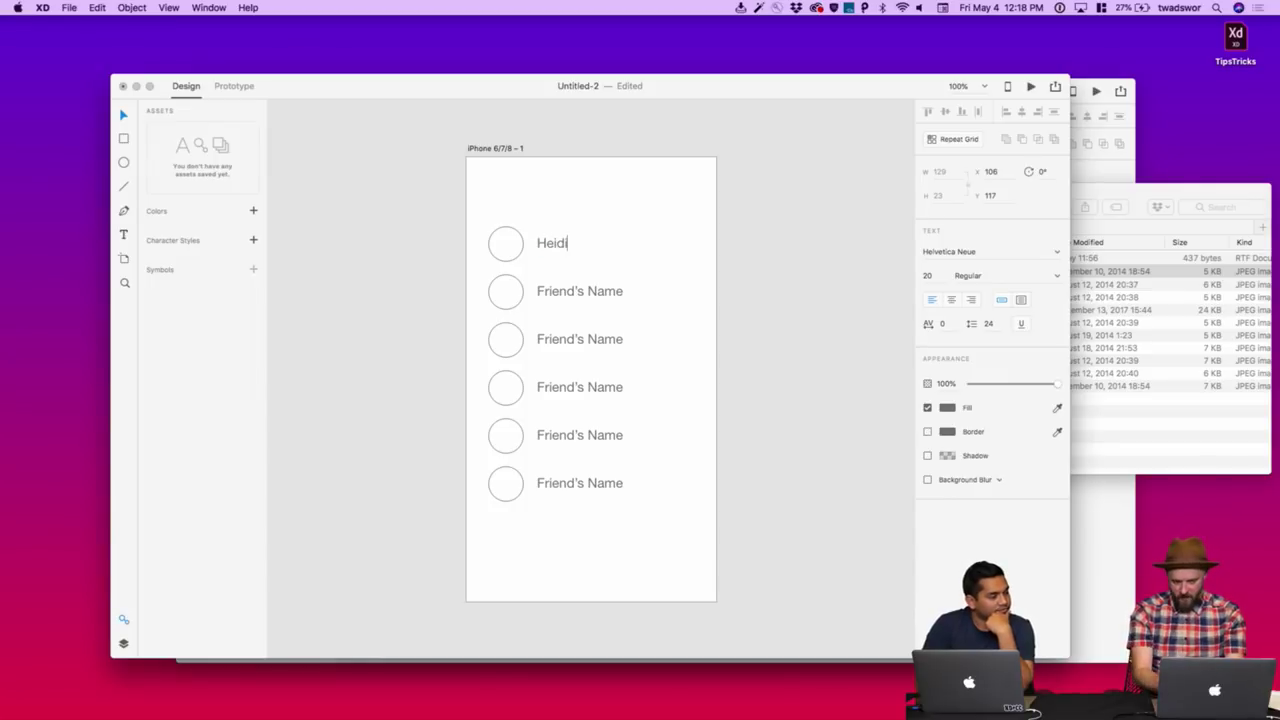
double_click(600, 290)
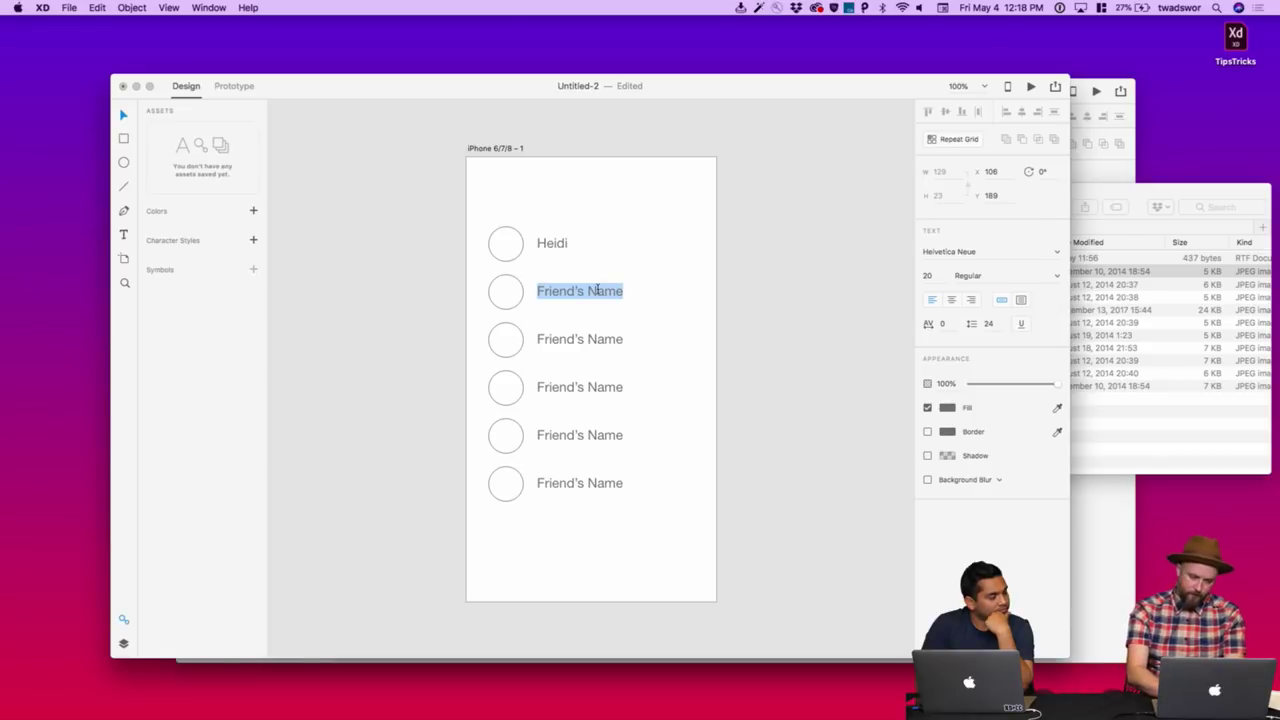
type("Jonathan")
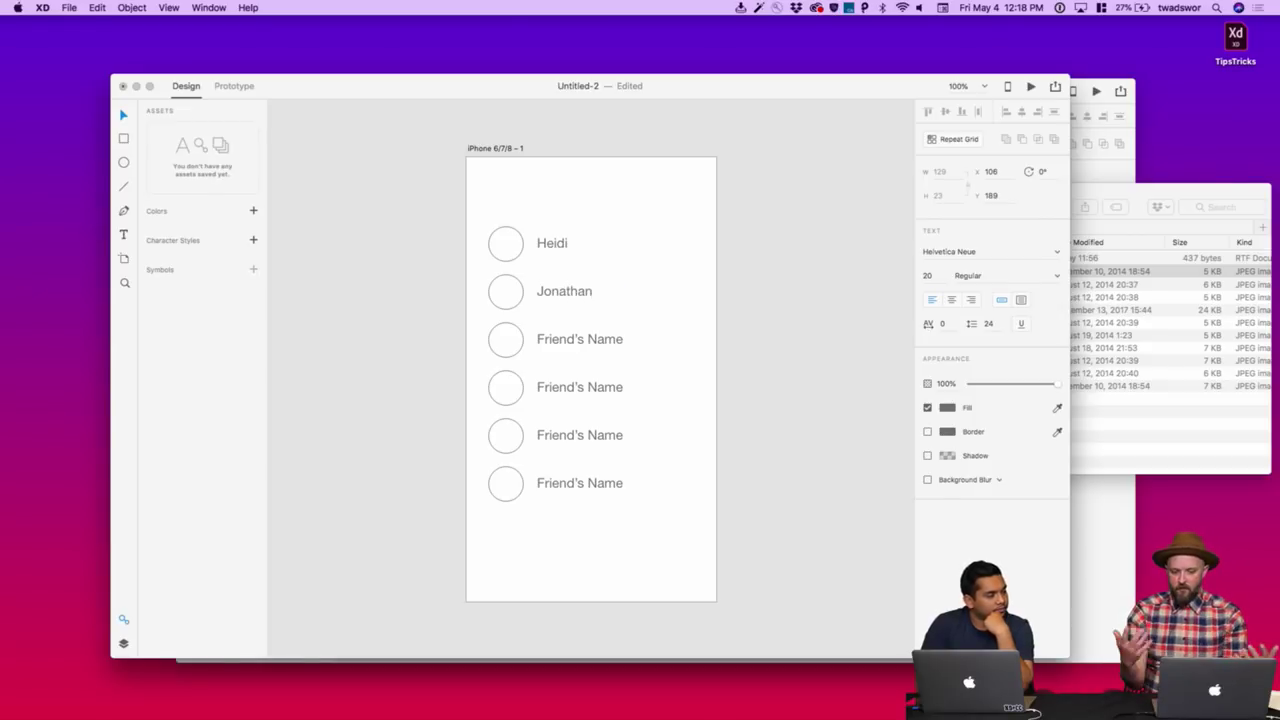
key("Escape")
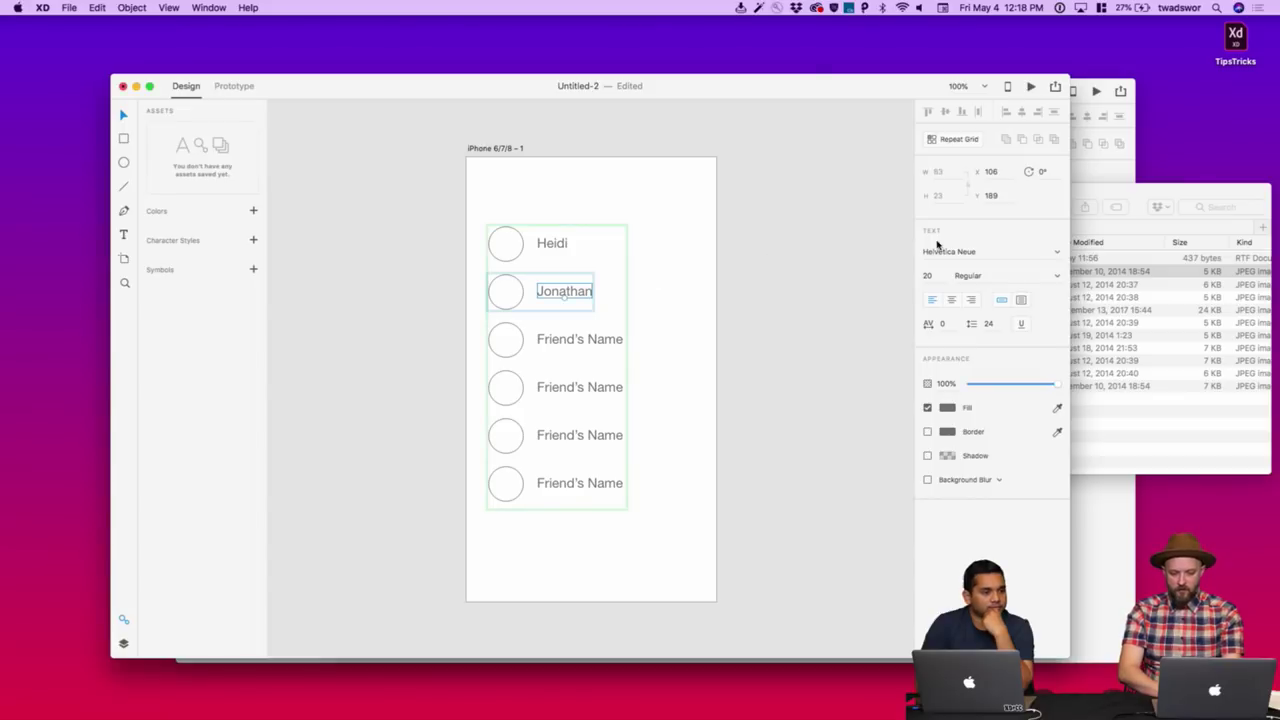
- Try changing the font of the second row's name to Comic Sans MS, and undo it
double_click(948, 251)
left_click(948, 251)
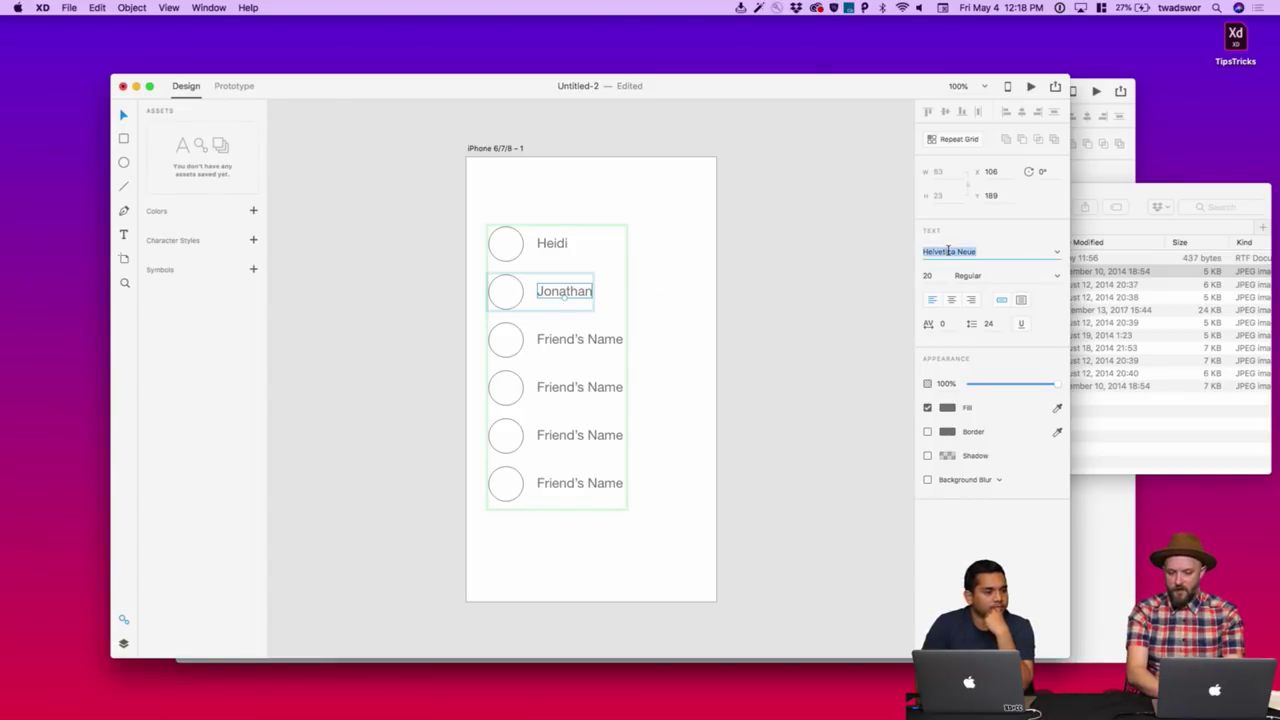
type("Comic Sans MS")
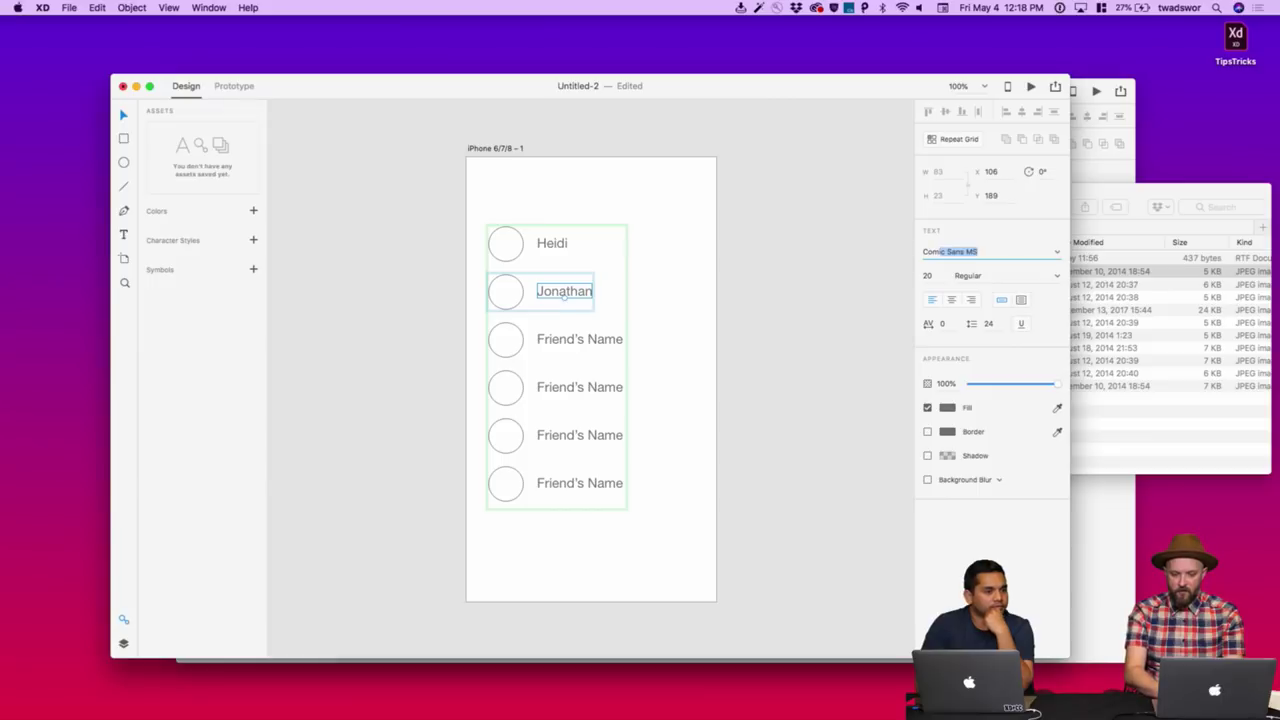
key("Return")
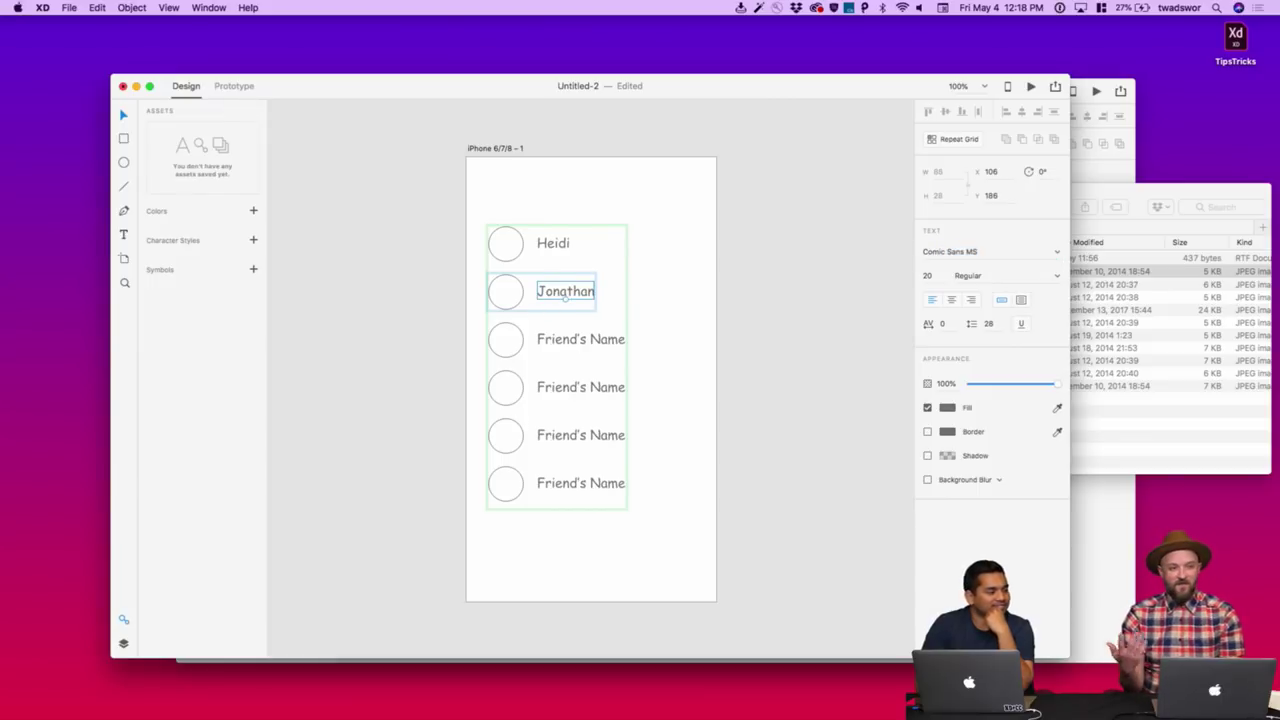
key("super+z")
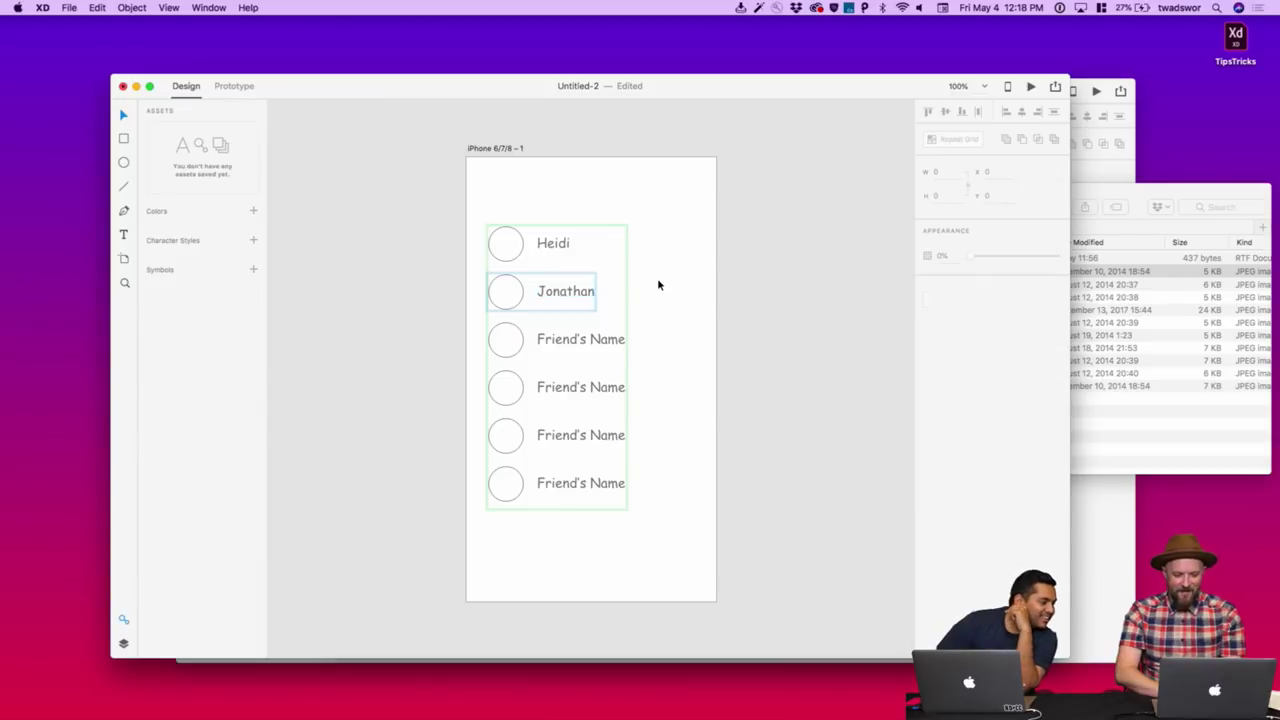
- Switch to Finder and try placing the first avatar JPEG from the avatars folder into the friends list design
left_click(1138, 202)
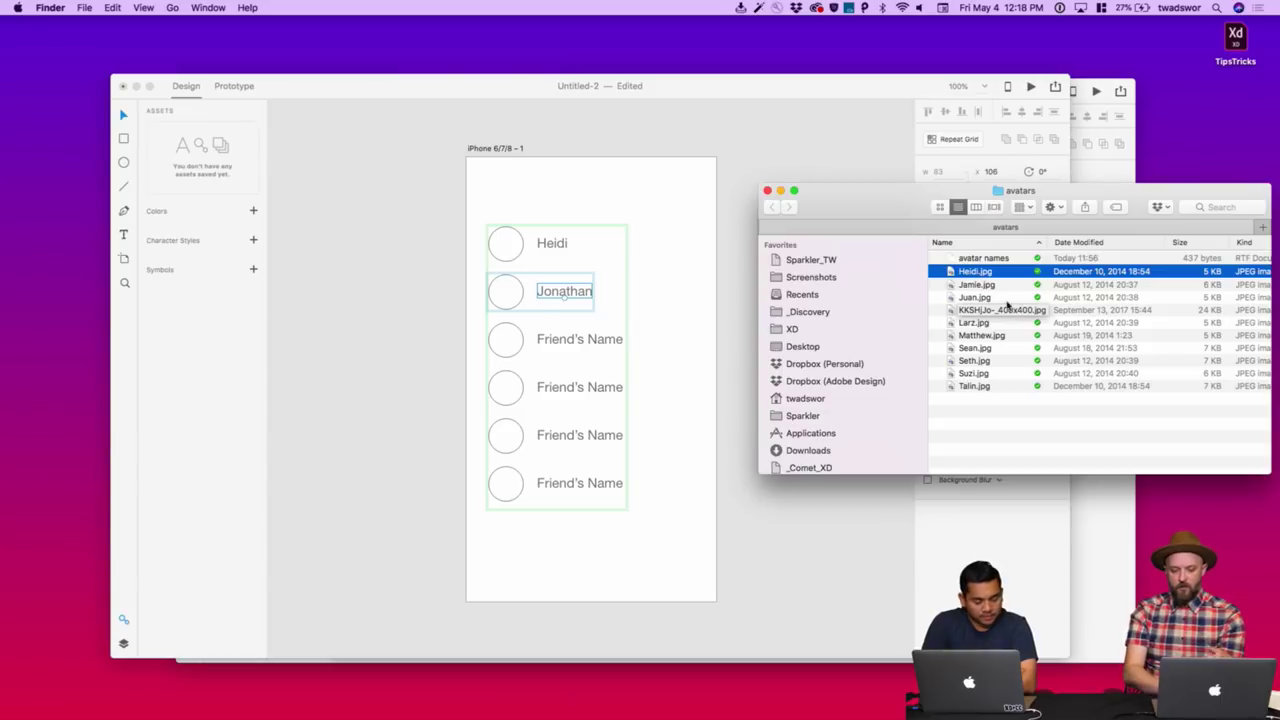
left_click_drag(955, 273, 705, 218)
left_click(1116, 202)
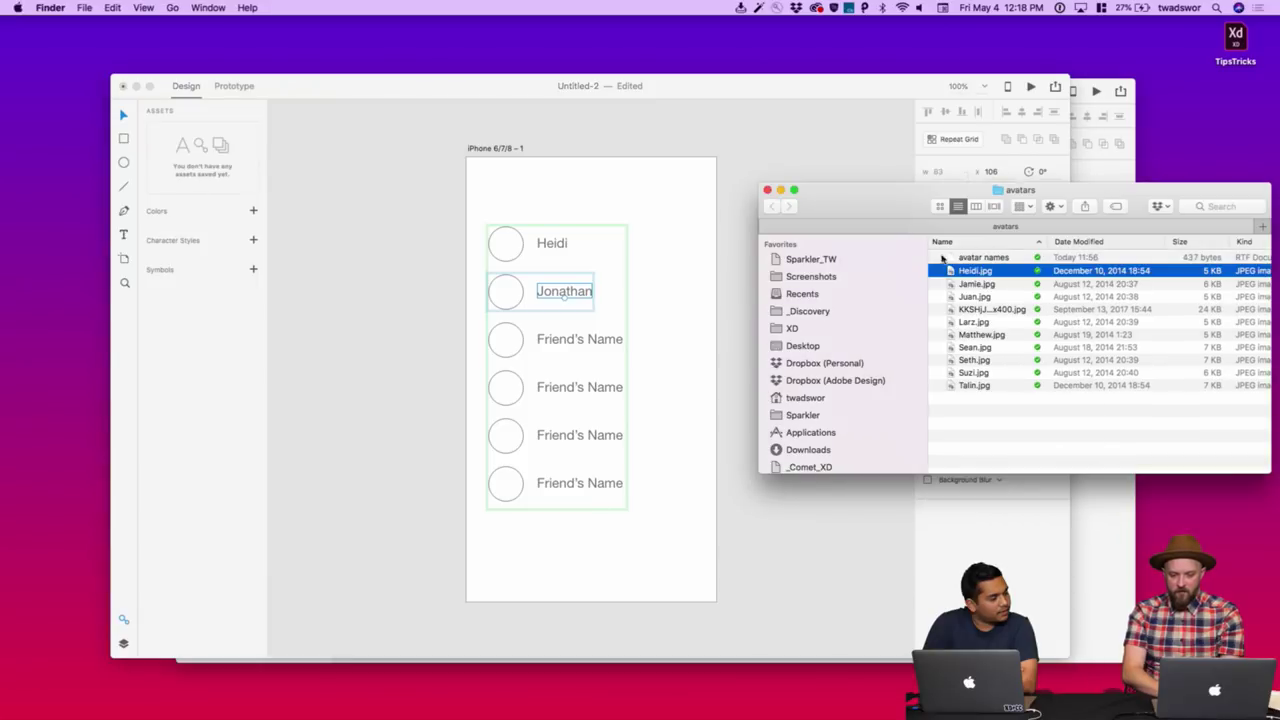
left_click(846, 162)
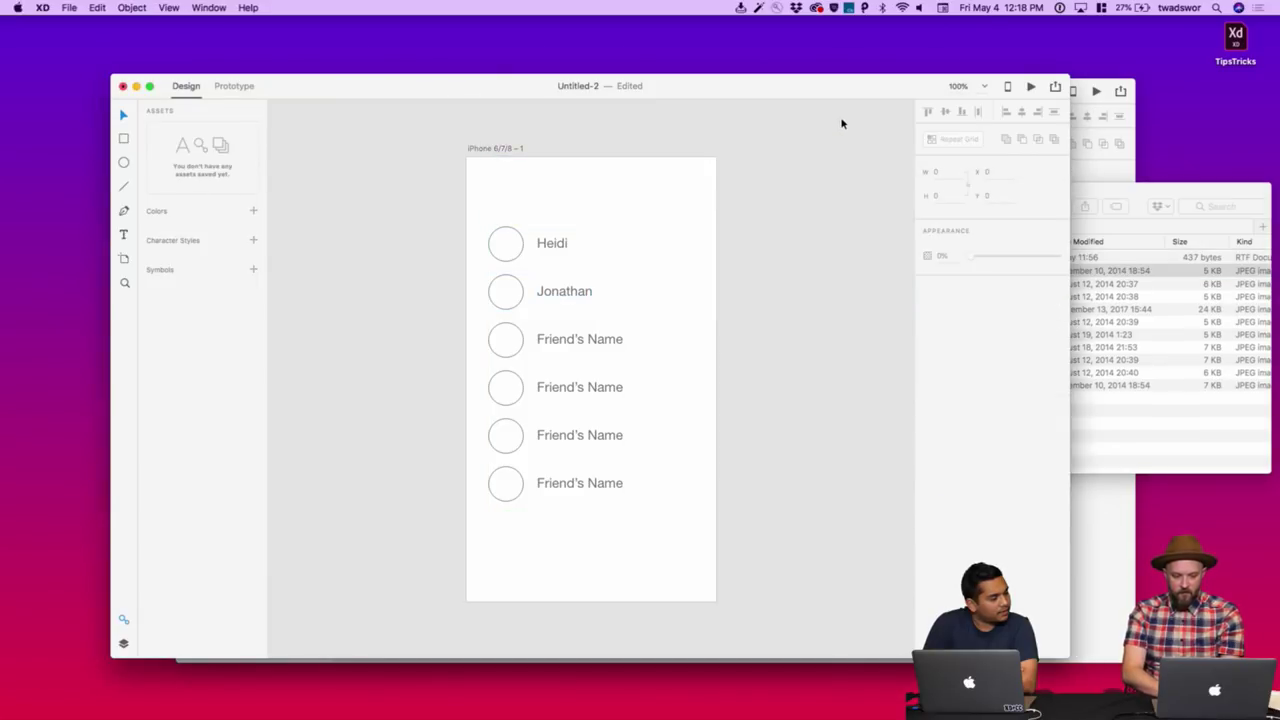
left_click(1135, 190)
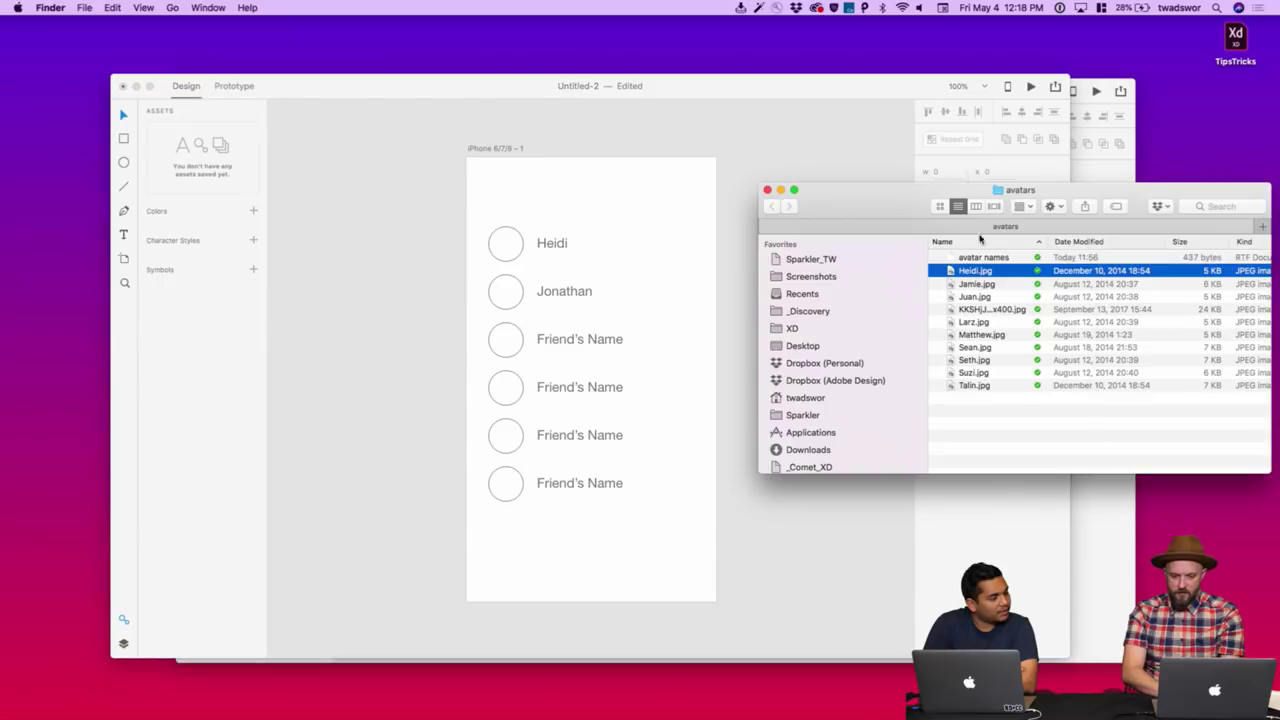
left_click_drag(955, 272, 503, 234)
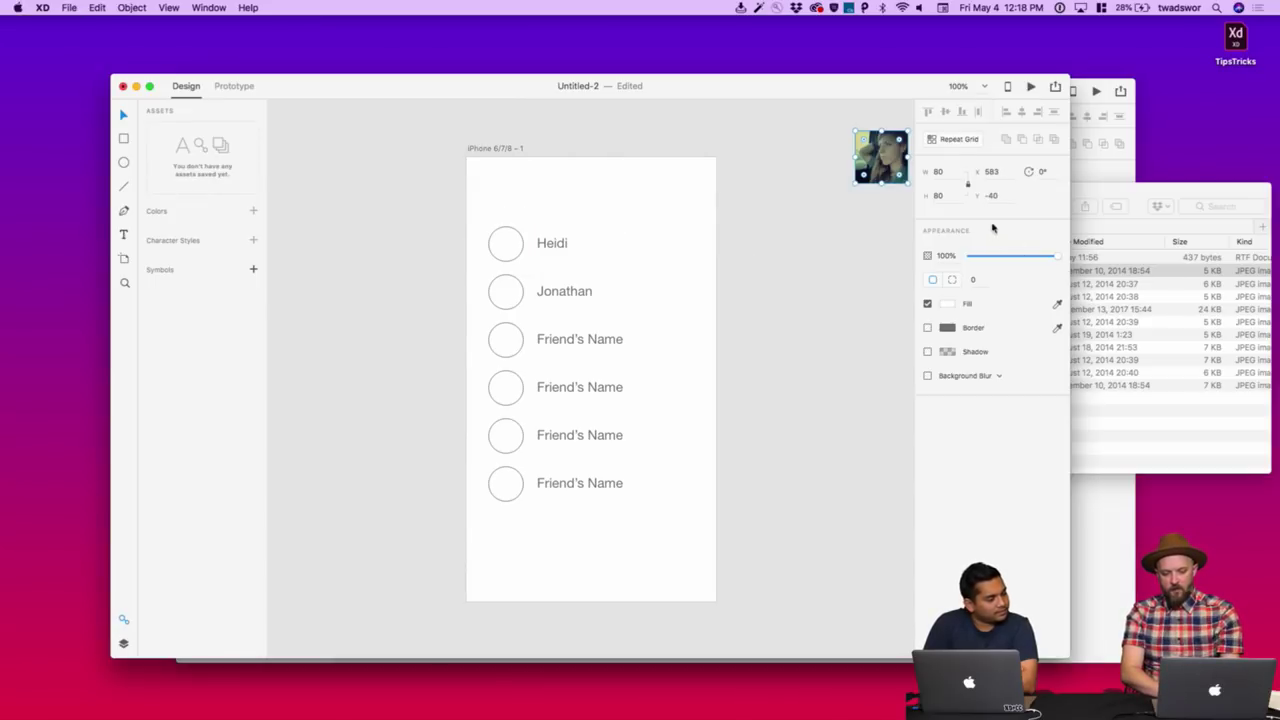
- Select all the JPEG images in the Finder avatars folder and fill the repeat grid's circles with them
left_click(1137, 294)
left_click(997, 270)
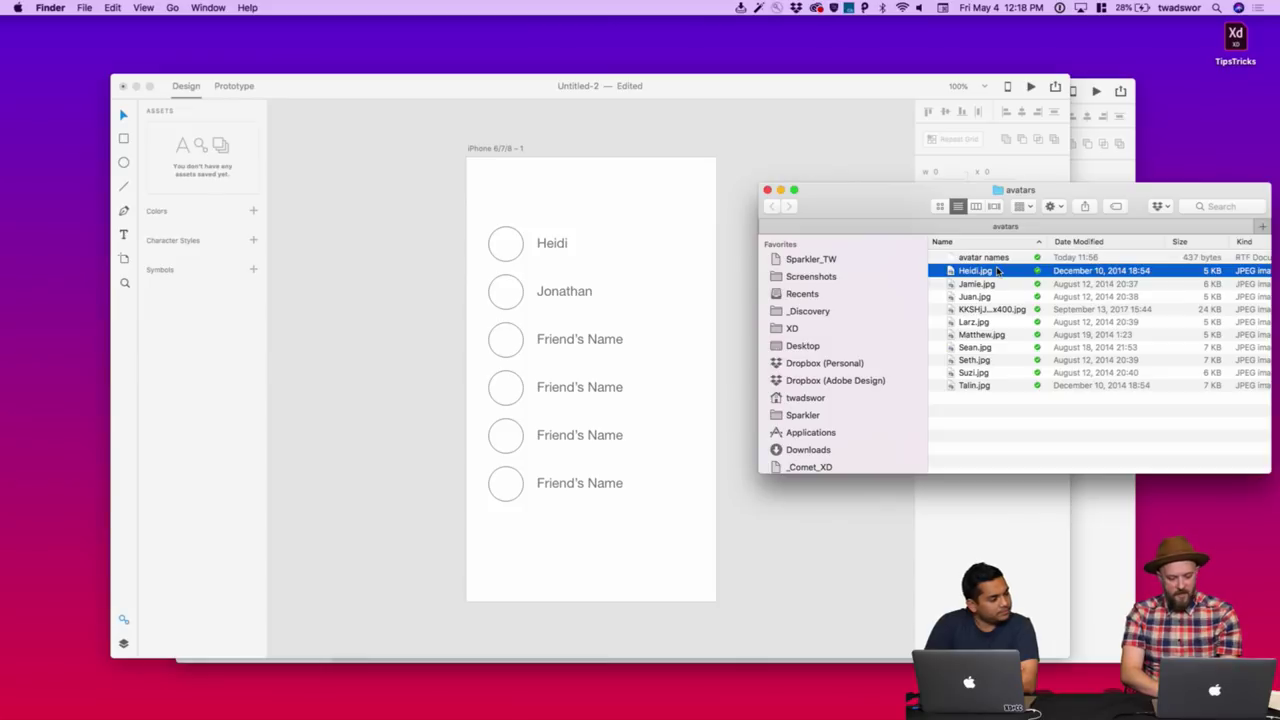
left_click(993, 385, "shift")
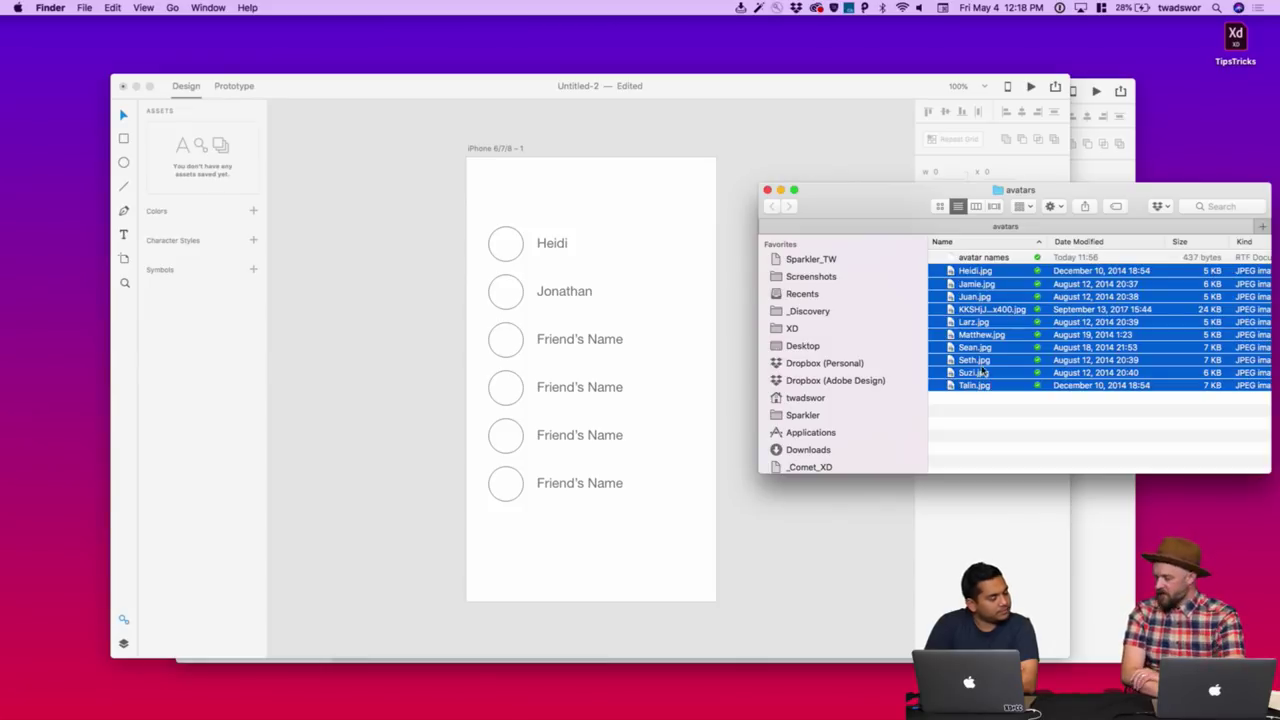
left_click_drag(952, 278, 511, 247)
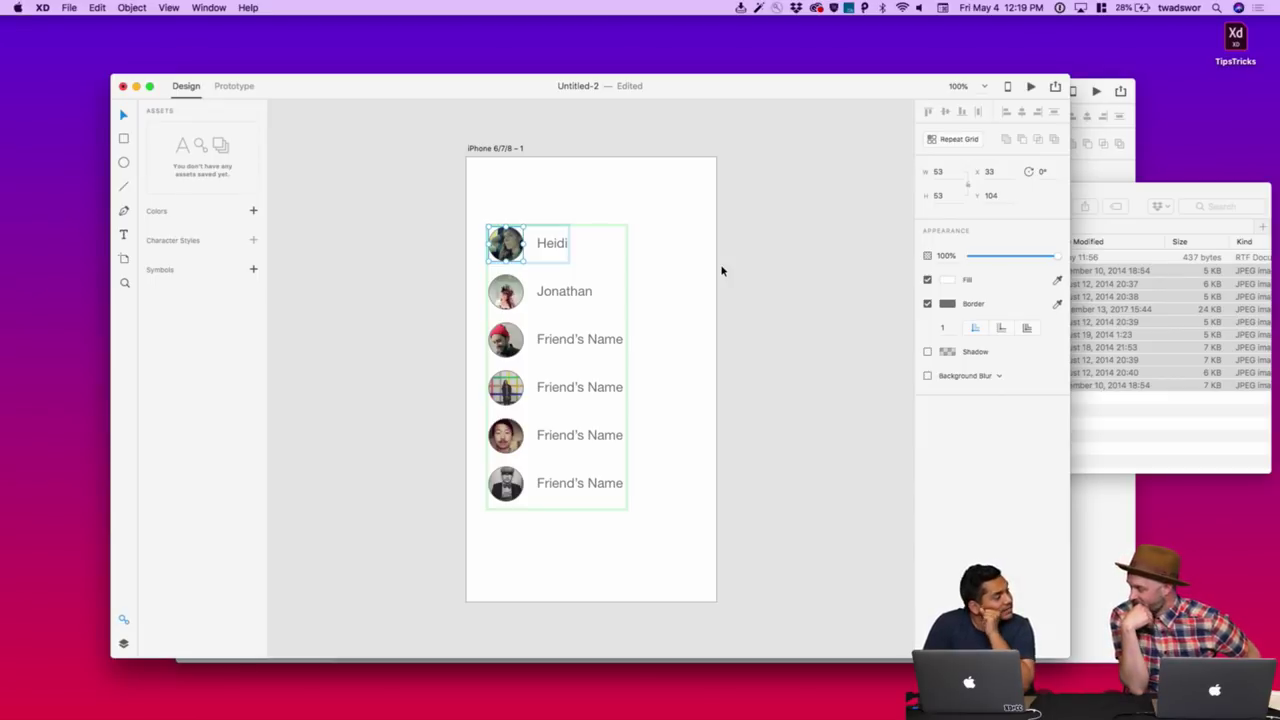
- Try extending the repeat grid to a second column with wider column spacing, and shrink it back to one column
left_click(622, 338)
left_click_drag(624, 368, 783, 366)
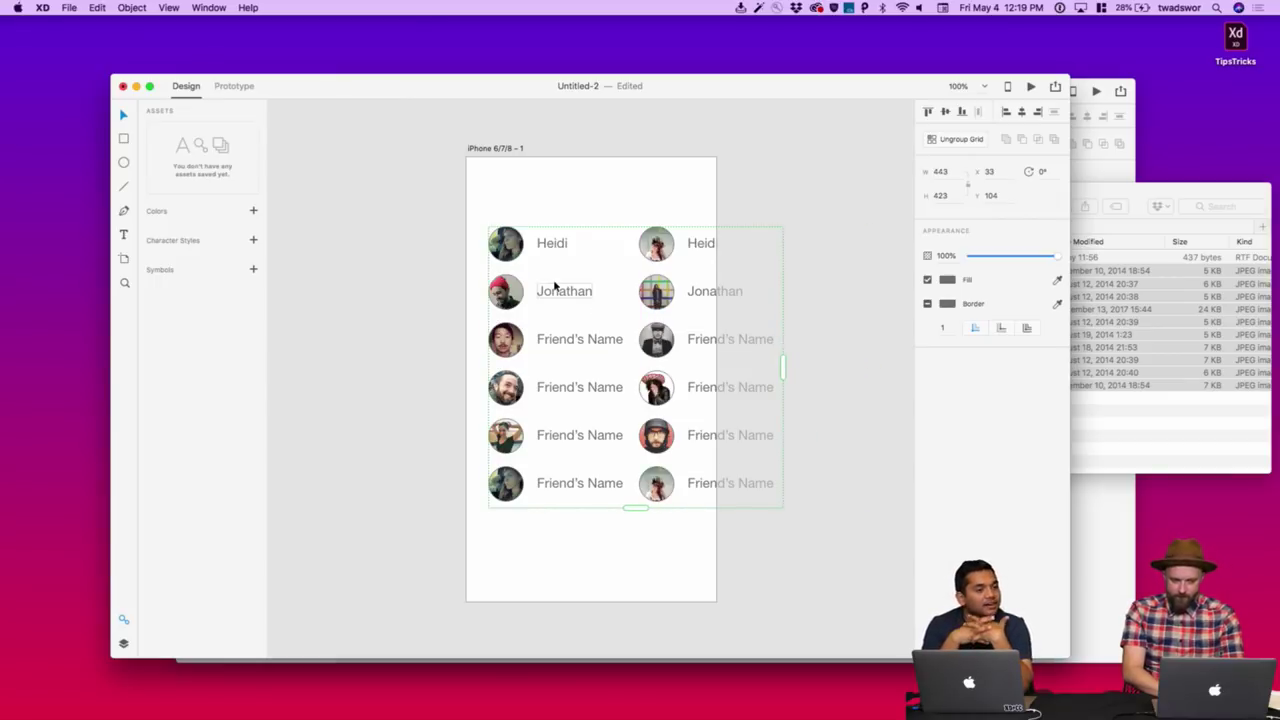
left_click_drag(624, 289, 634, 287)
left_click(490, 148)
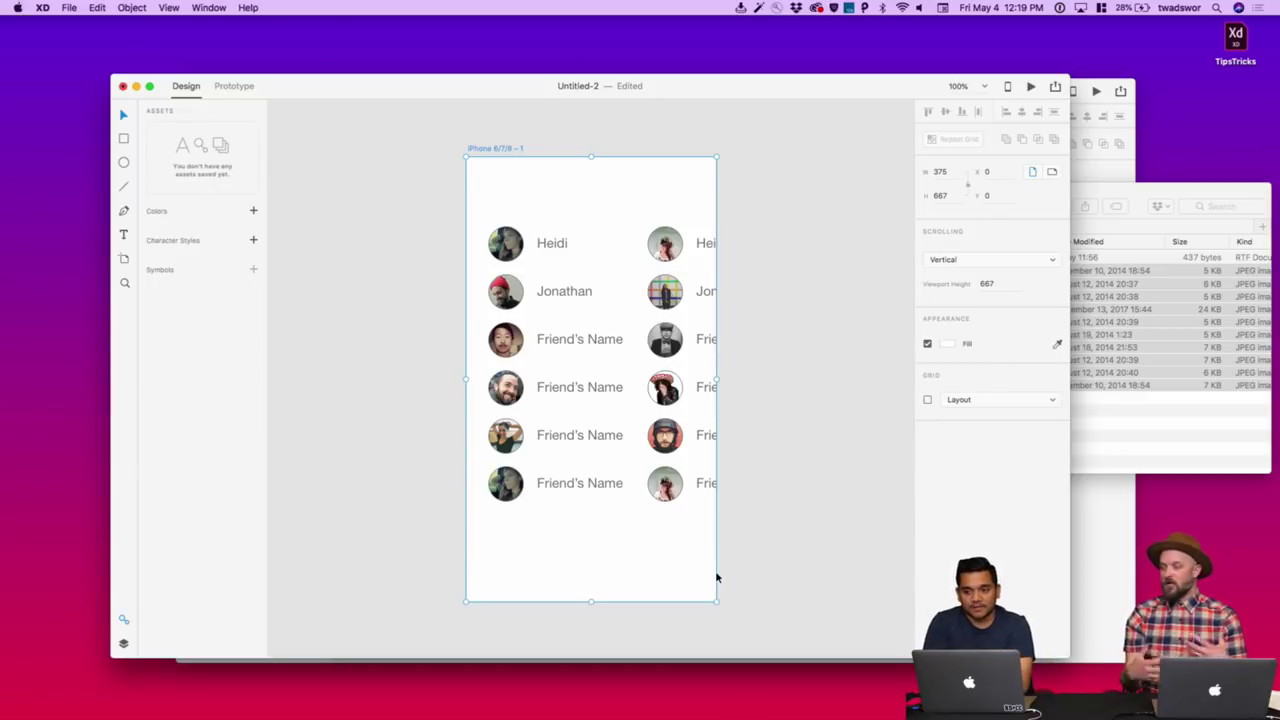
left_click(1084, 449)
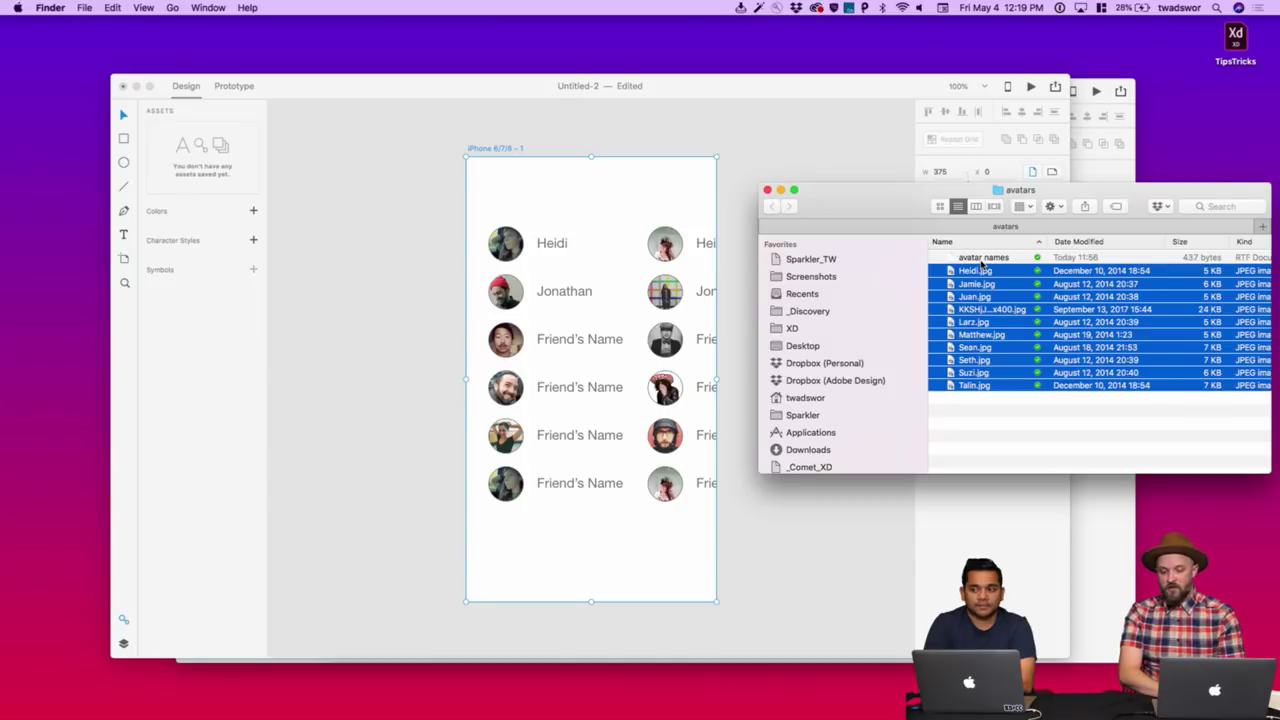
left_click(664, 233)
left_click_drag(716, 378, 625, 368)
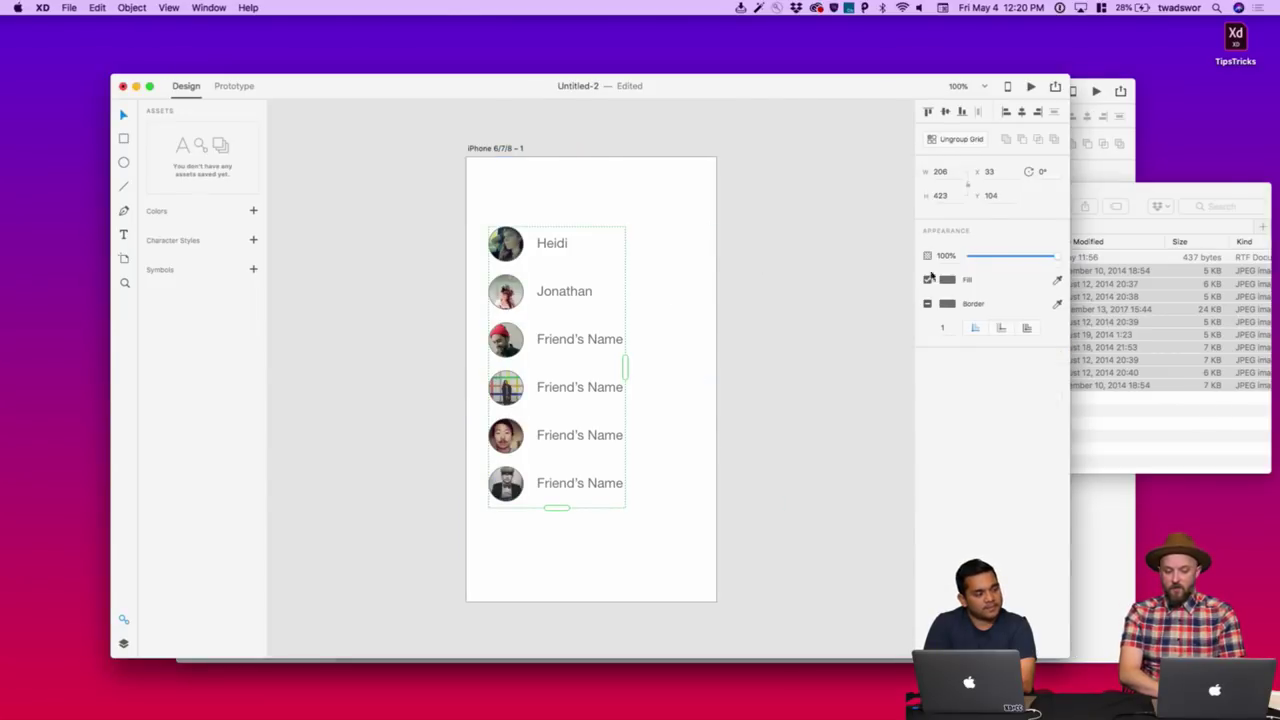
- Switch to Finder and preview the contents of the "avatar names" text file in the avatars folder
left_click(1140, 216)
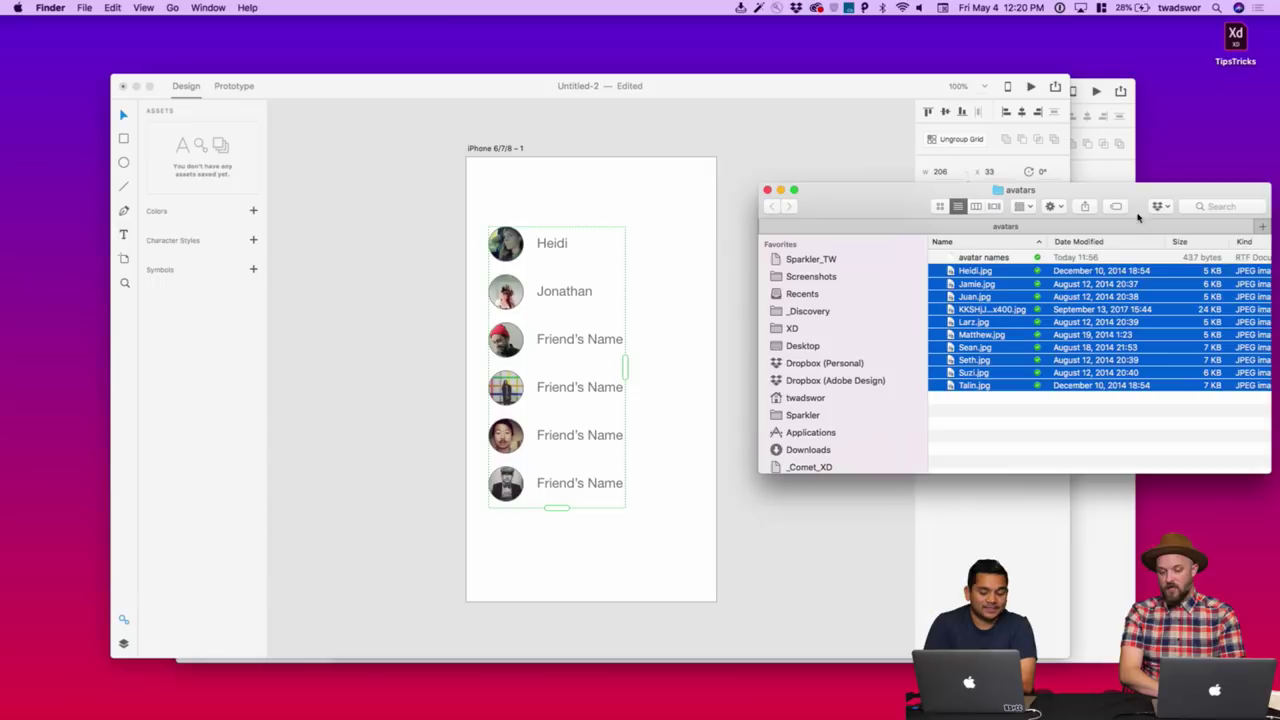
left_click(962, 260)
key("space")
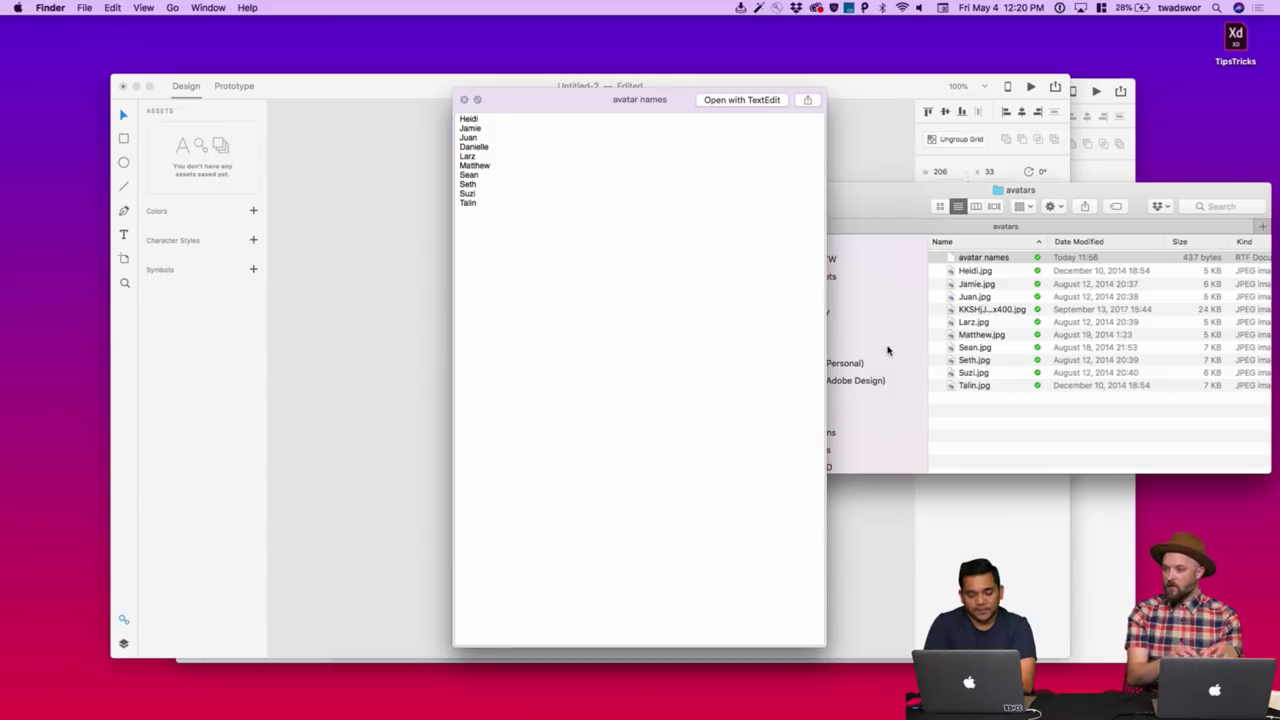
key("space")
key("space")
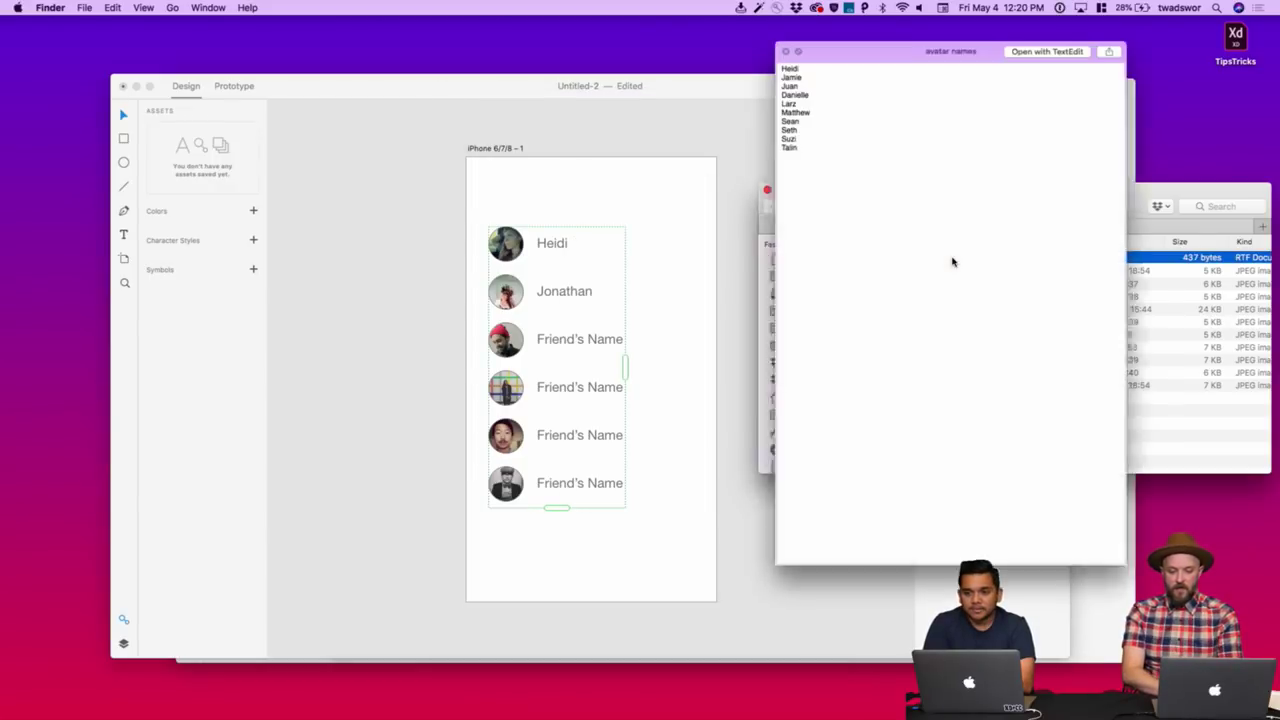
- Close the file preview and try filling the friends list's name texts with the "avatar names" file from Finder
key("space")
left_click_drag(952, 260, 563, 243)
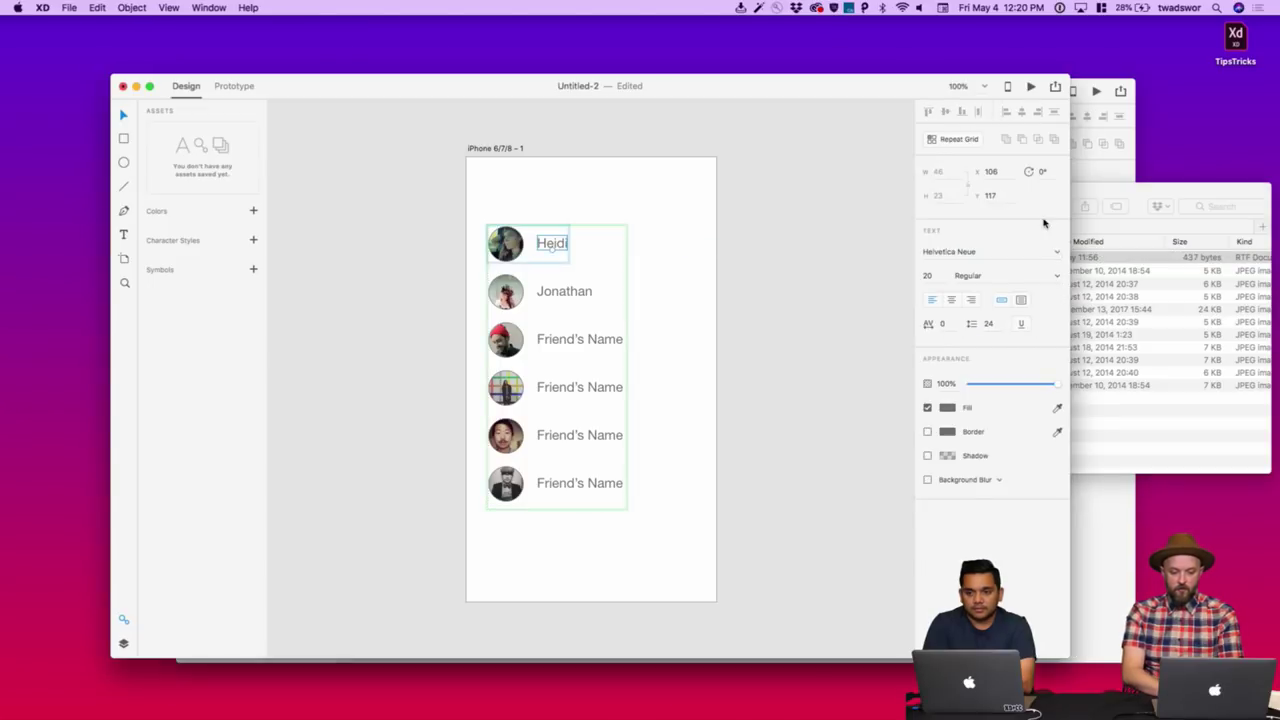
left_click(1128, 186)
left_click_drag(955, 260, 551, 243)
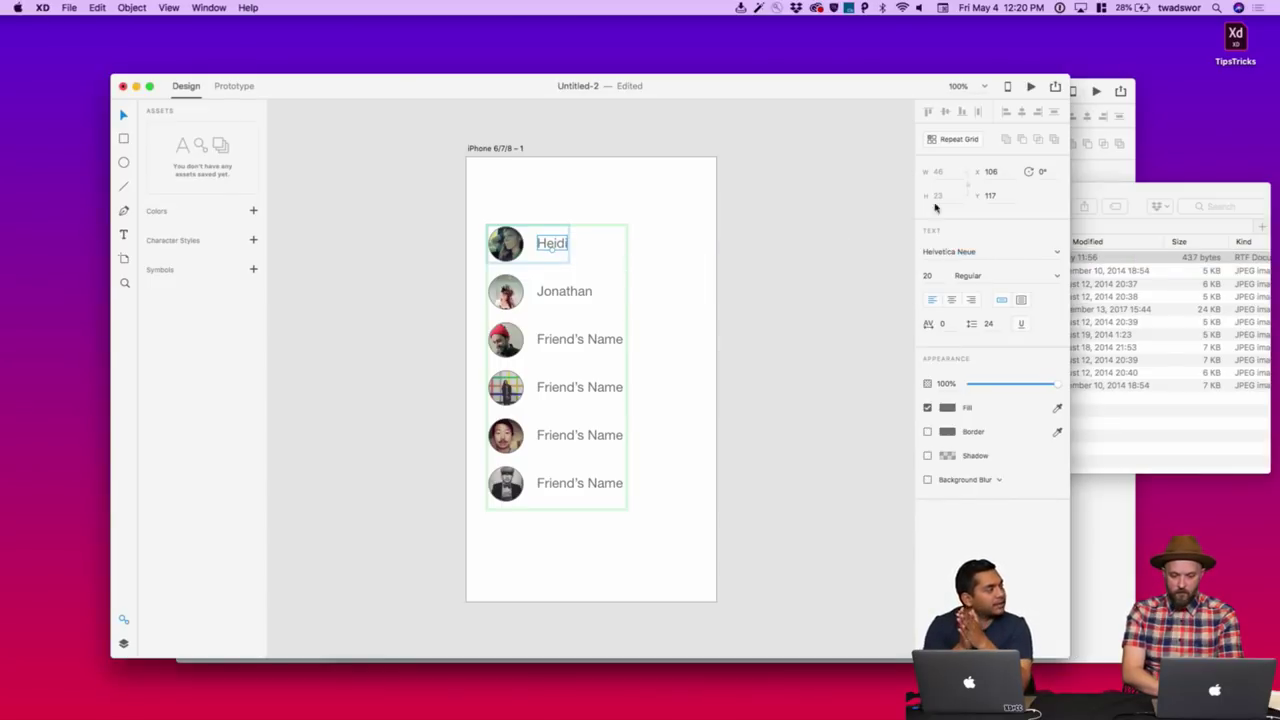
left_click(1086, 192)
left_click_drag(945, 258, 580, 340)
left_click(555, 248)
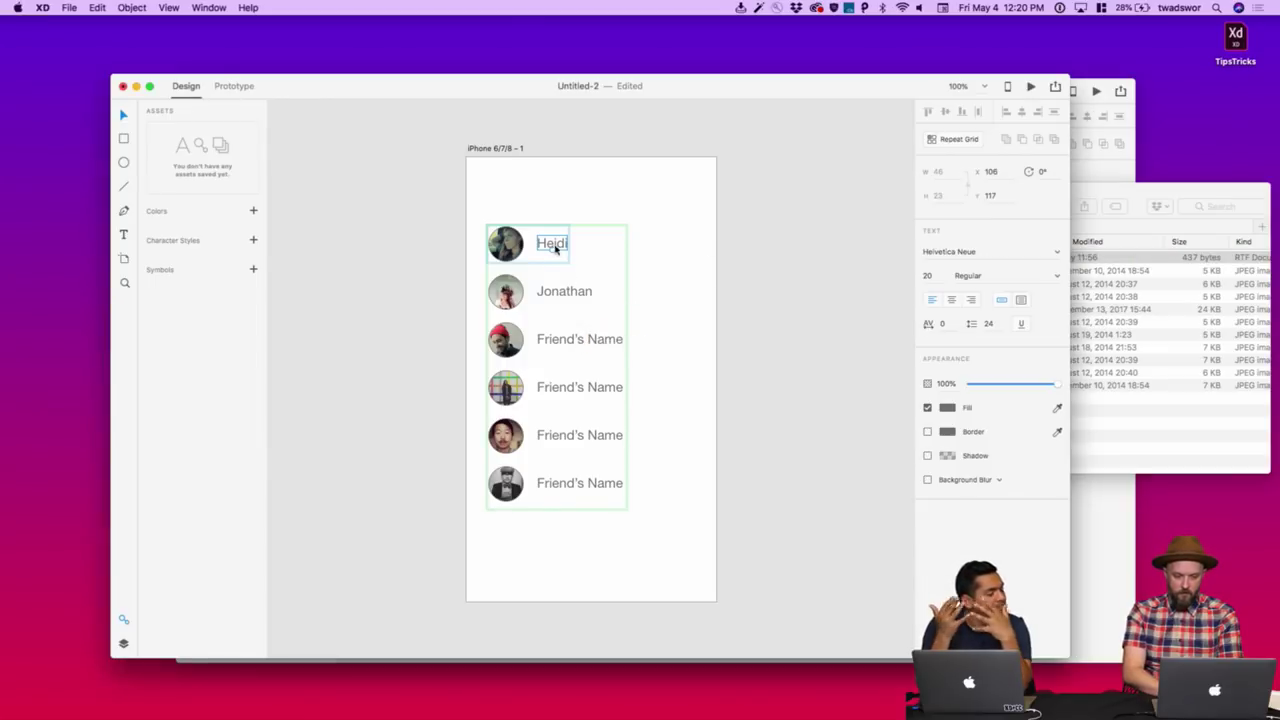
- Deselect the repeat grid and retry placing the "avatar names" file onto the first row's name text
left_click(794, 277)
scroll(624, 266, "up", 3)
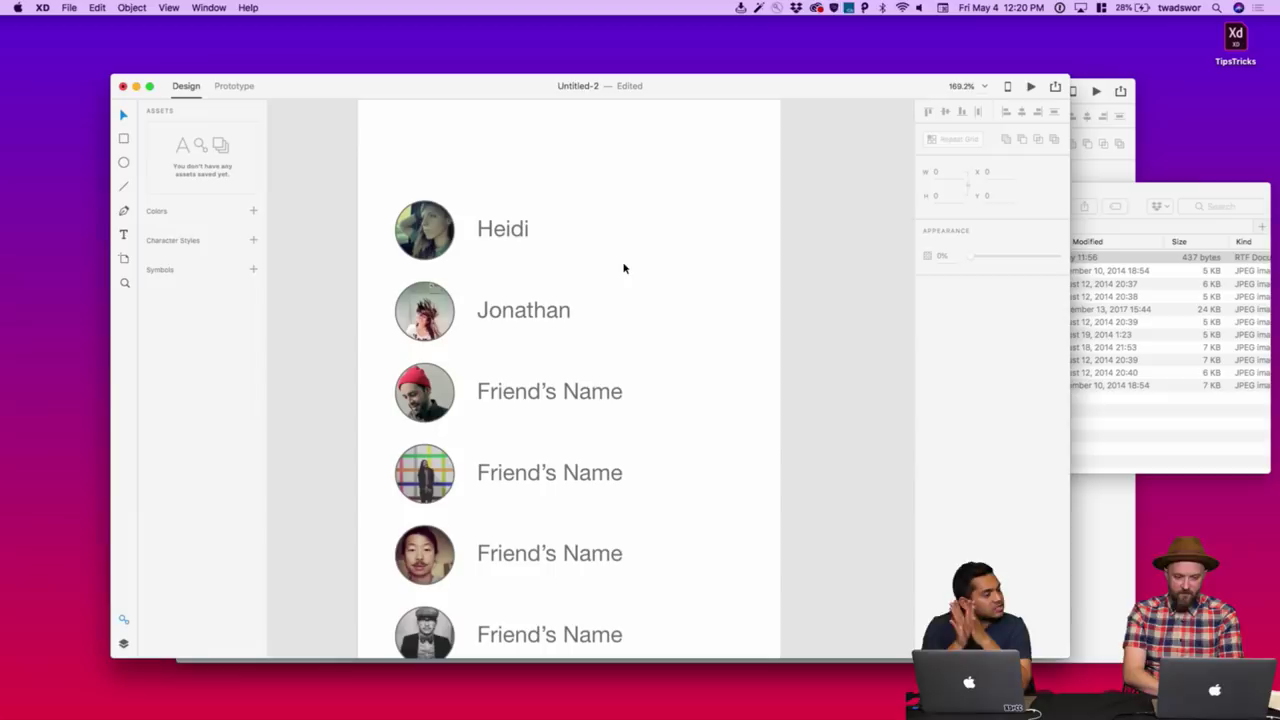
left_click(1093, 210)
left_click_drag(952, 261, 508, 229)
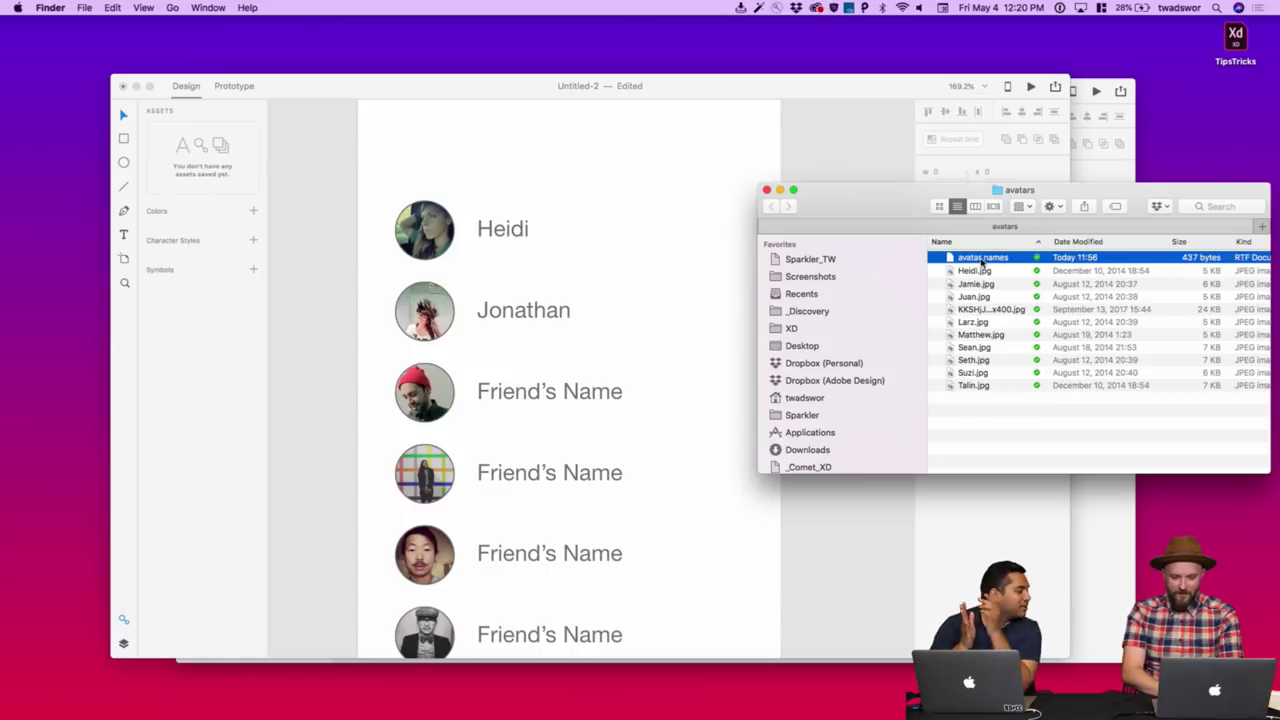
left_click_drag(981, 263, 492, 224)
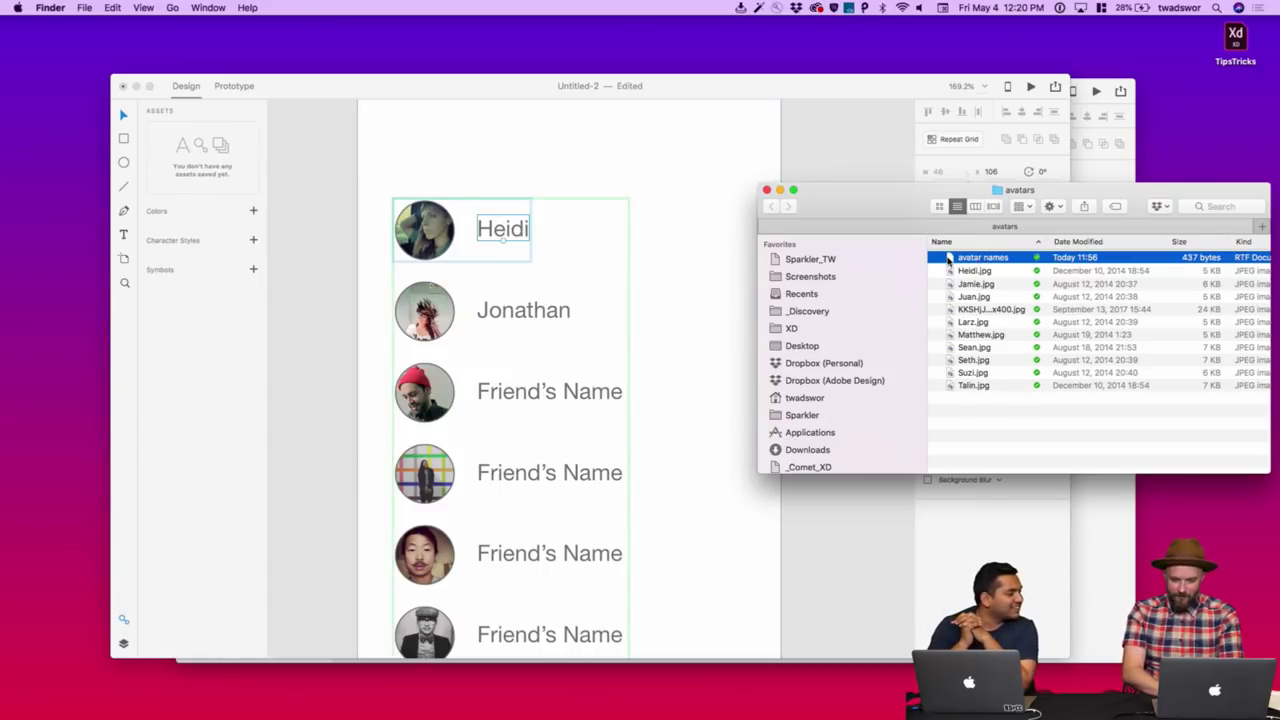
left_click_drag(948, 259, 508, 229)
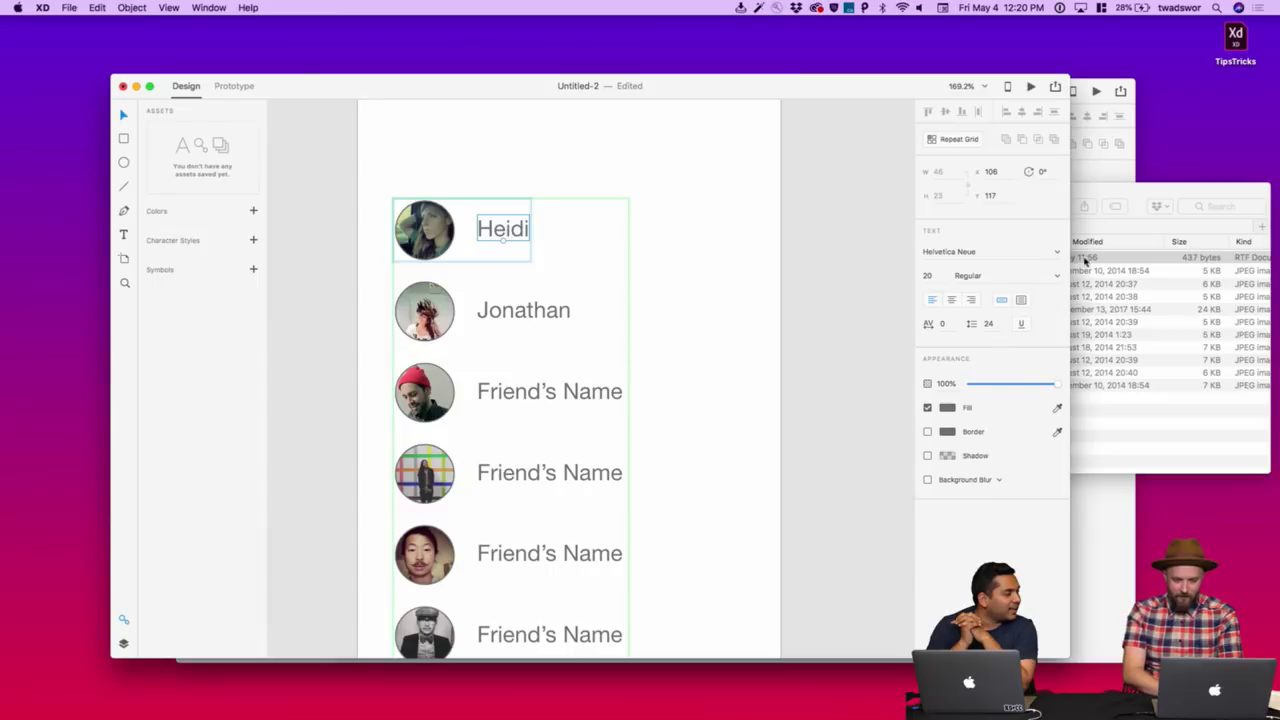
- Open the "avatar names" file in TextEdit, save it, and switch back to Finder
left_click(1093, 263)
double_click(1093, 263)
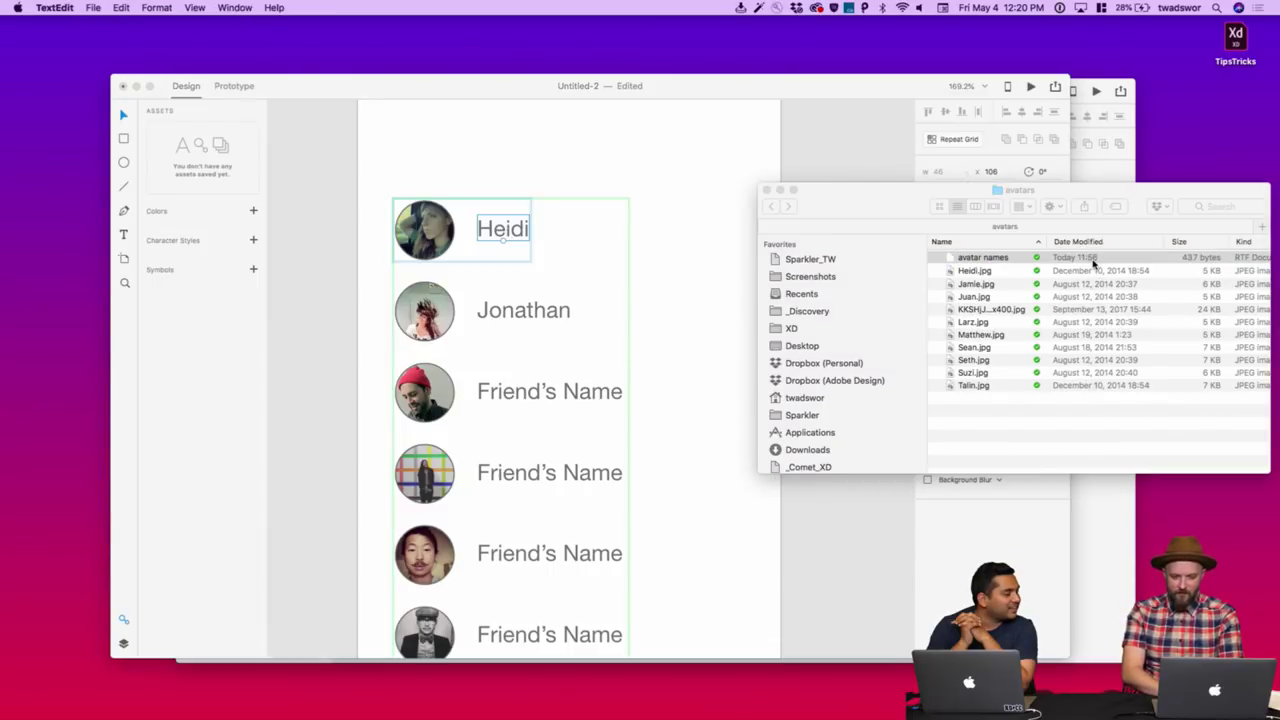
left_click(88, 7)
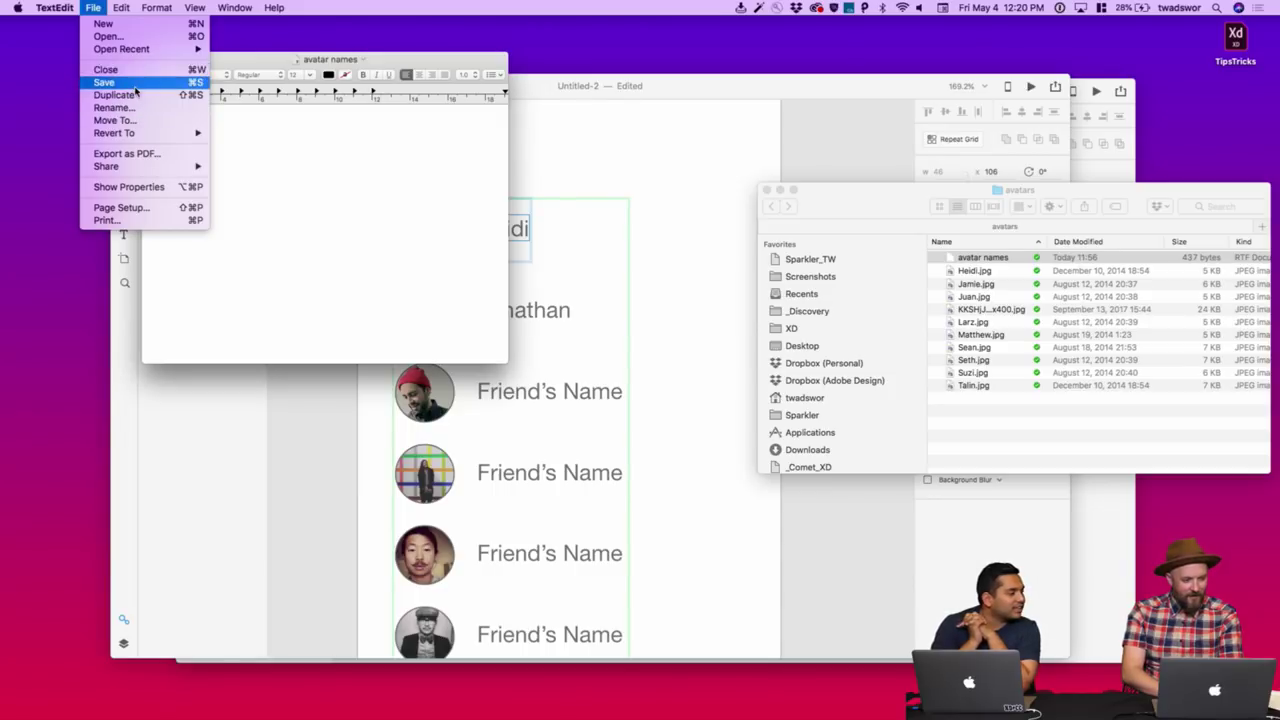
type("Heidi Jamie Juan Danielle Larz Matthew Sean Seth Suzi Talin")
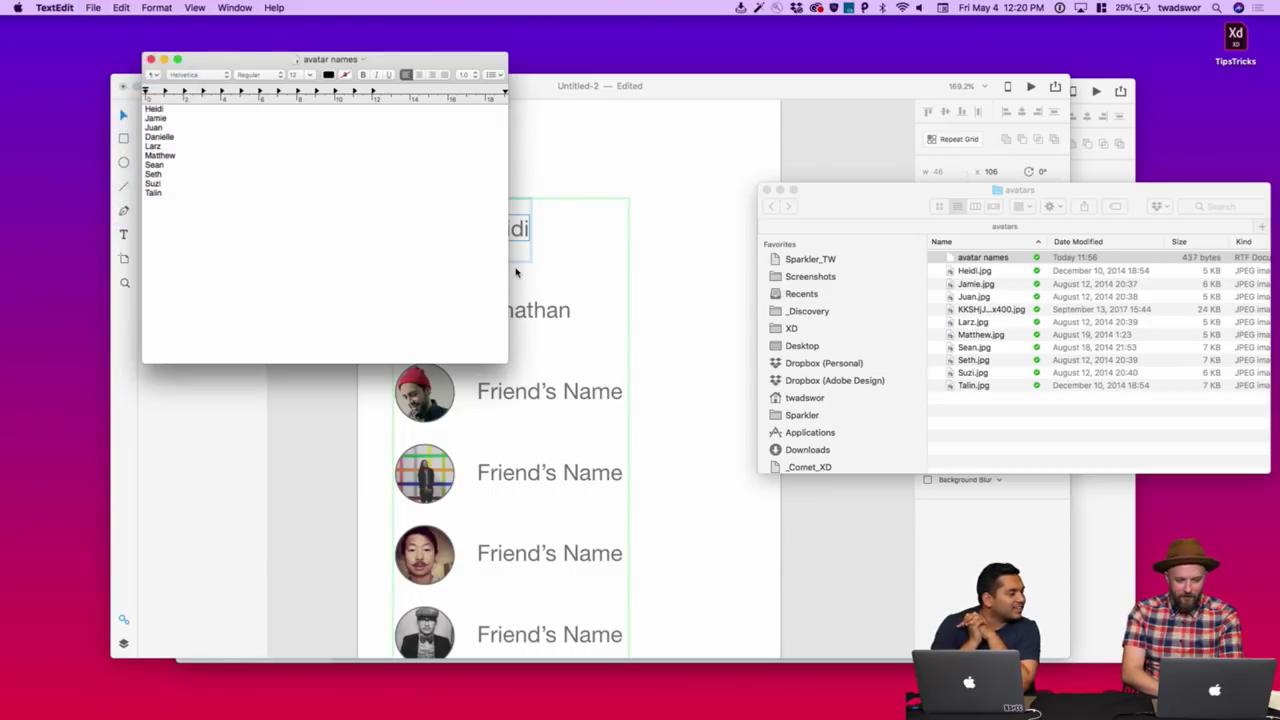
key("super+Tab")
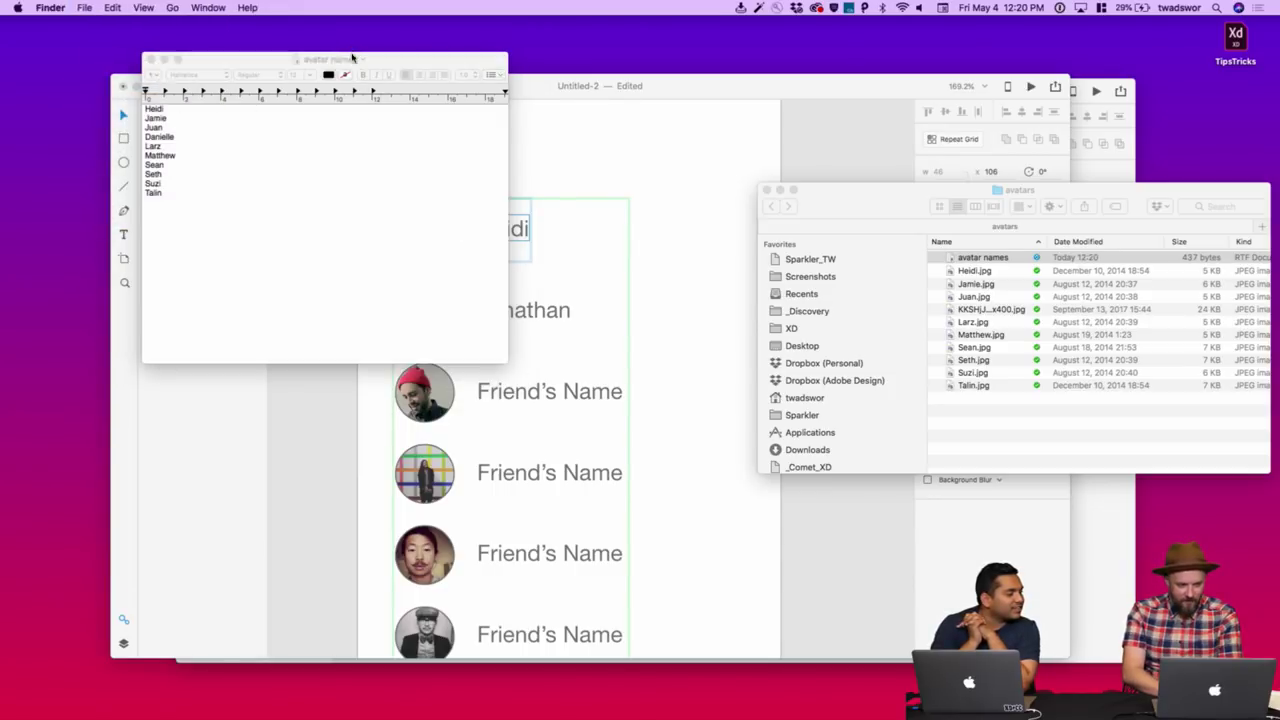
- Check the "avatar names" document's name and location details and its file options in TextEdit, and close it
left_click(352, 58)
left_click(352, 58)
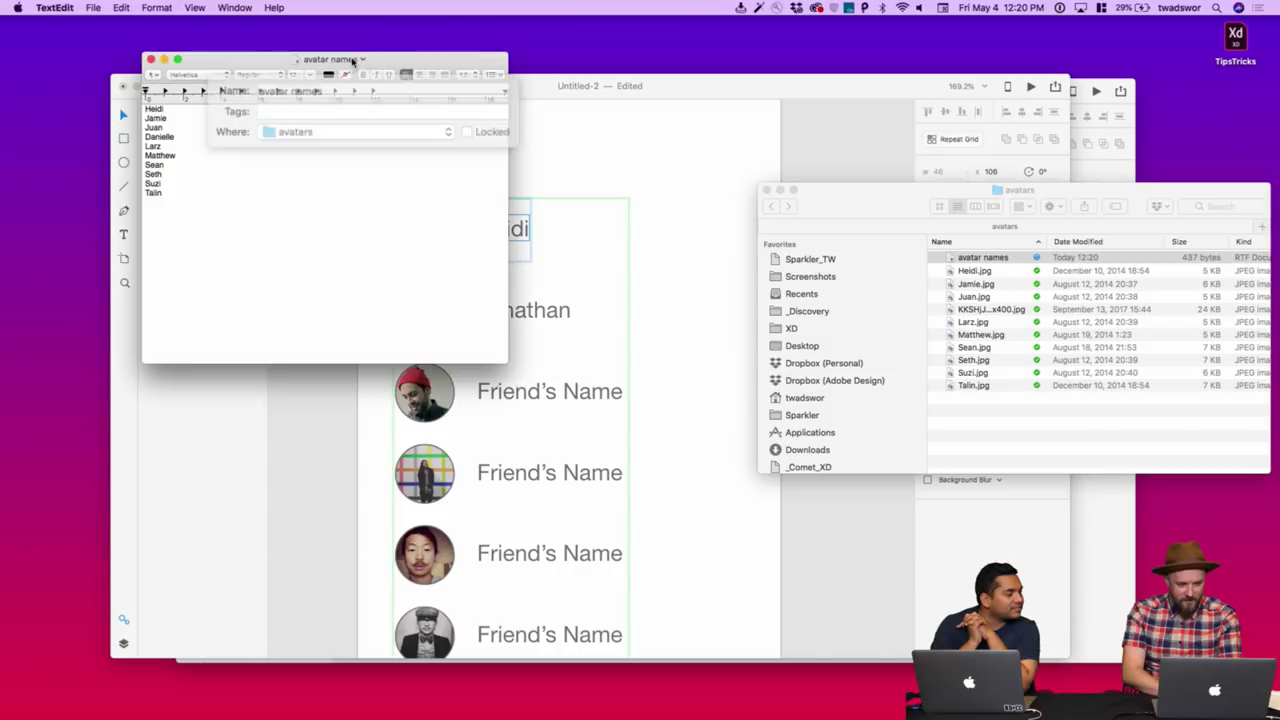
left_click(338, 163)
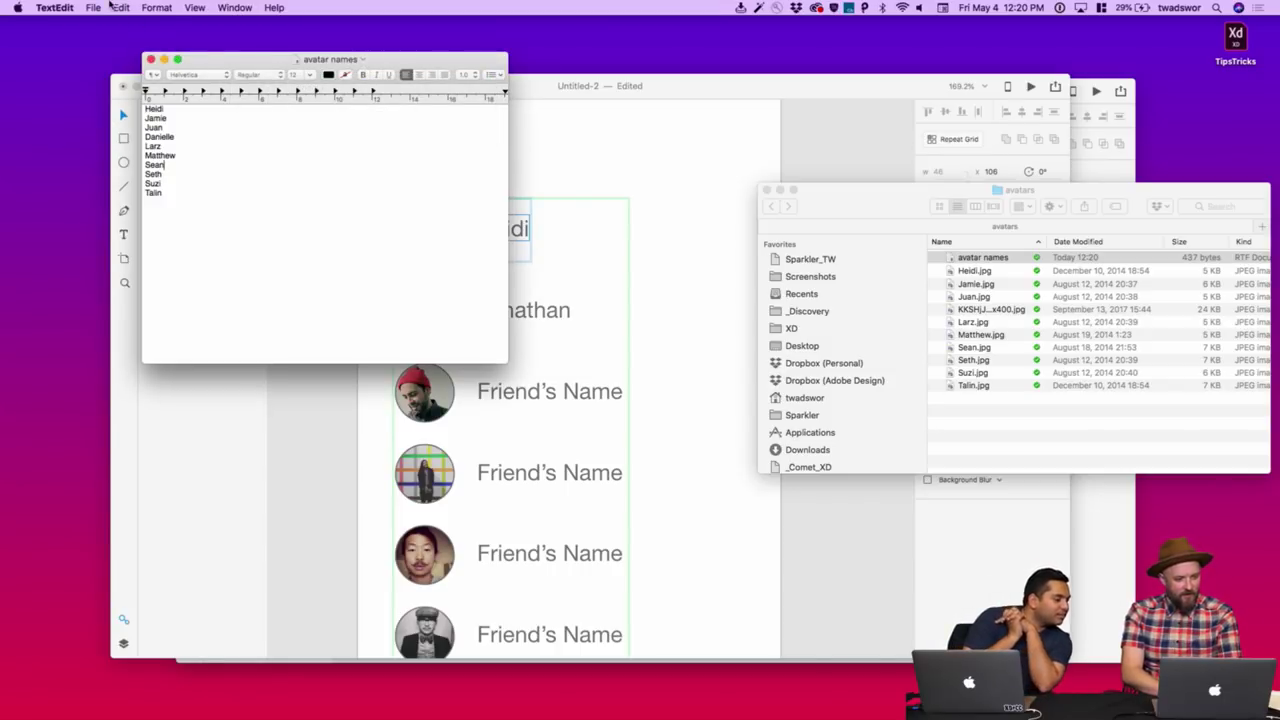
left_click(93, 7)
mouse_move(133, 175)
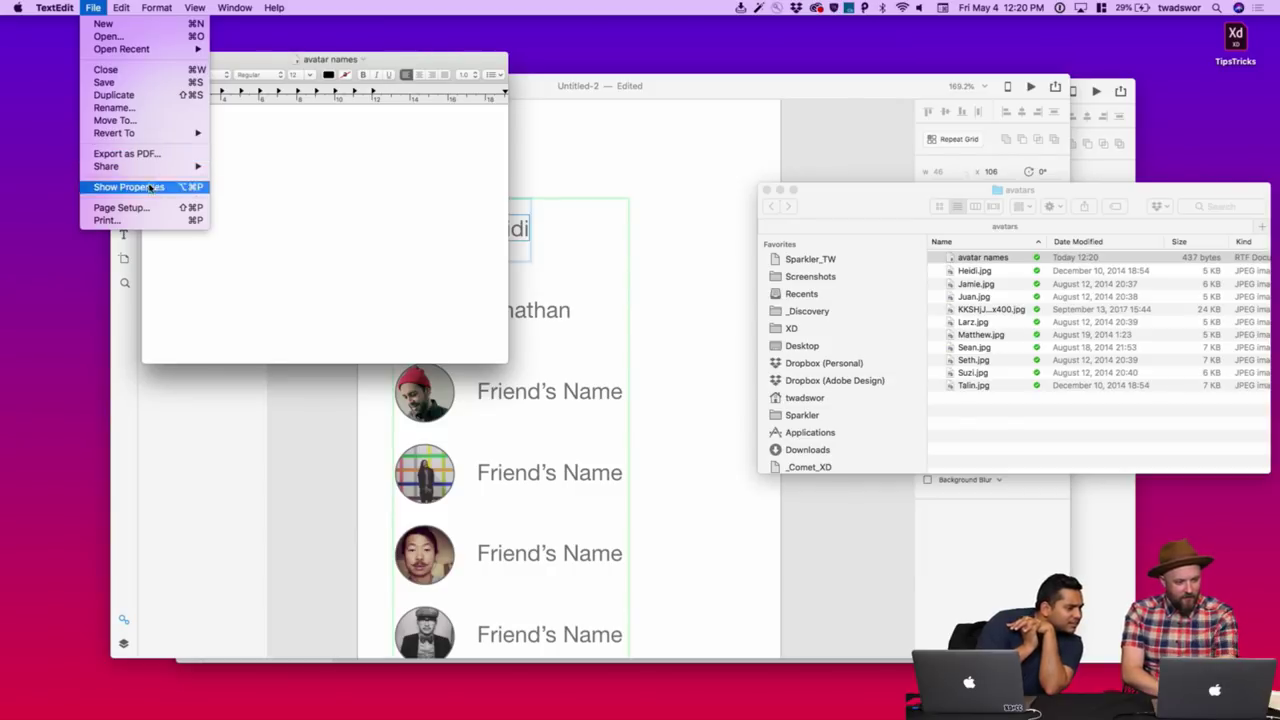
left_click(260, 198)
type("Heidi Jamie Juan Danielle Larz Matthew Sean Seth Suzi Talin")
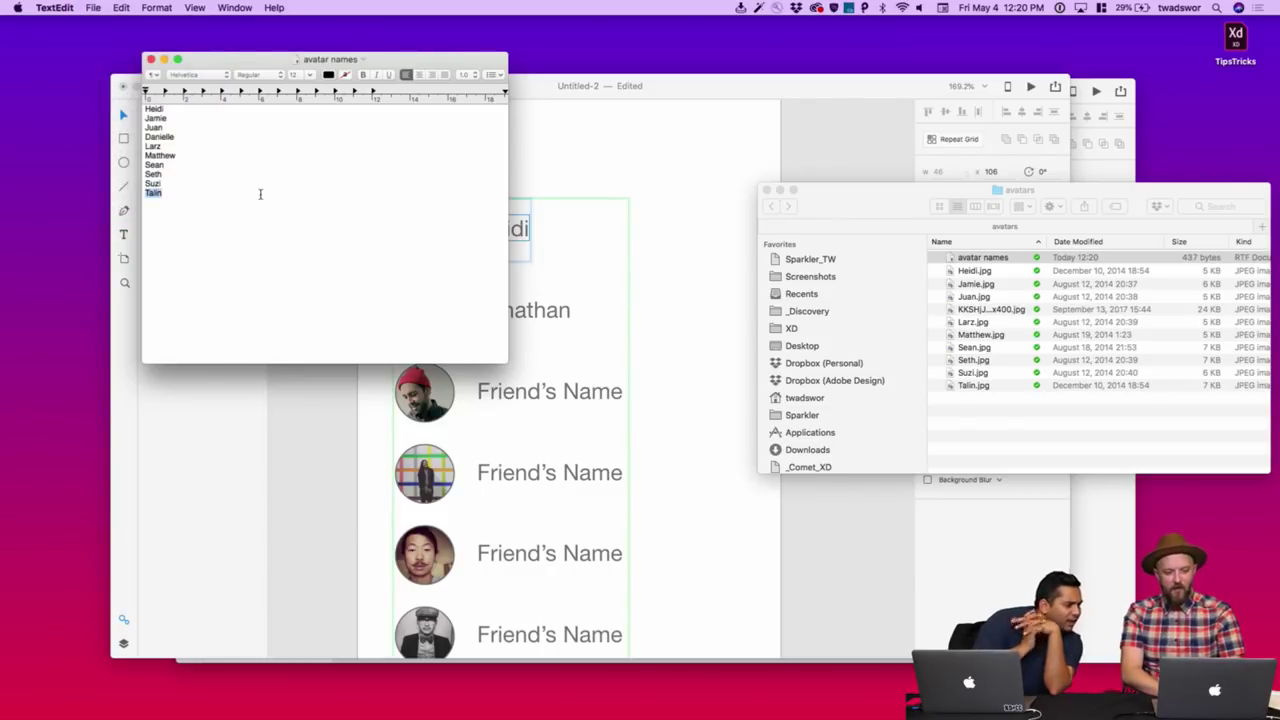
key("super+w")
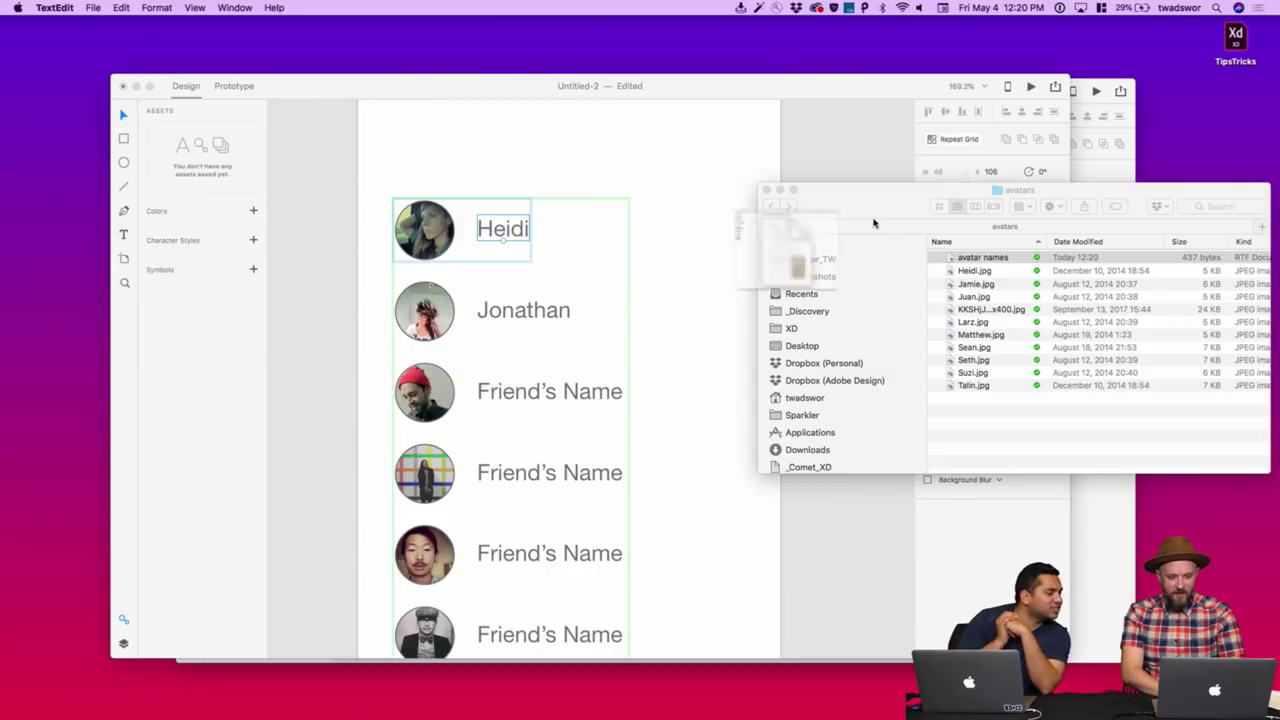
- Rename the "avatar names" file in the Finder avatars folder as "avatar names.txt", accepting the extension change
left_click(988, 257)
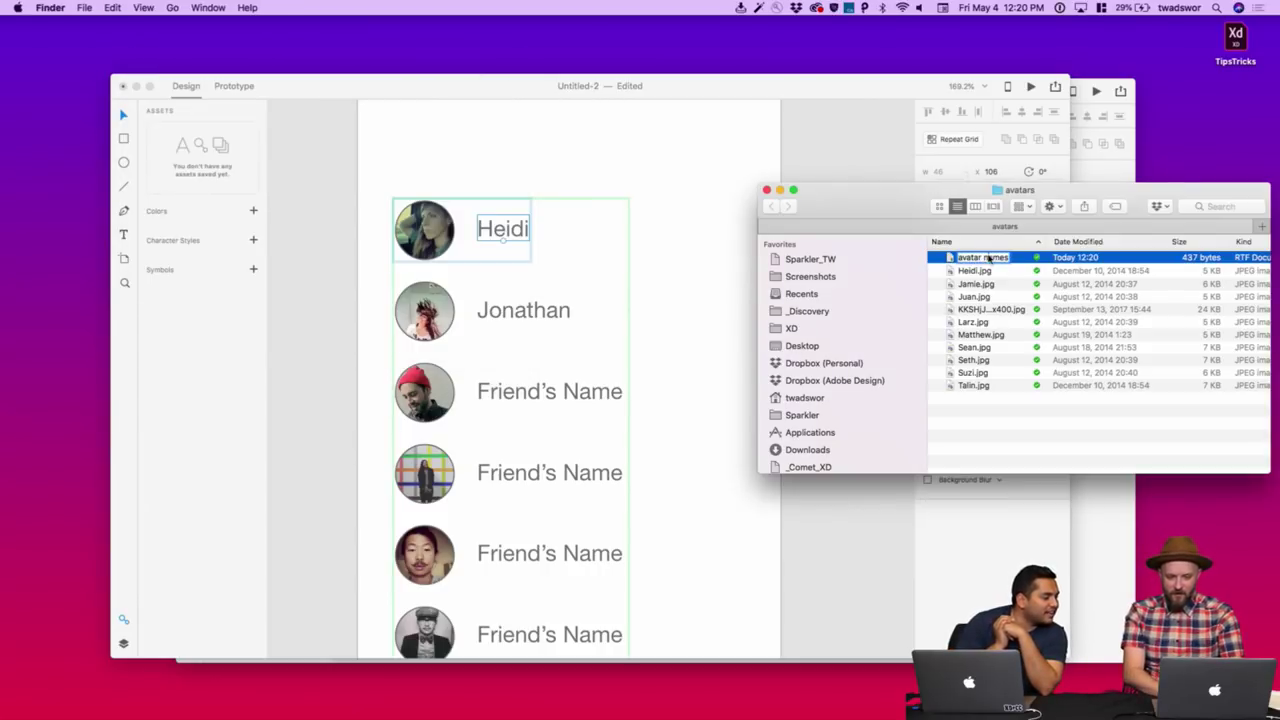
key("Right")
type(".t")
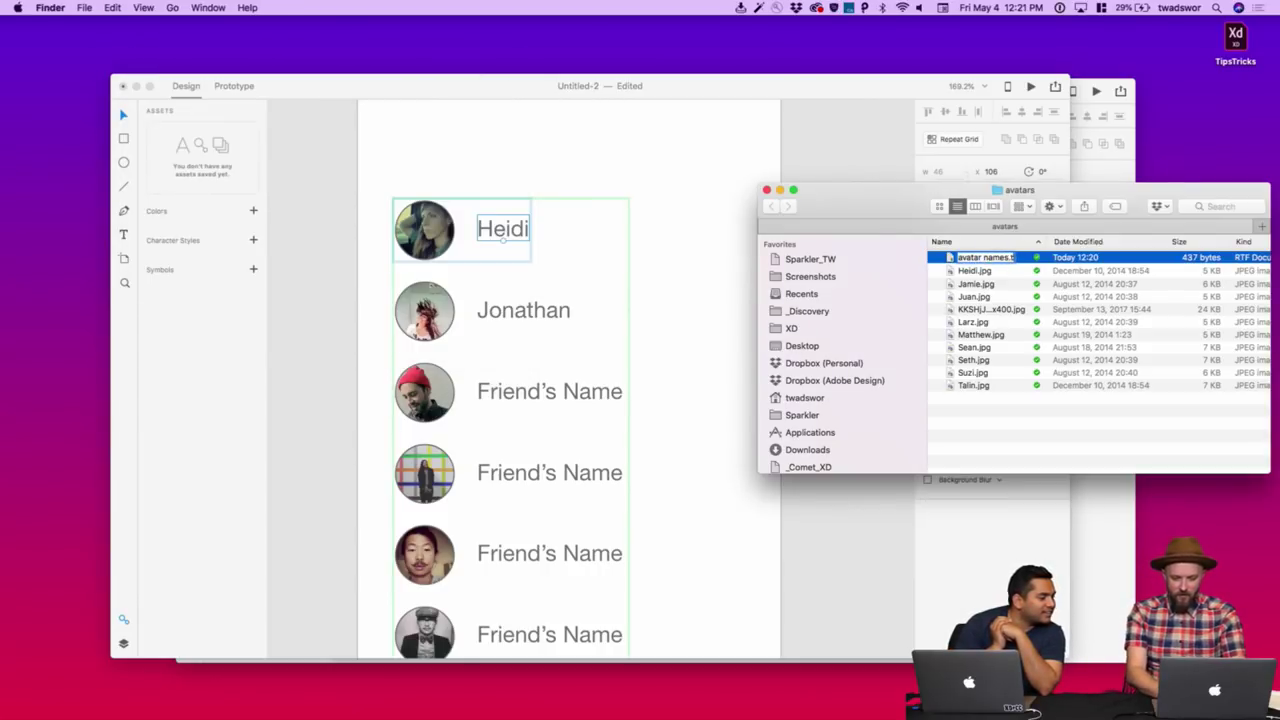
key("Return")
left_click(737, 251)
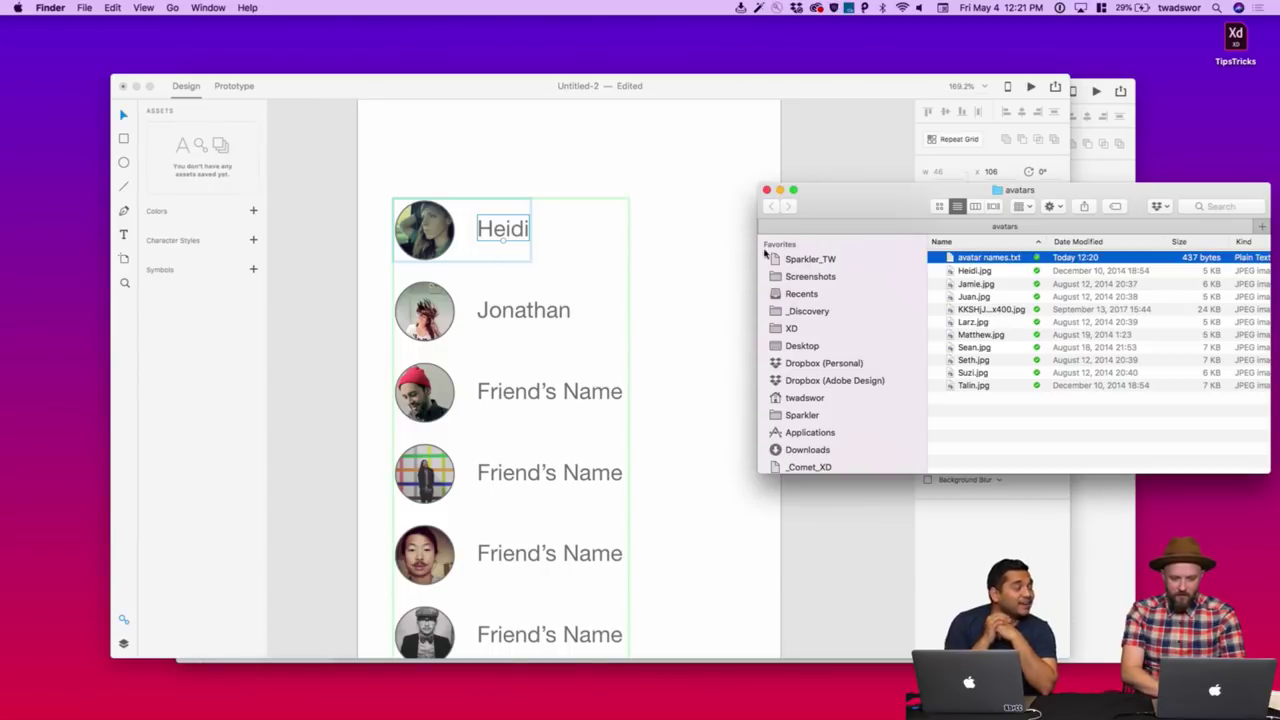
- Try filling the repeat grid's name texts with "avatar names.txt", and undo the text replacement
left_click_drag(946, 260, 519, 228)
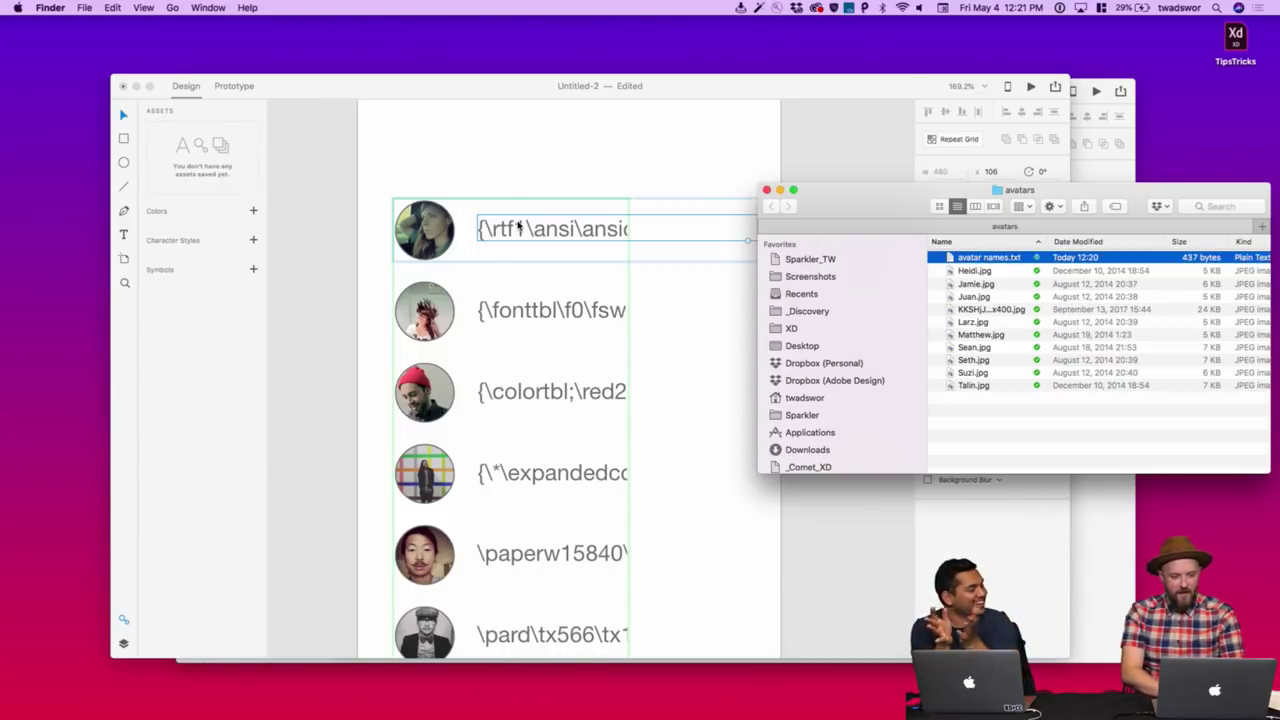
left_click(602, 193)
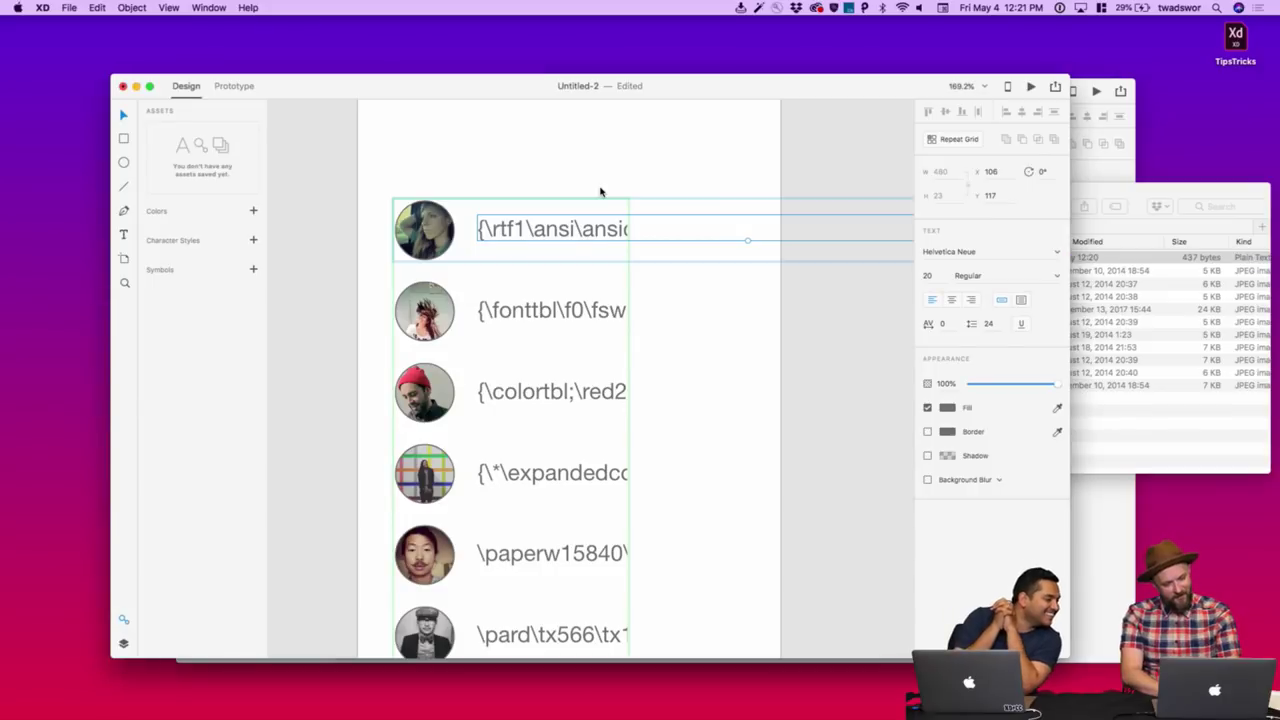
key("super+z")
- Switch to Desktop 1, where the TipsTricks document is open
left_click(1104, 193)
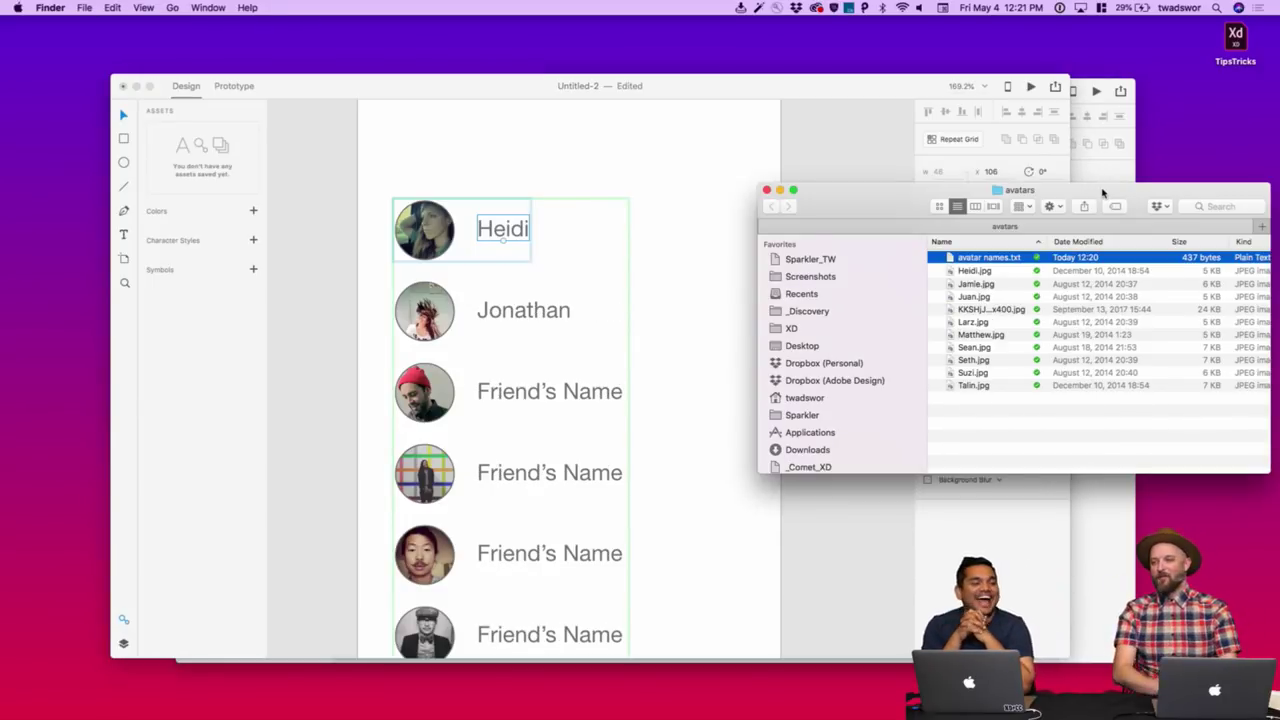
key("ctrl+Up")
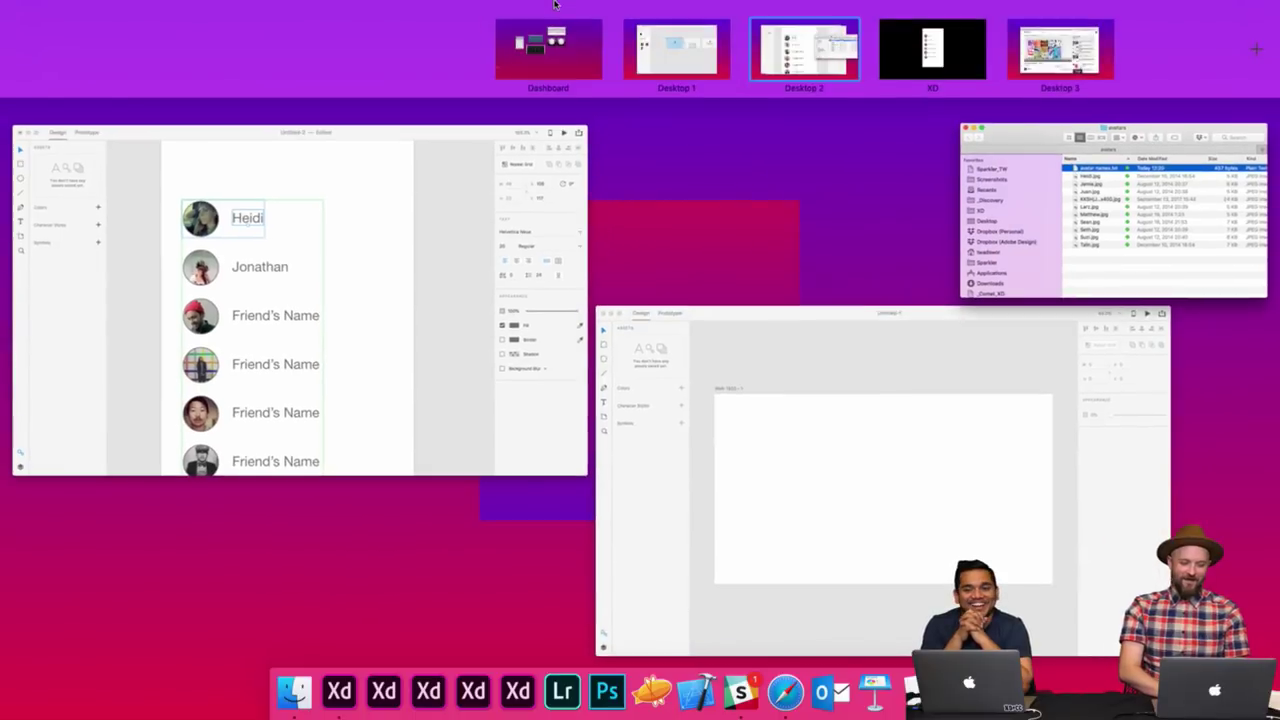
left_click(672, 43)
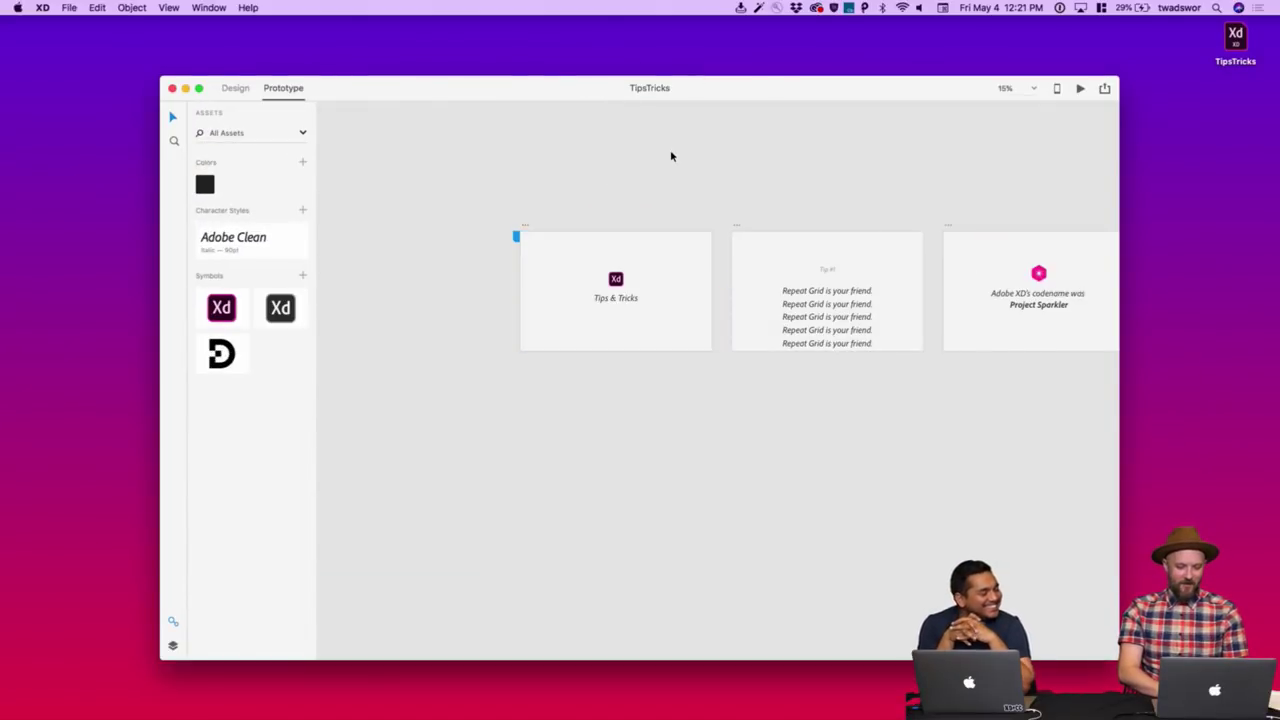